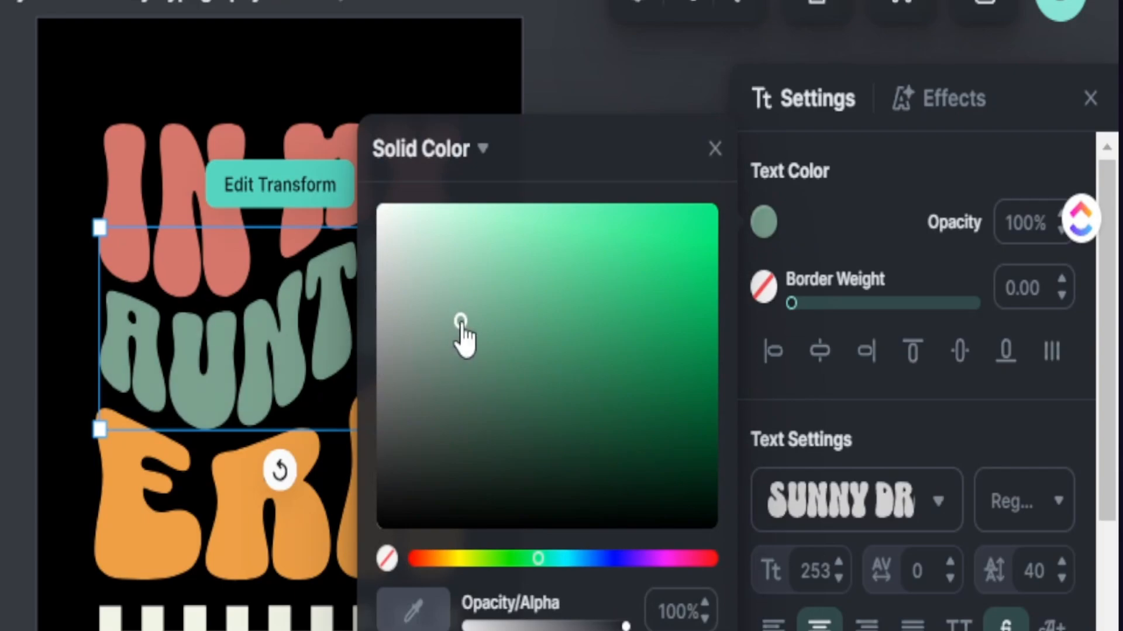
Step: Recolour the AUNTIE text to a more saturated green and clear the selection on the canvas
drag(463, 333, 484, 310)
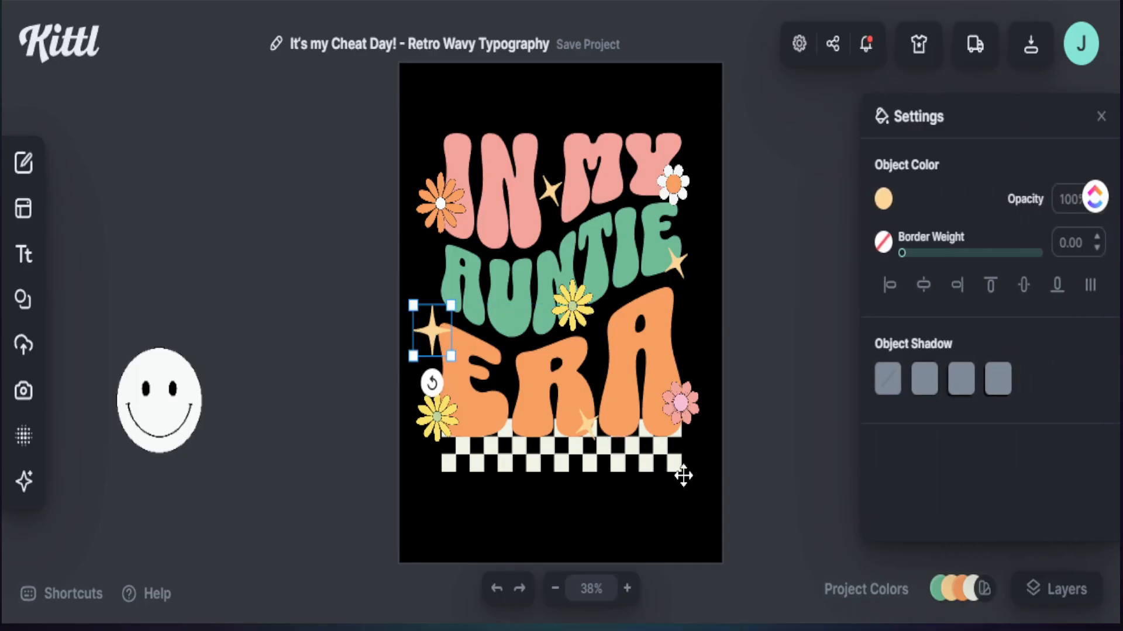
click(740, 502)
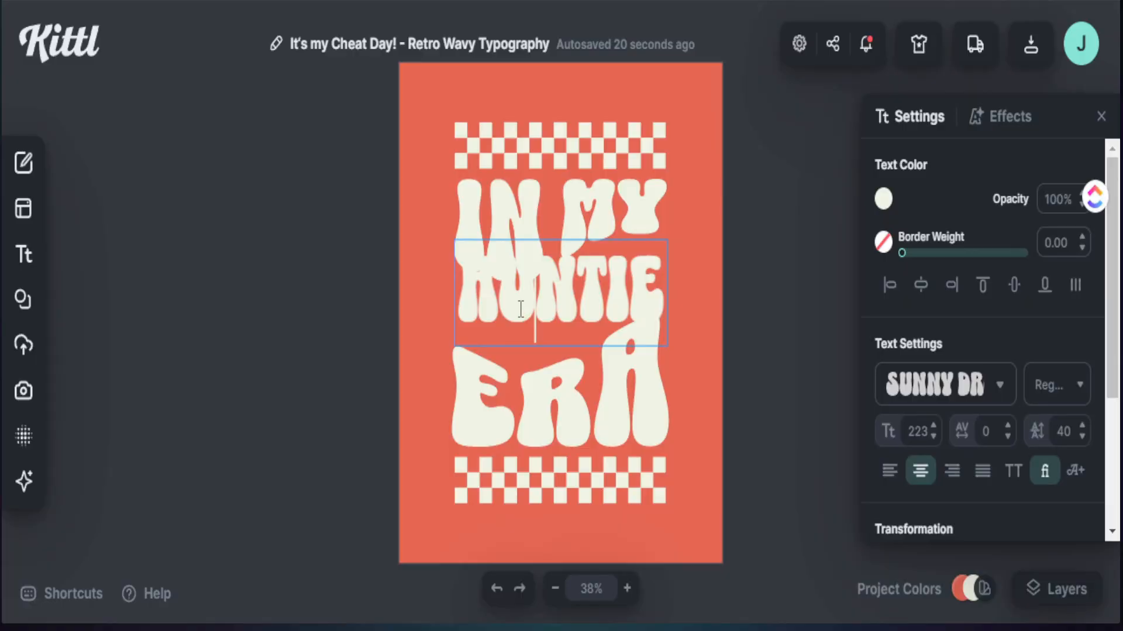
double_click(520, 309)
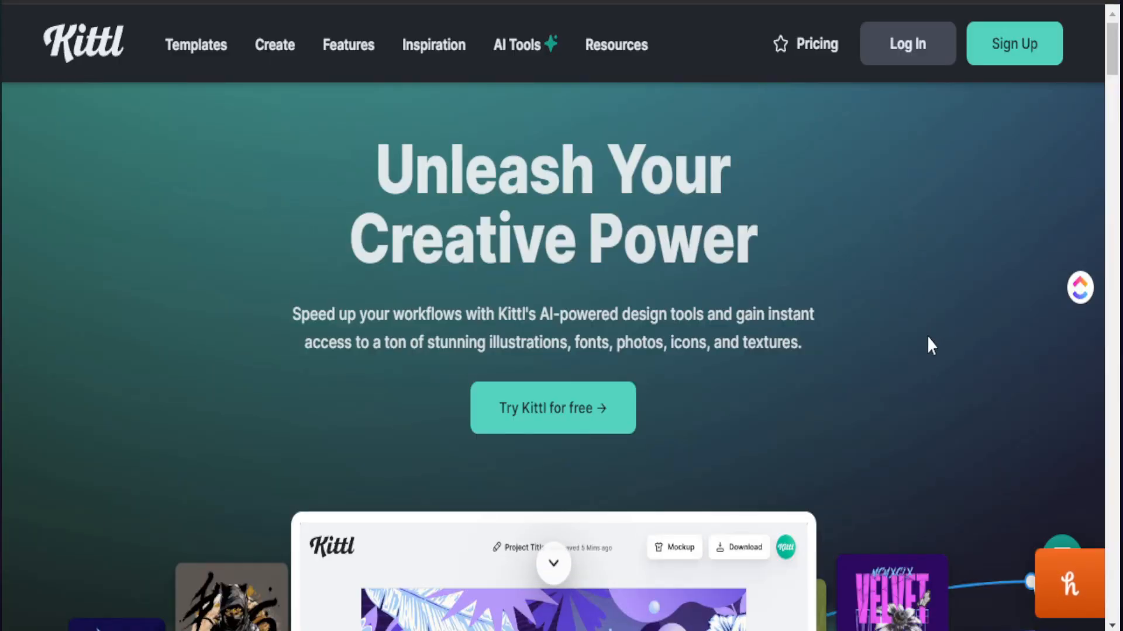
Step: Look through the home page's sample designs and its AI design tools and text editing features
scroll(853, 359, down, 2)
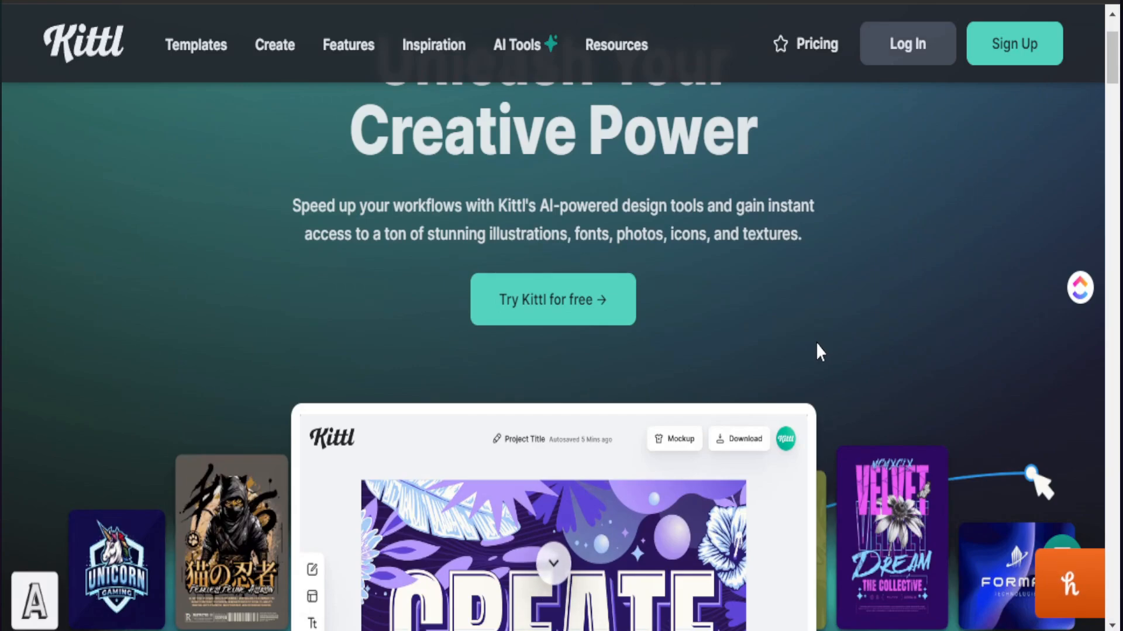
scroll(813, 343, down, 4)
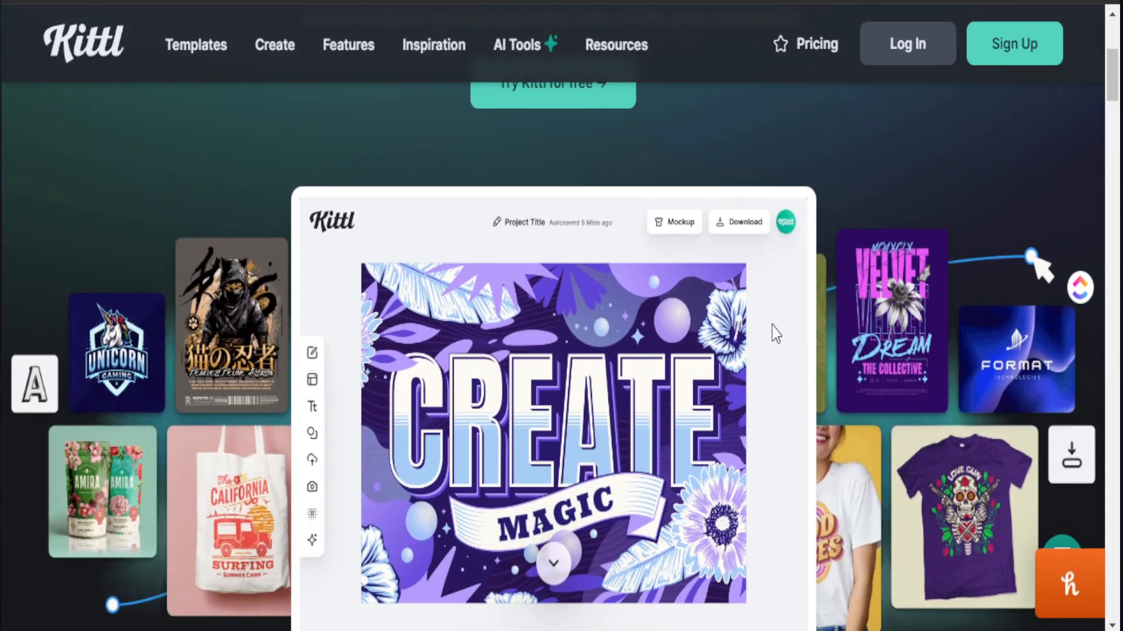
scroll(772, 327, down, 12)
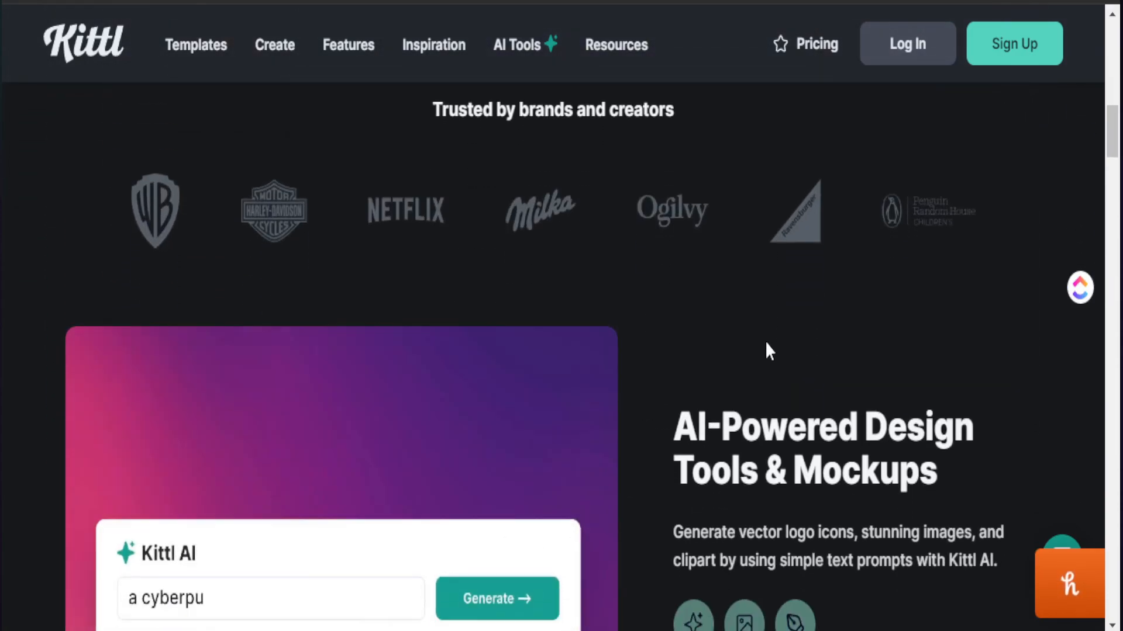
scroll(765, 341, down, 3)
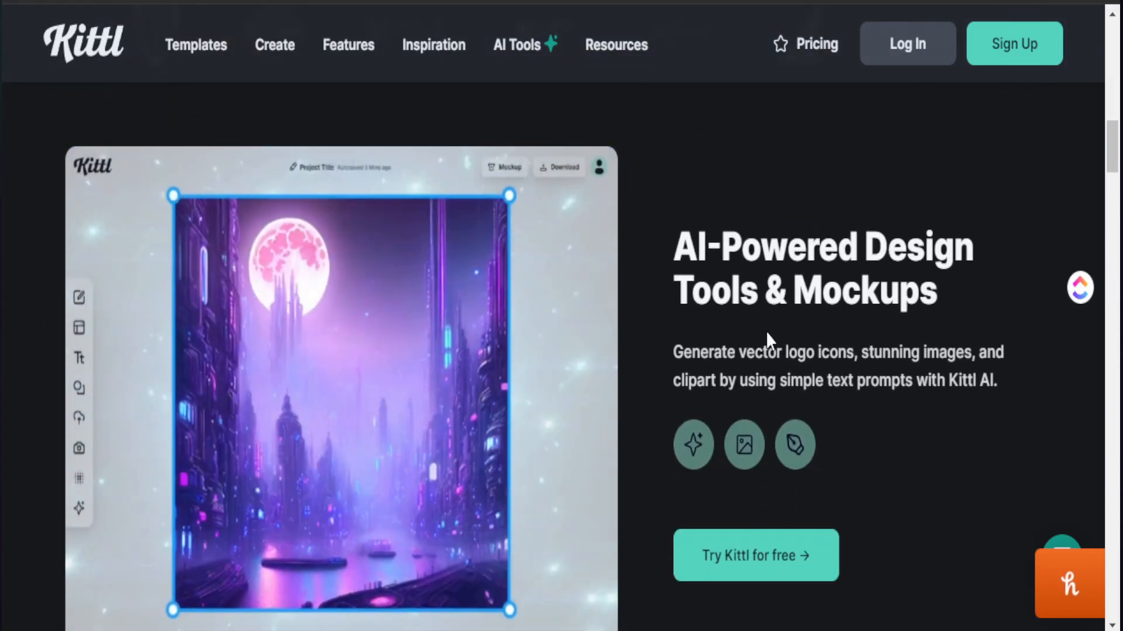
scroll(765, 331, down, 10)
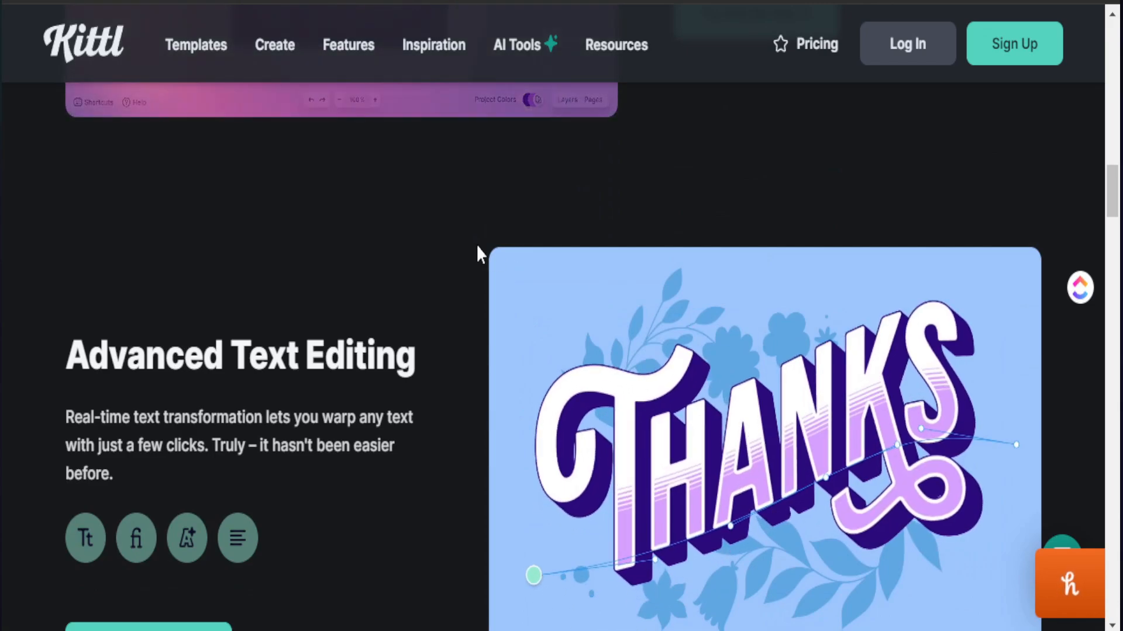
Step: Open the template gallery and narrow it to the T-Shirts category
click(171, 58)
scroll(561, 321, down, 5)
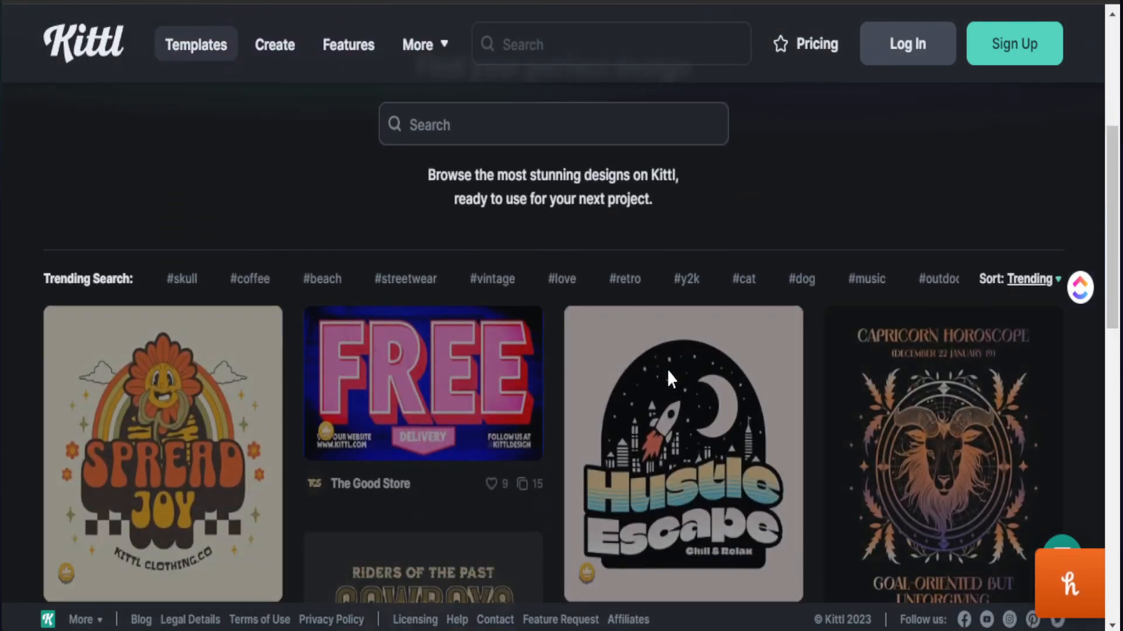
scroll(718, 269, up, 5)
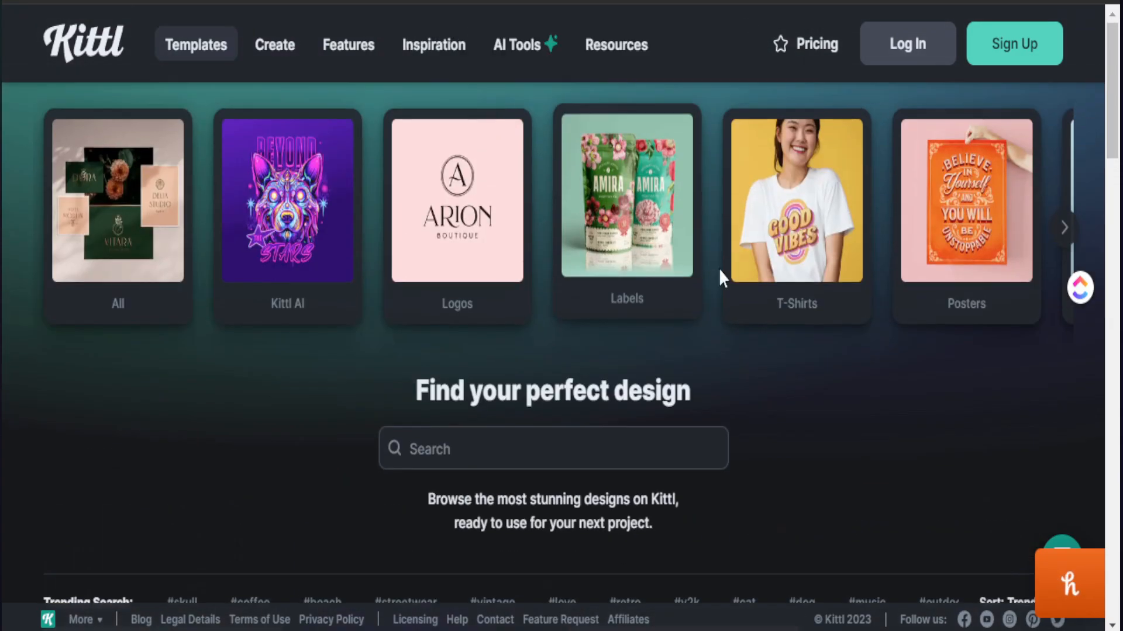
click(818, 257)
Step: Filter the T-shirt templates by 60s/70s Retro and browse the designs
scroll(381, 339, down, 5)
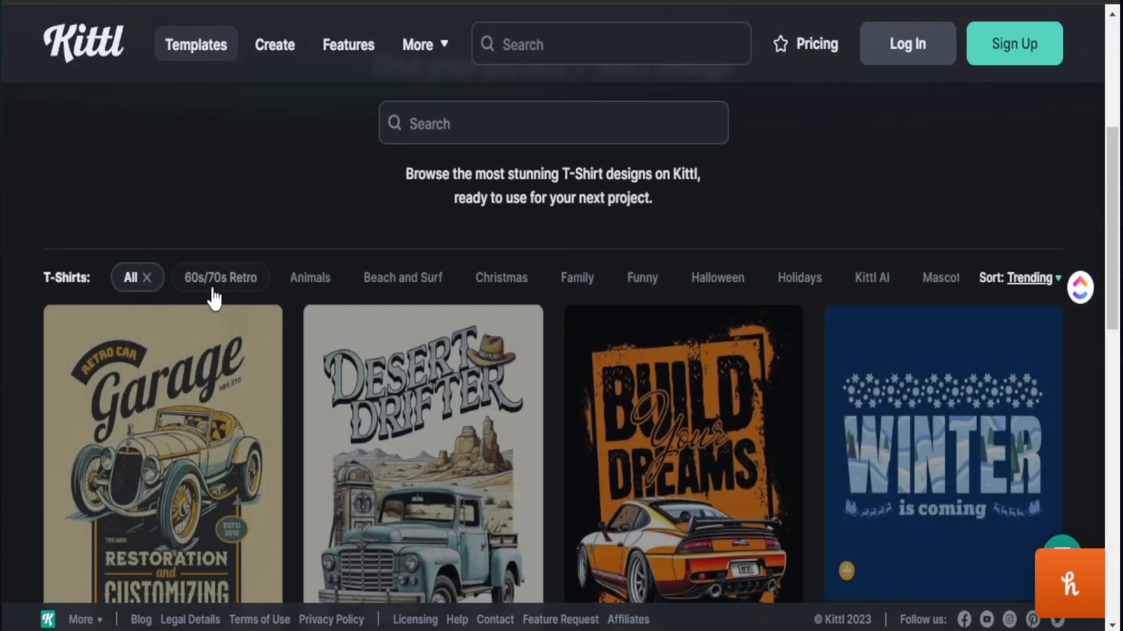
click(221, 278)
scroll(381, 421, down, 5)
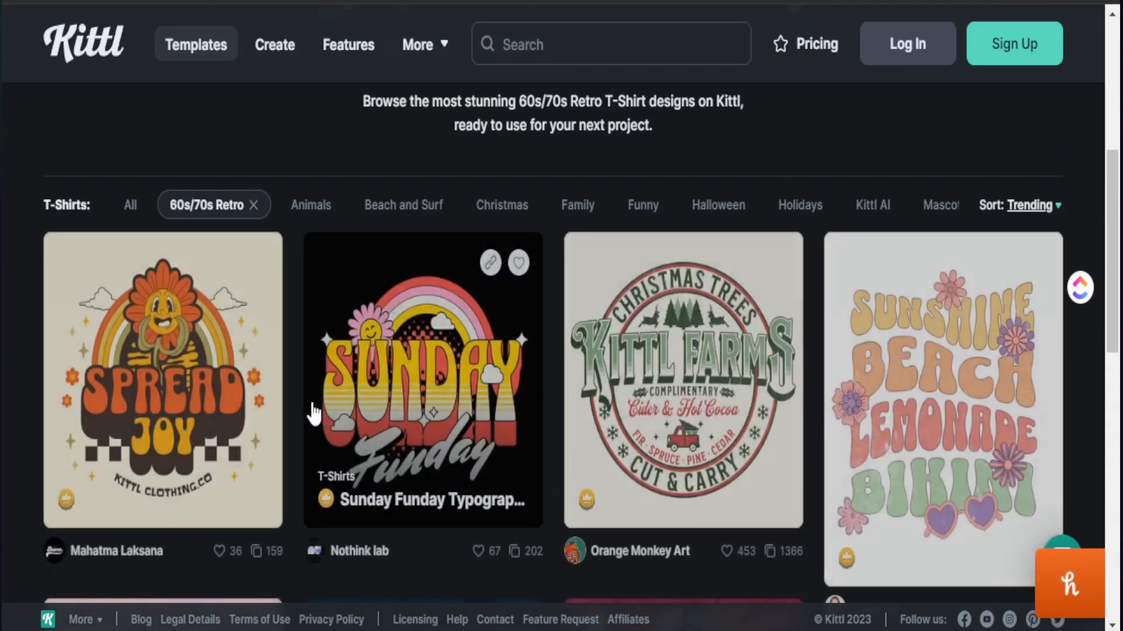
scroll(321, 410, down, 3)
scroll(369, 416, down, 5)
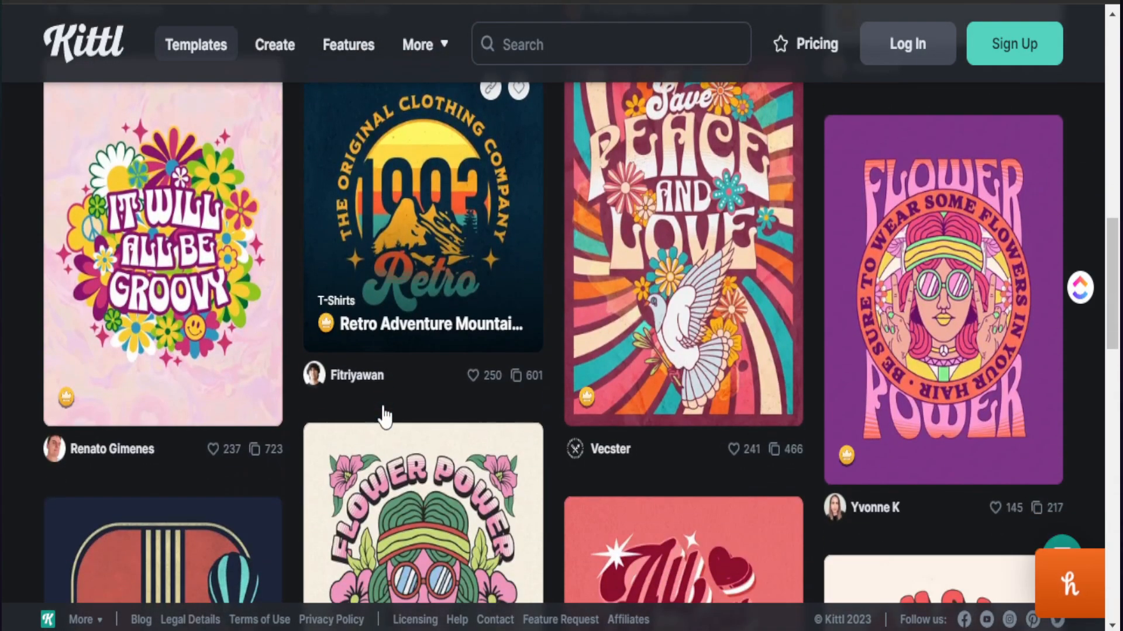
scroll(367, 417, down, 7)
scroll(514, 443, up, 10)
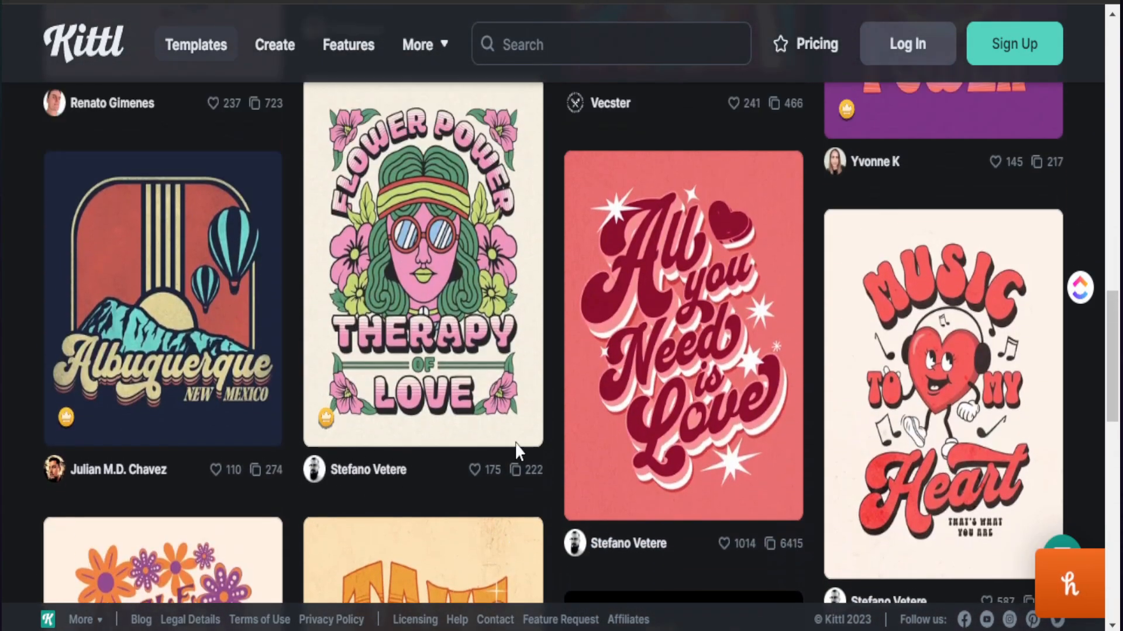
scroll(515, 453, up, 10)
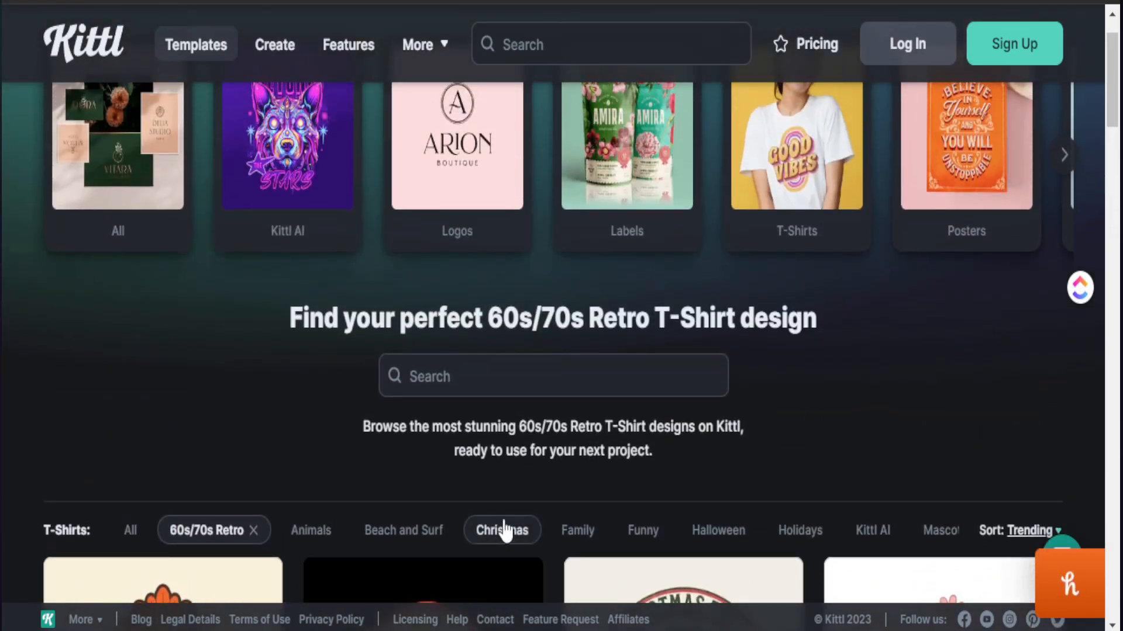
Step: Filter the T-shirt templates by Christmas and browse the designs
click(508, 531)
scroll(643, 515, down, 7)
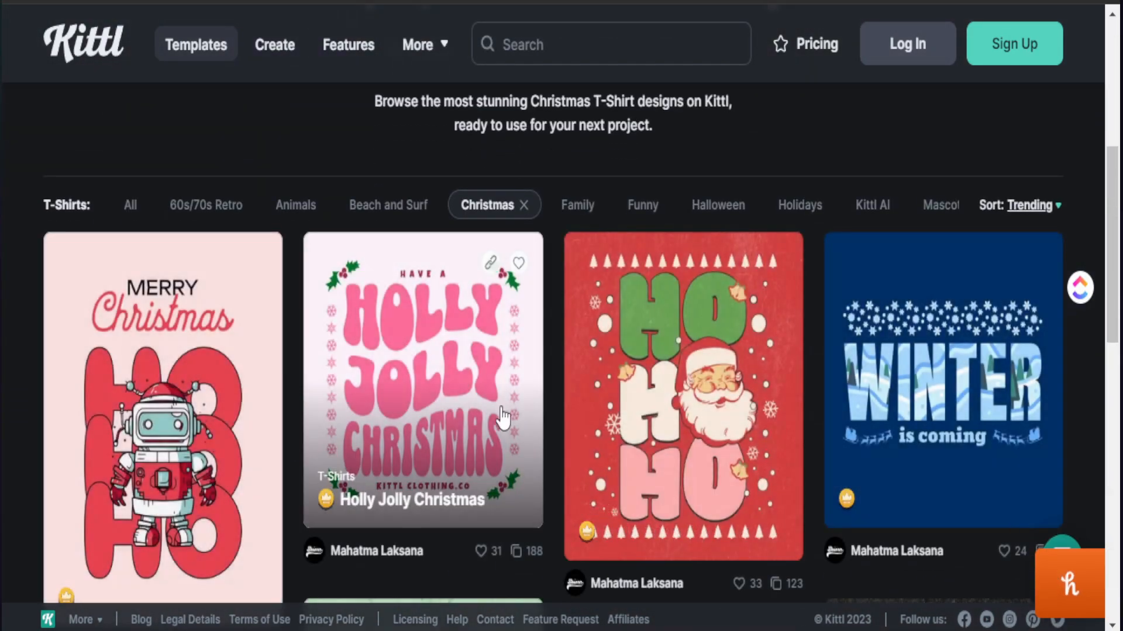
scroll(644, 526, down, 4)
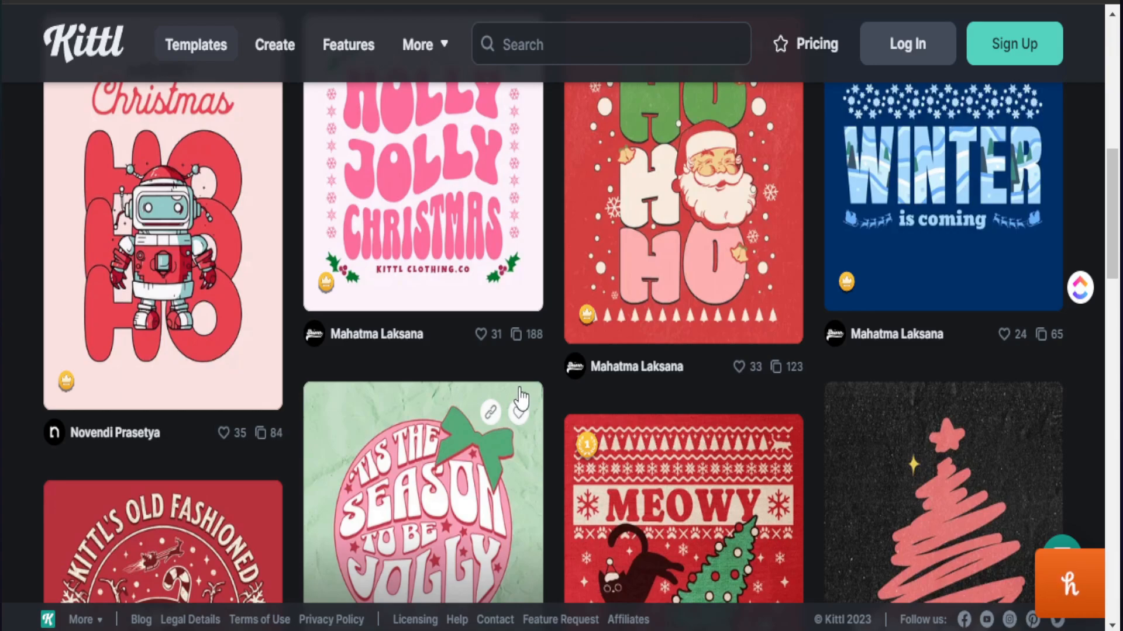
scroll(521, 397, down, 5)
scroll(546, 388, down, 4)
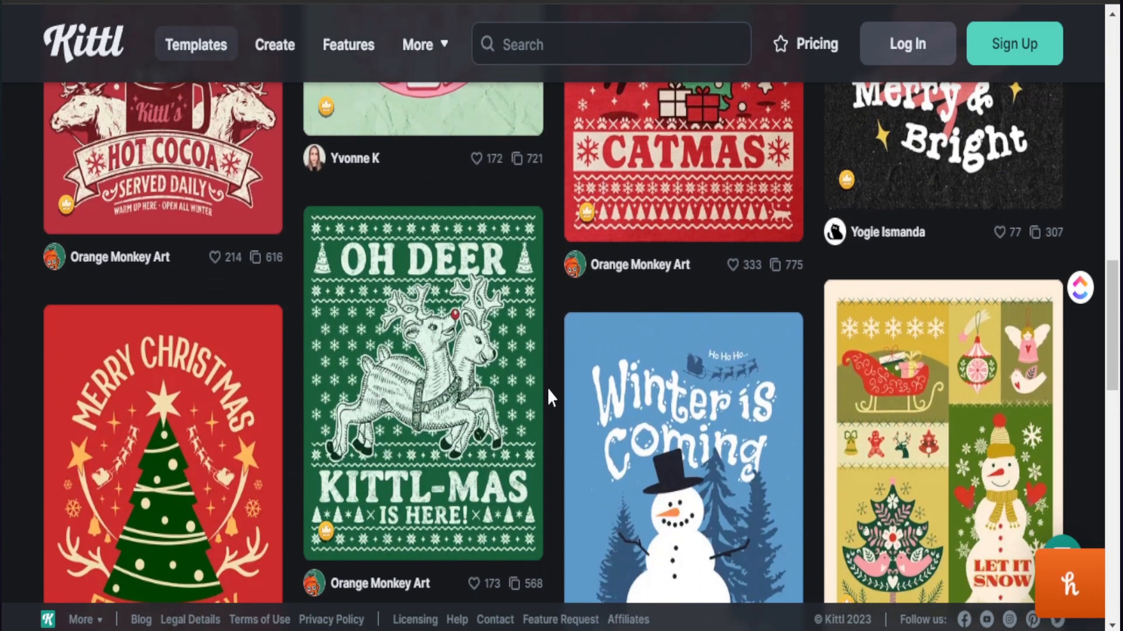
scroll(552, 391, down, 5)
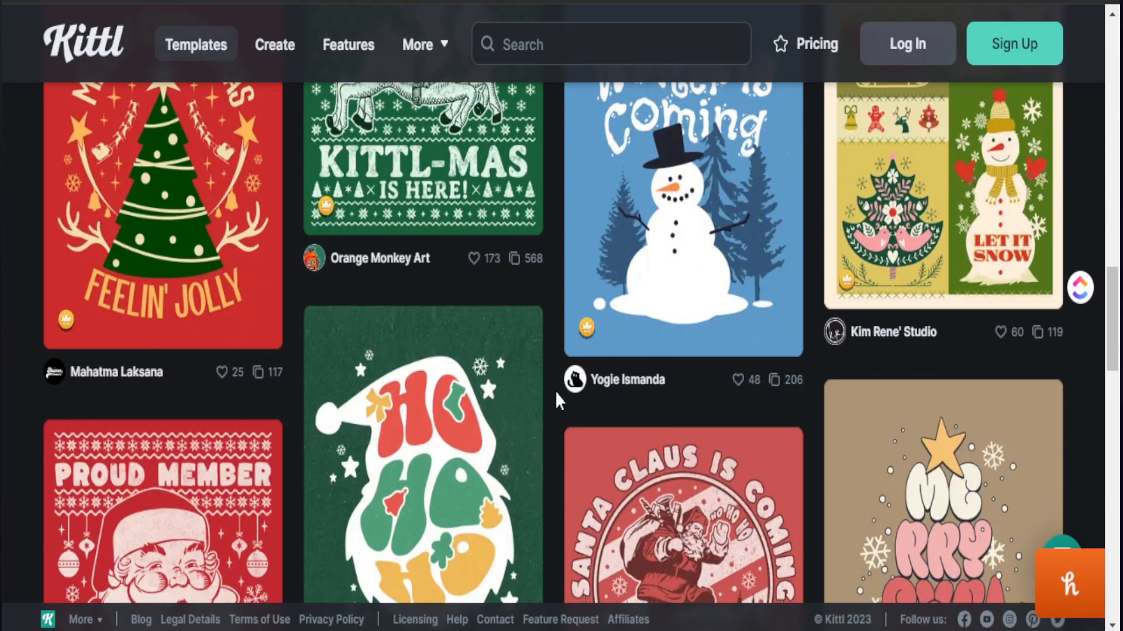
scroll(555, 390, down, 1)
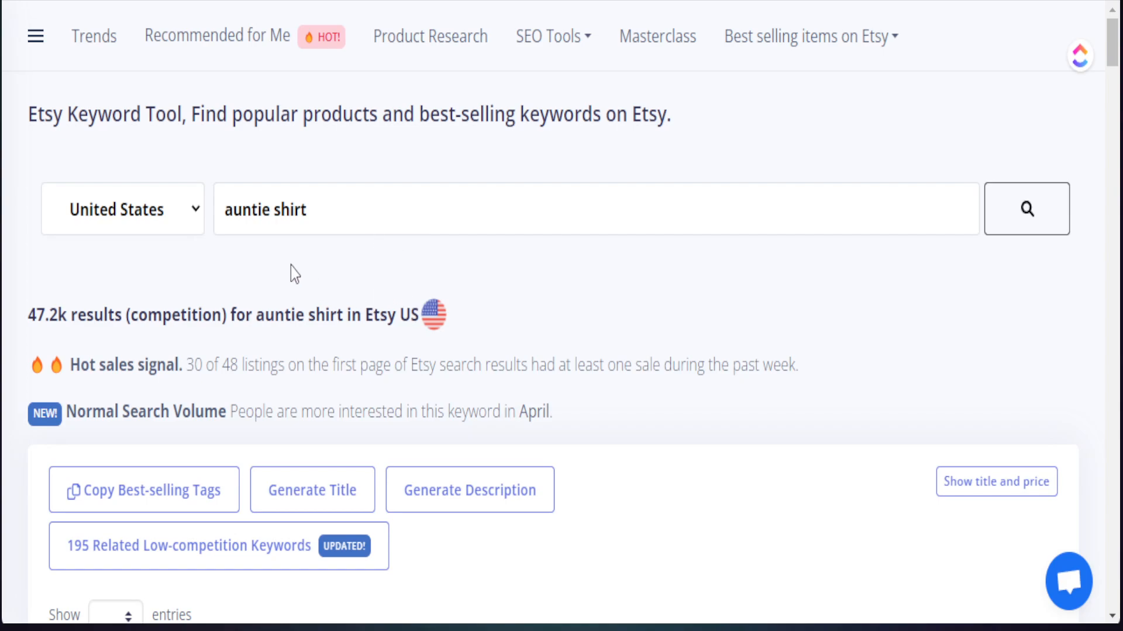
Step: Switch to the Etsy Keyword Tool and examine the recent sales, last sale dates and views of the "auntie shirt" listings
click(319, 211)
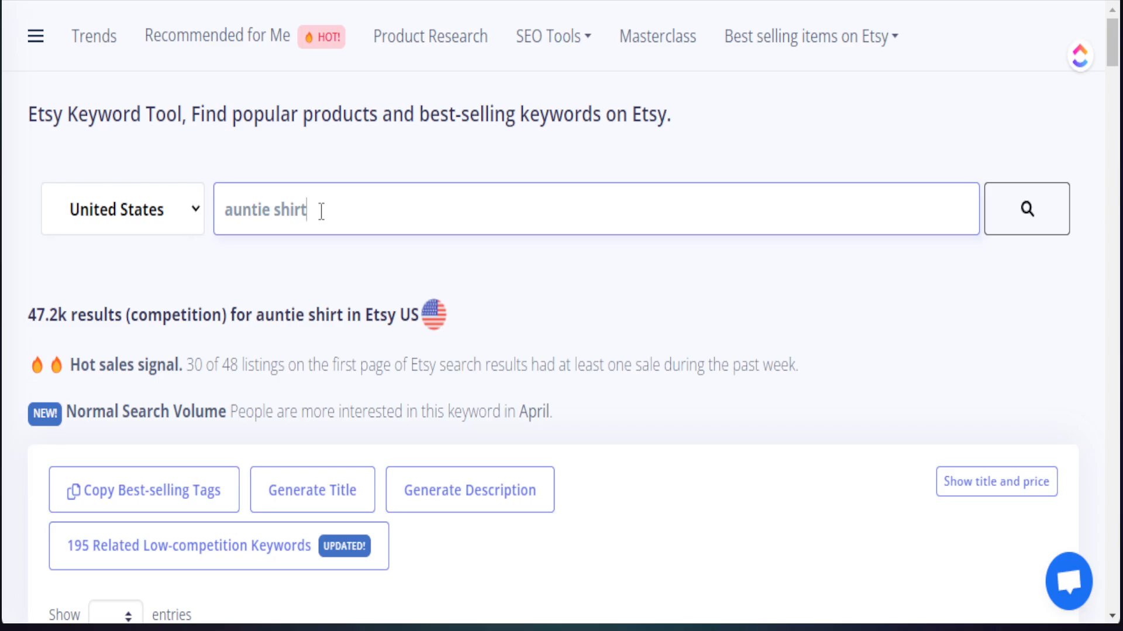
scroll(153, 338, down, 5)
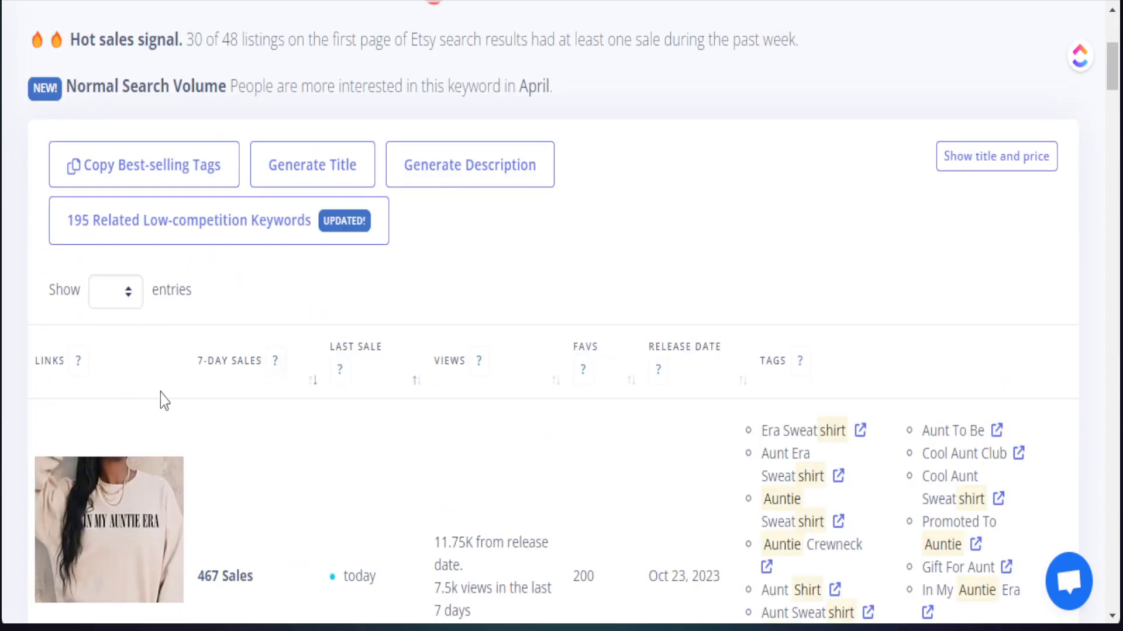
scroll(129, 286, down, 3)
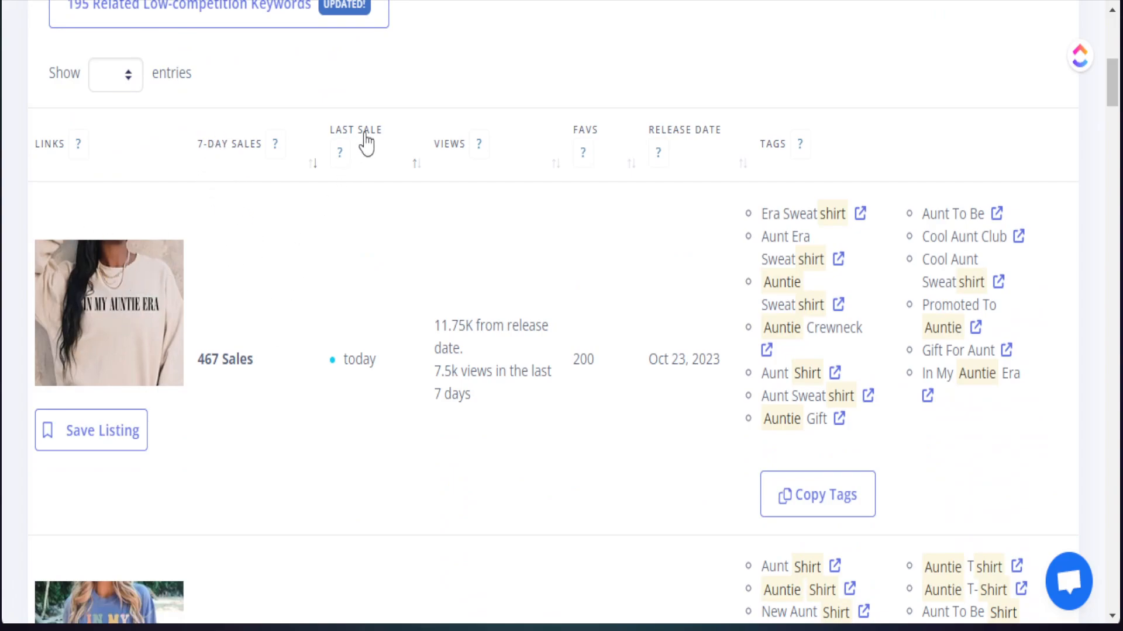
mouse_move(351, 157)
scroll(236, 358, down, 5)
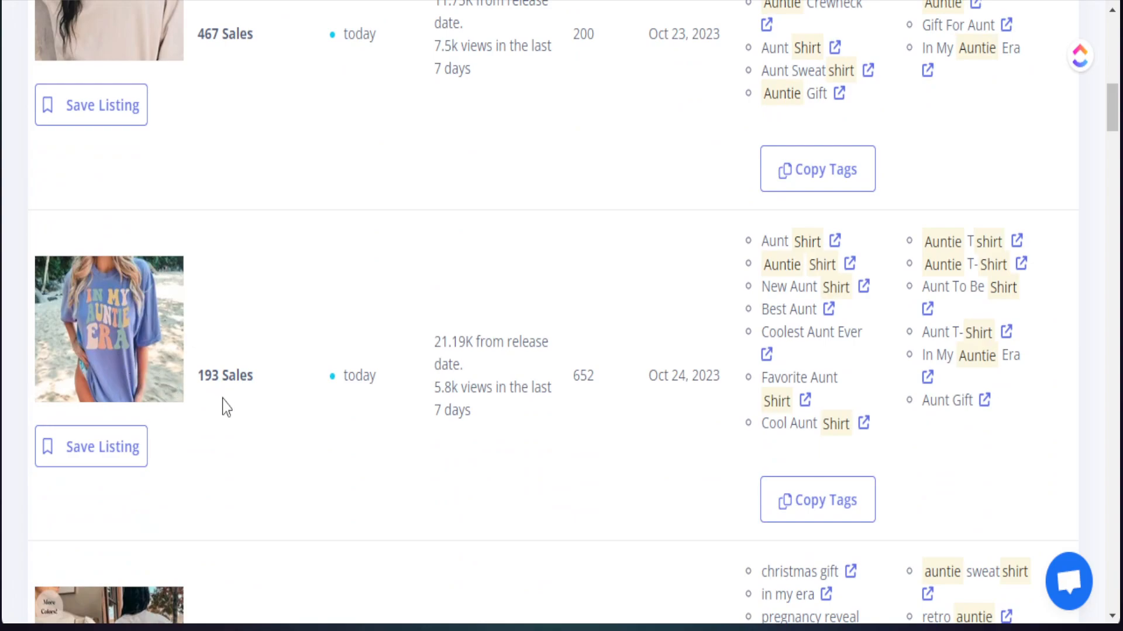
scroll(226, 407, down, 5)
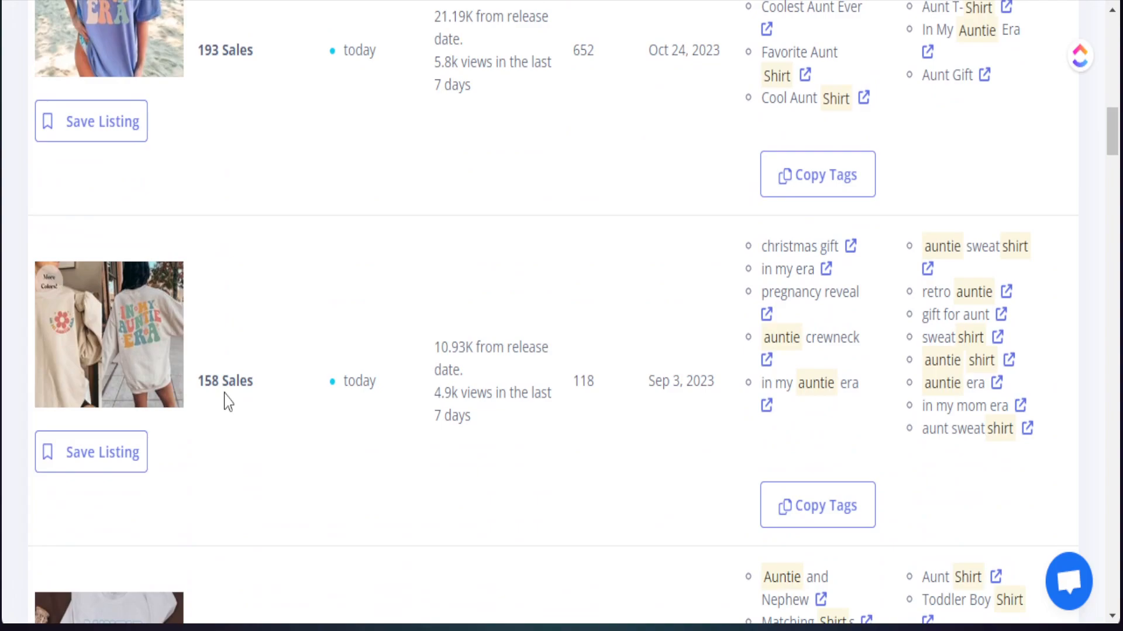
scroll(261, 315, down, 8)
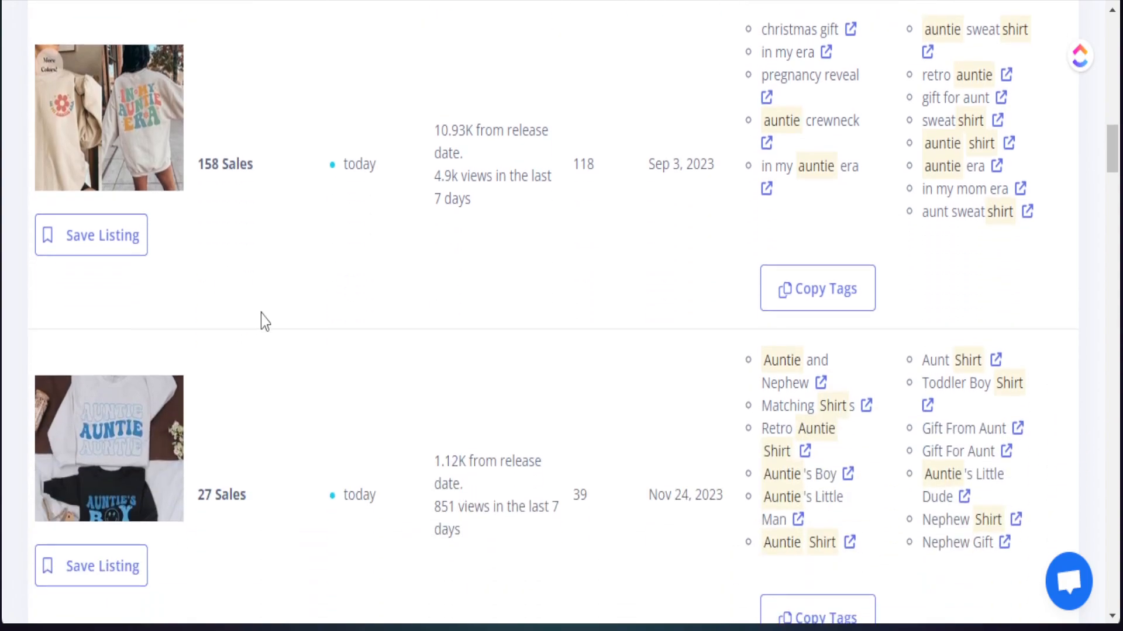
Step: Compare the designs and weekly sales of the top-selling "In My Auntie Era" listings with the other auntie shirts
scroll(261, 351, up, 8)
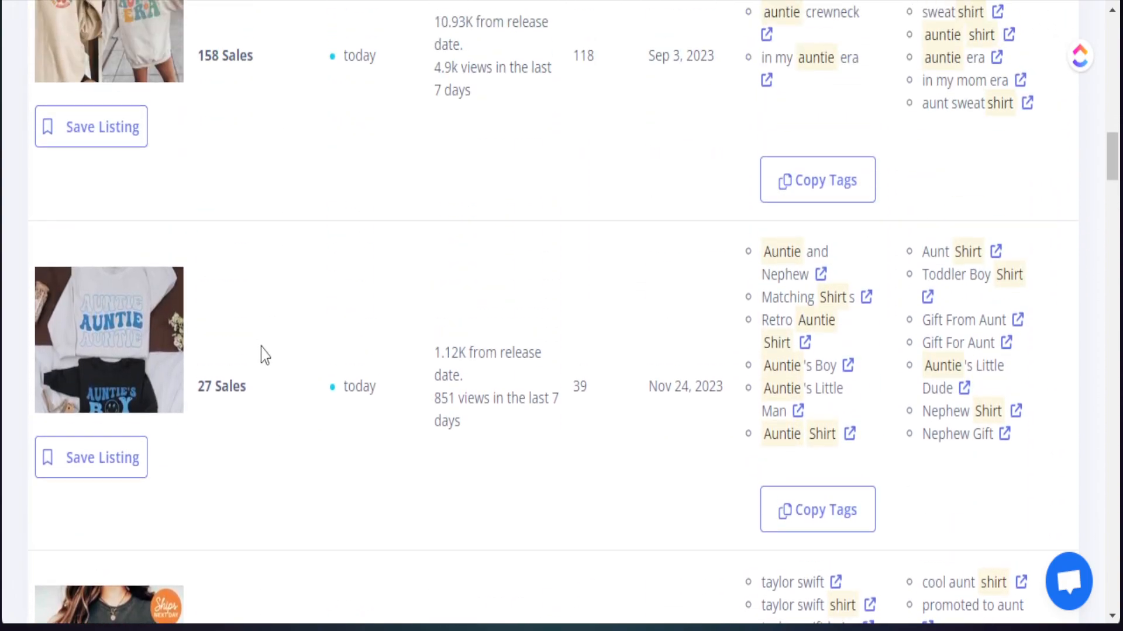
scroll(157, 310, up, 5)
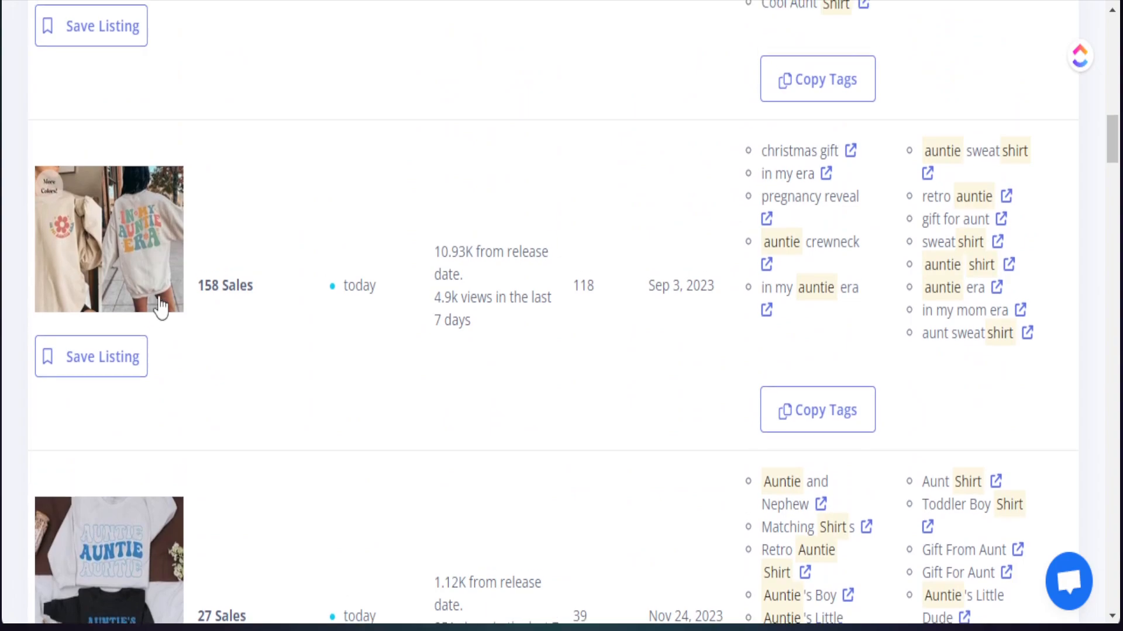
scroll(153, 310, up, 6)
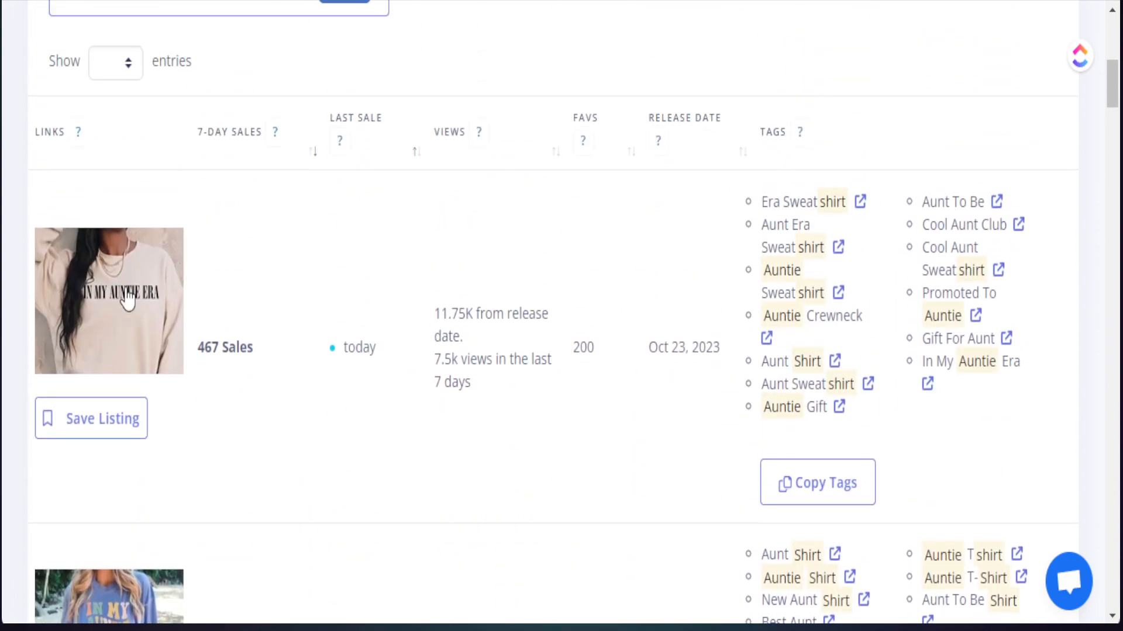
scroll(121, 326, down, 3)
scroll(114, 366, down, 6)
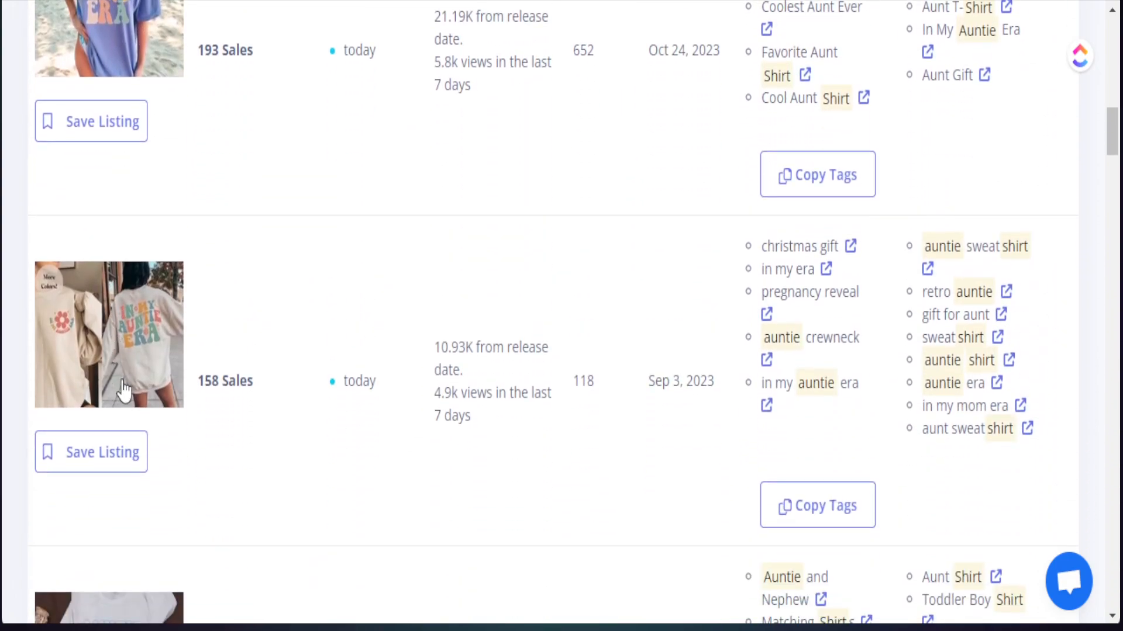
scroll(125, 391, up, 3)
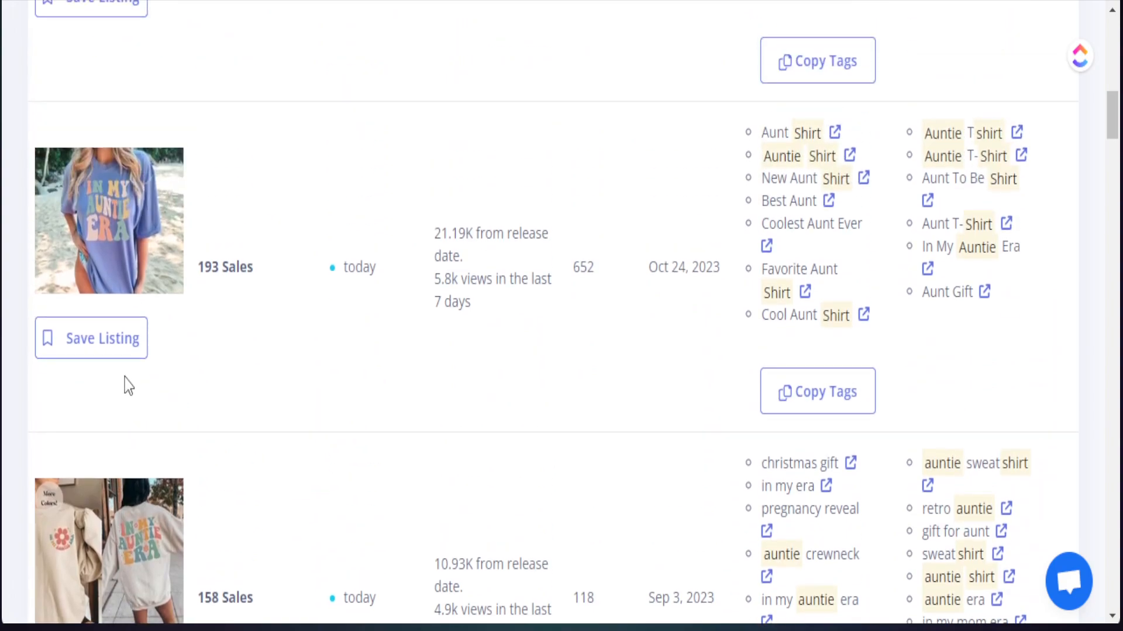
scroll(117, 386, up, 3)
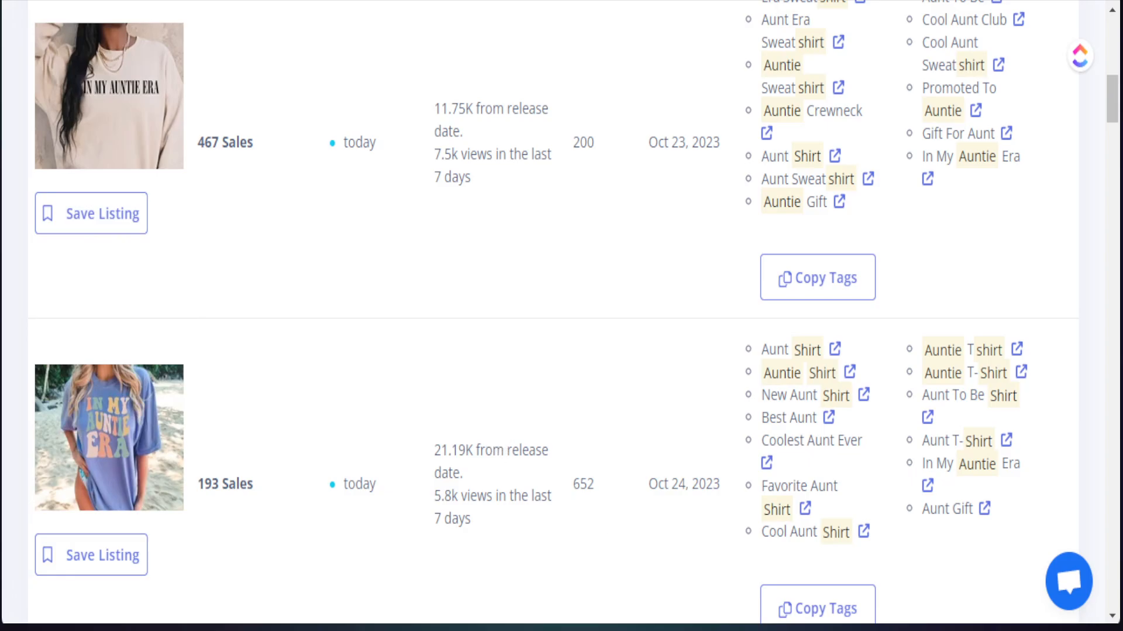
scroll(219, 274, down, 13)
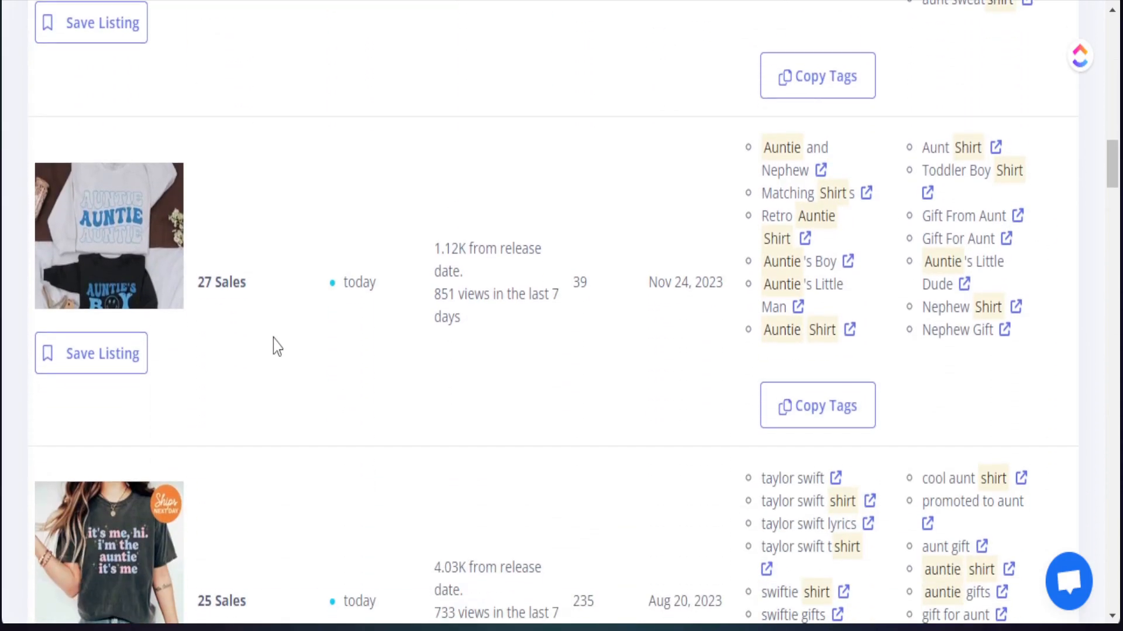
scroll(272, 345, up, 7)
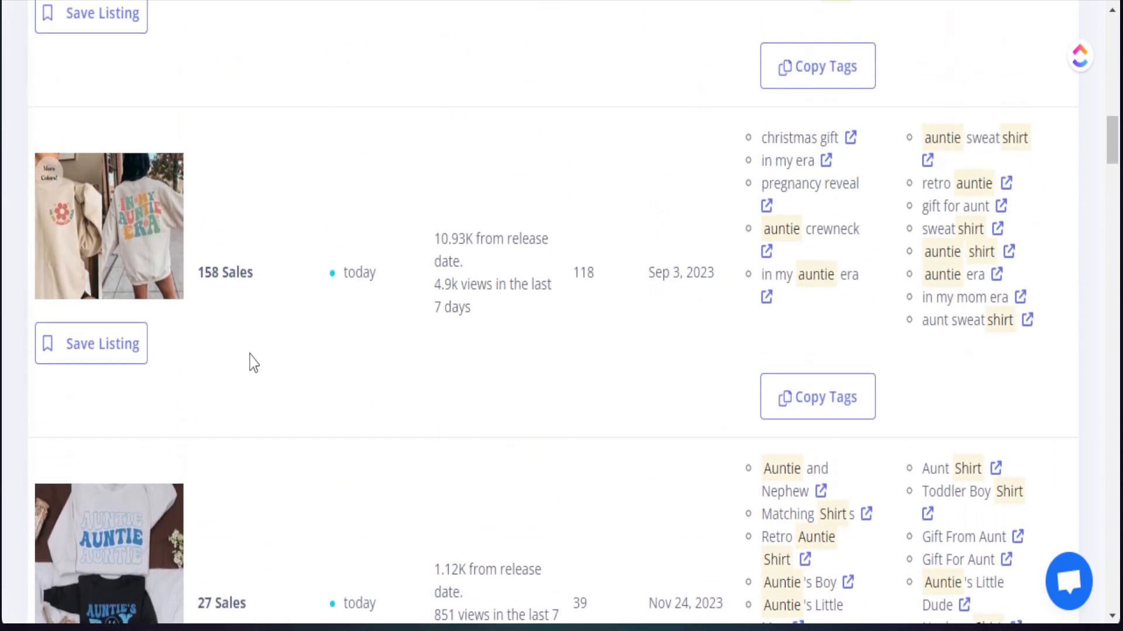
scroll(158, 310, up, 4)
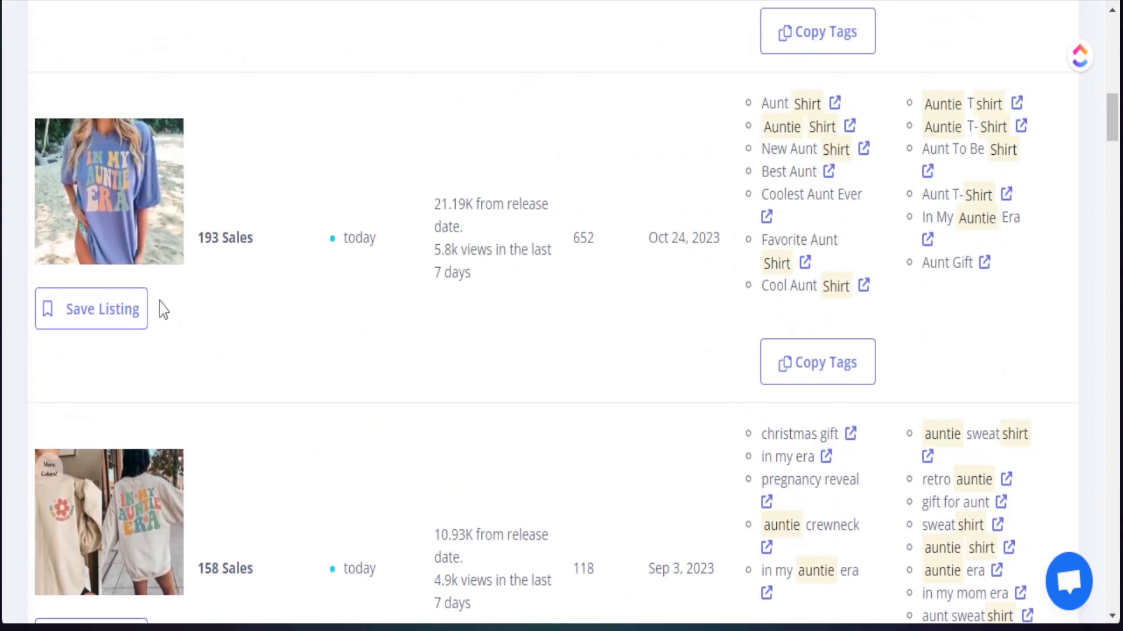
Step: Review the text styles and layouts of the three top-selling "In My Auntie Era" listings once more
scroll(159, 314, up, 6)
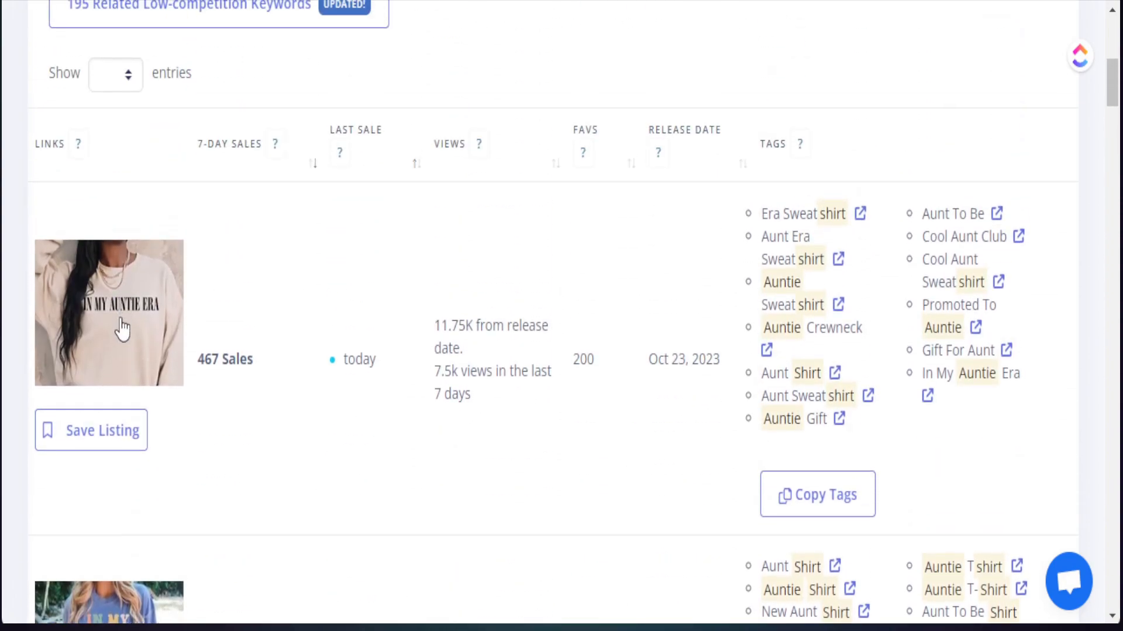
scroll(122, 331, down, 3)
scroll(114, 364, down, 6)
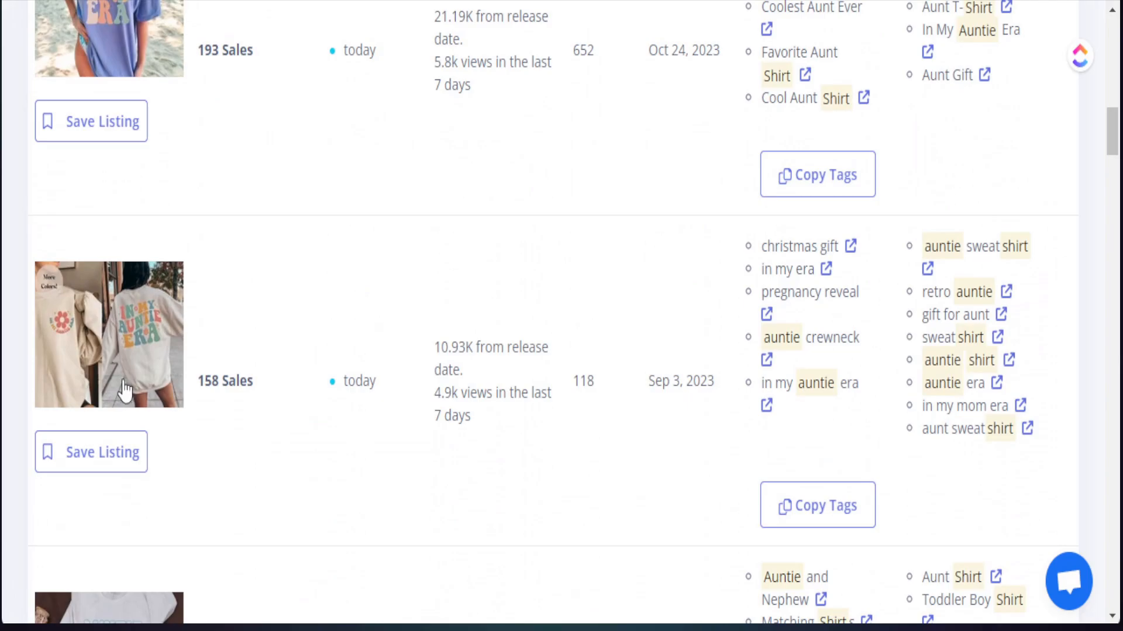
scroll(123, 389, up, 3)
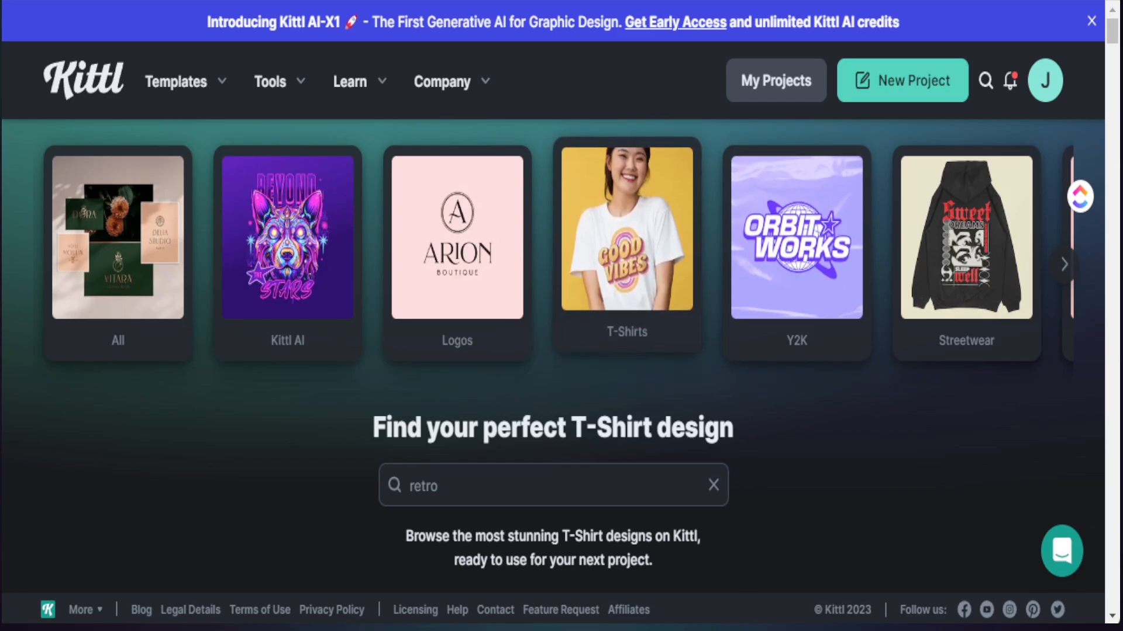
Step: Switch to Kittl, browse the retro T-shirt templates and start a project from the "It's my Cheat Day!" Retro Wavy Typography design
click(471, 494)
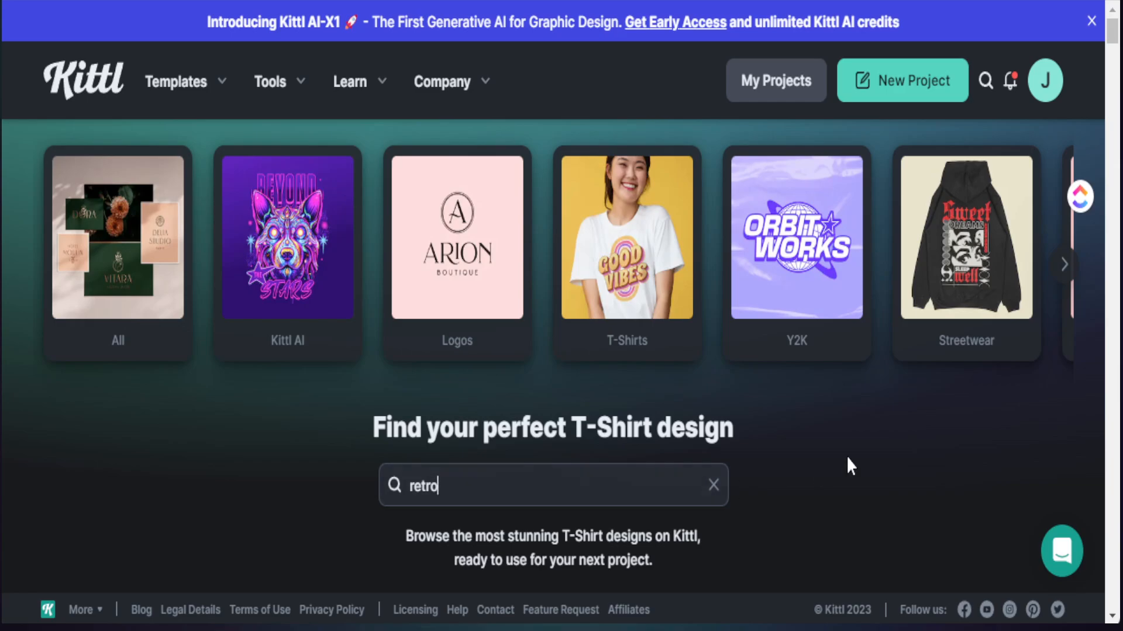
scroll(844, 458, down, 5)
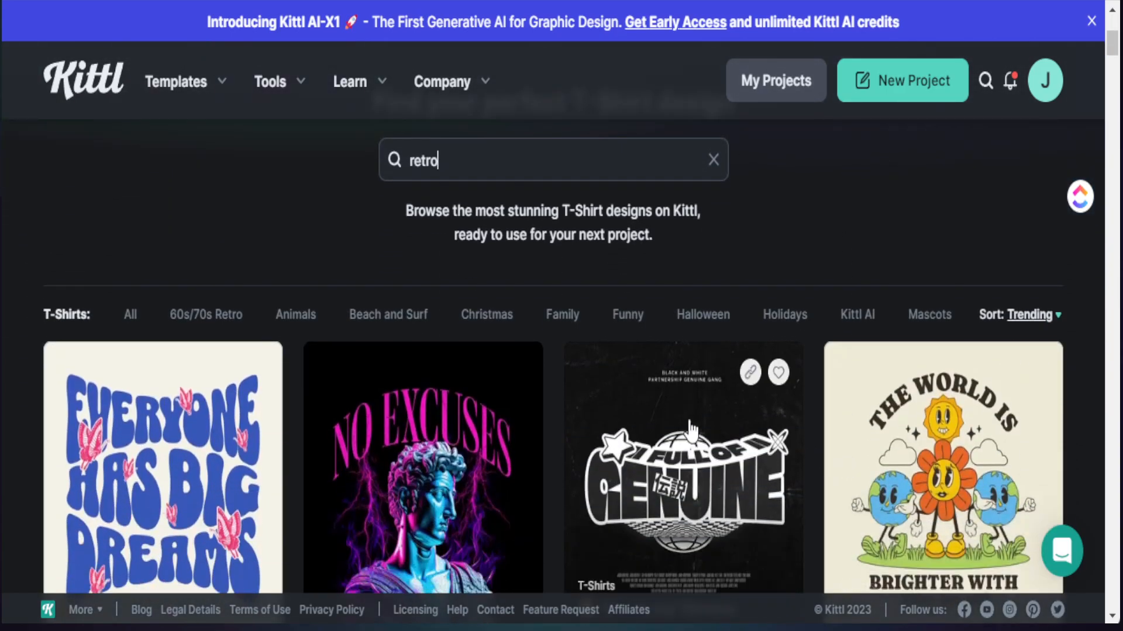
scroll(158, 322, down, 5)
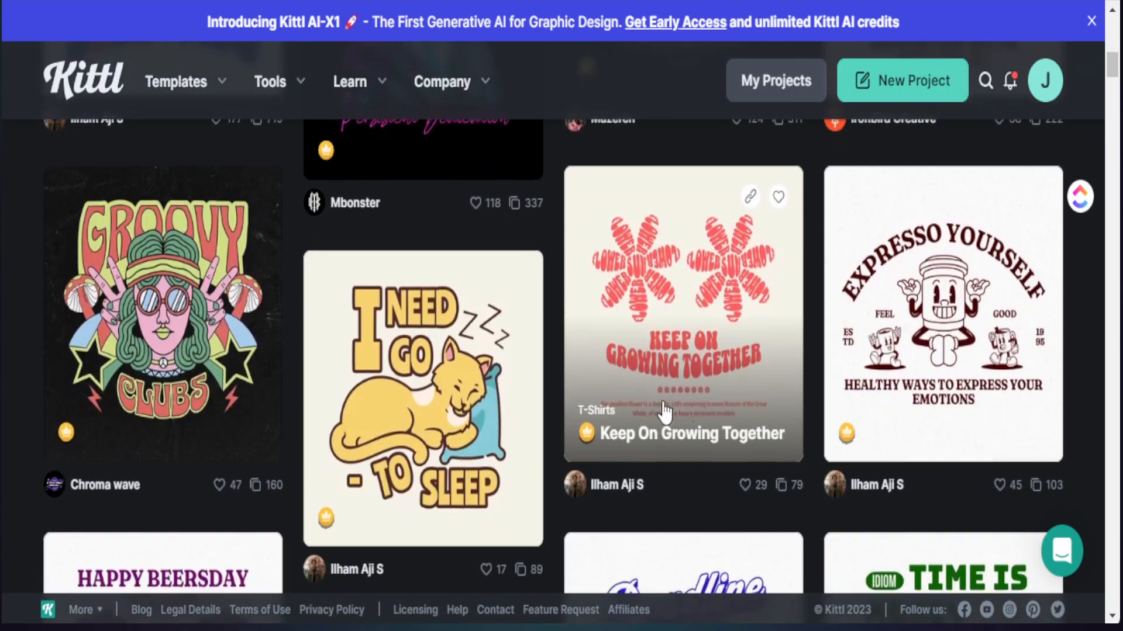
scroll(664, 341, down, 3)
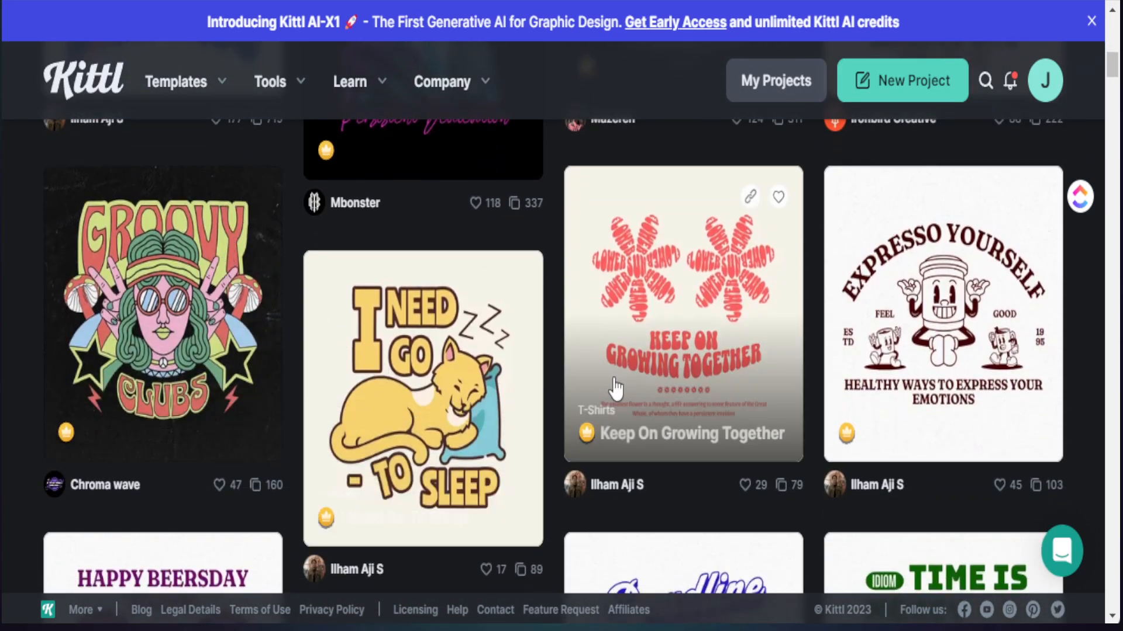
scroll(605, 432, up, 5)
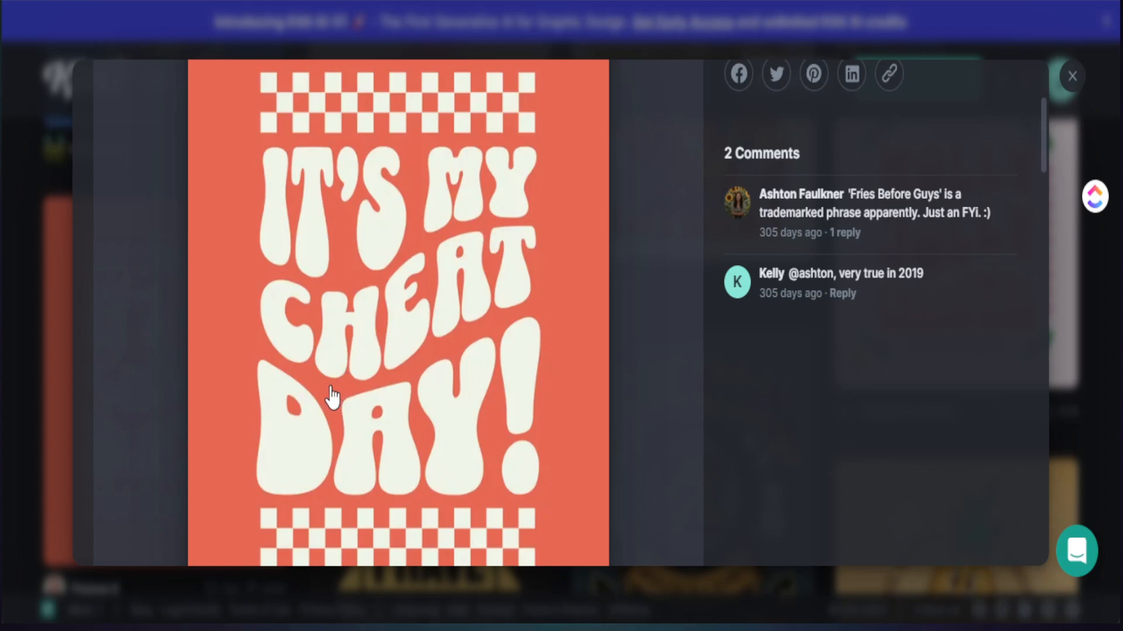
scroll(332, 398, up, 4)
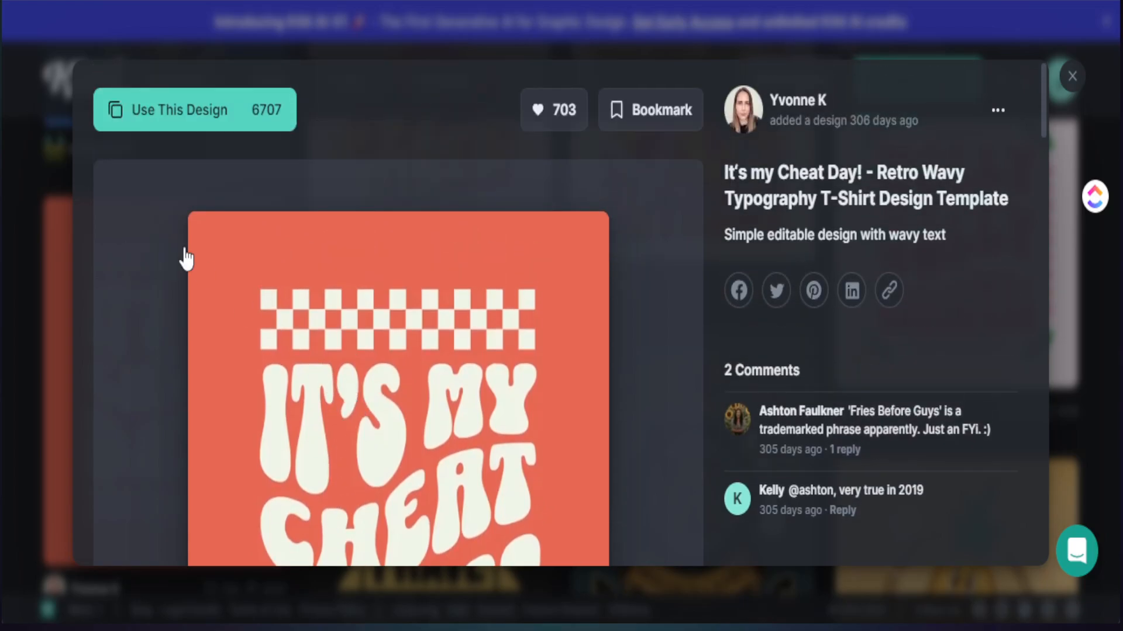
click(162, 123)
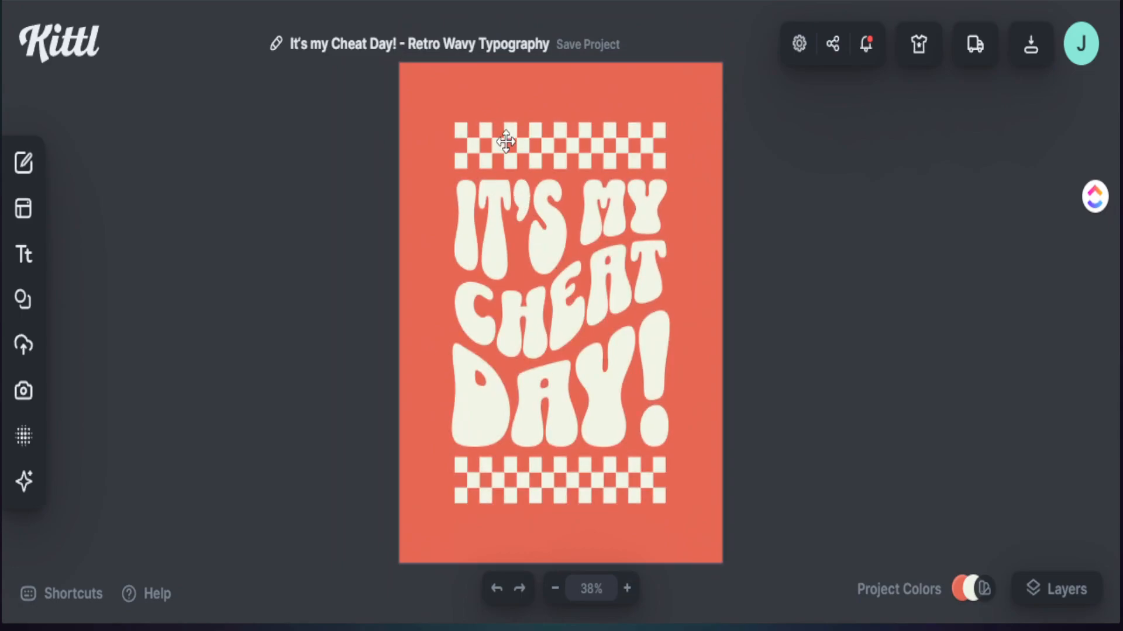
Step: Inspect the template's editable elements: the text lines, the checkered strips and the background
click(506, 141)
click(483, 196)
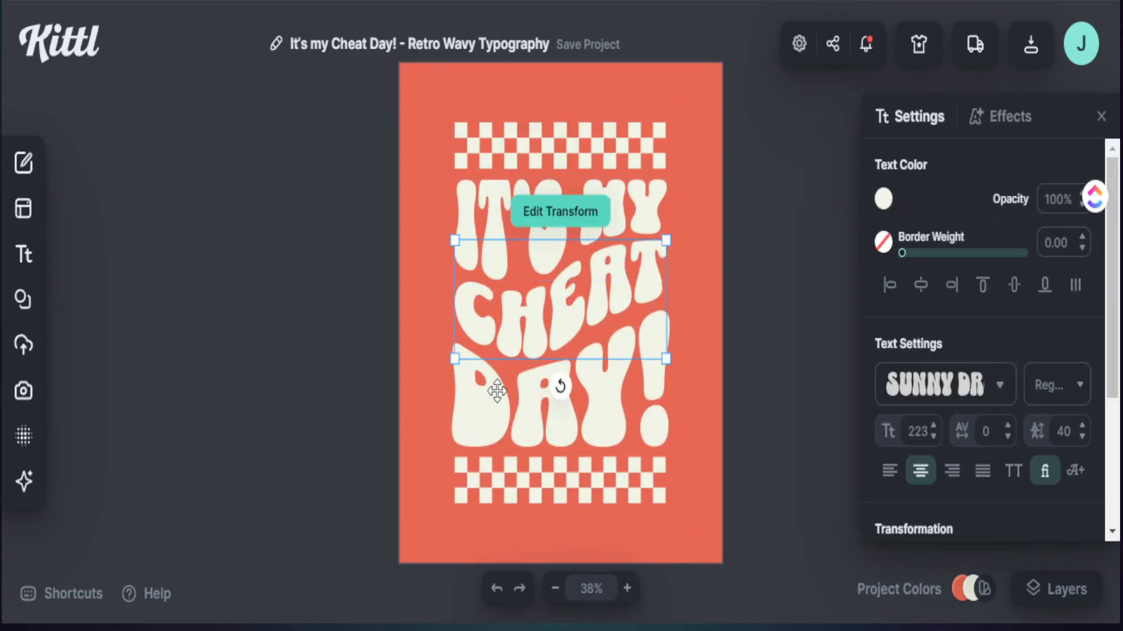
click(471, 471)
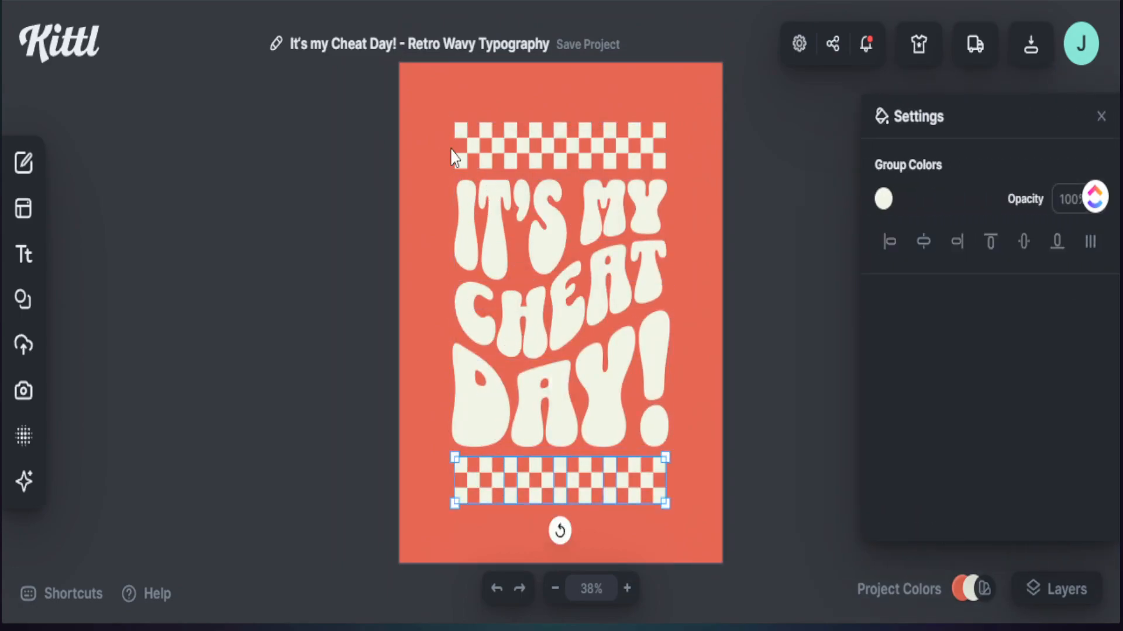
click(430, 86)
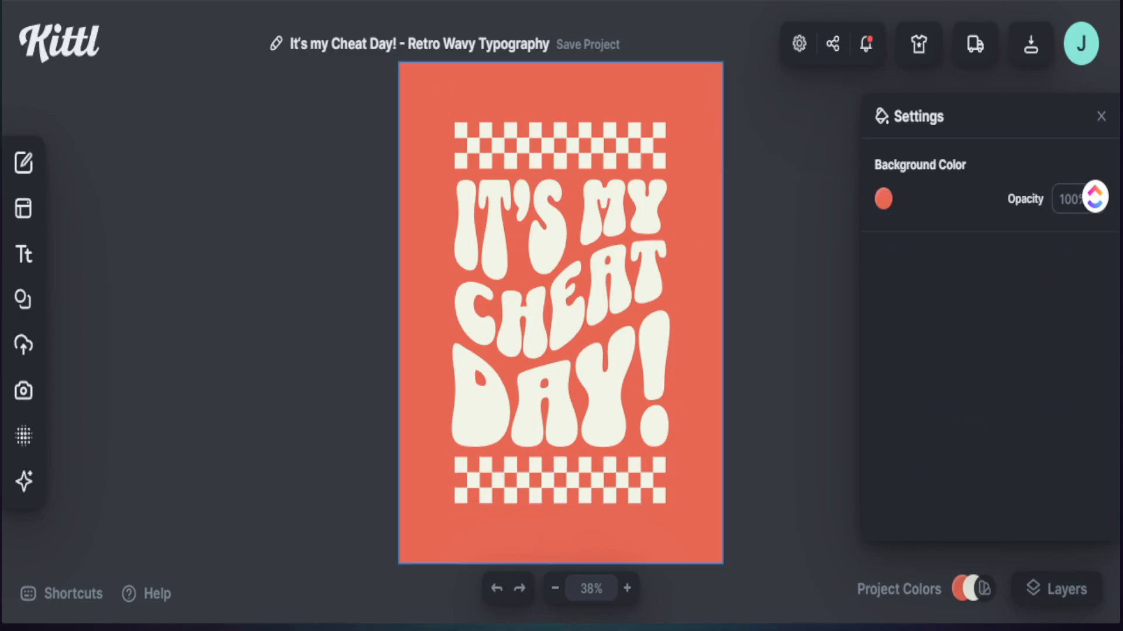
click(787, 429)
Step: Replace the first text line "IT'S MY" with "IN MY"
click(505, 239)
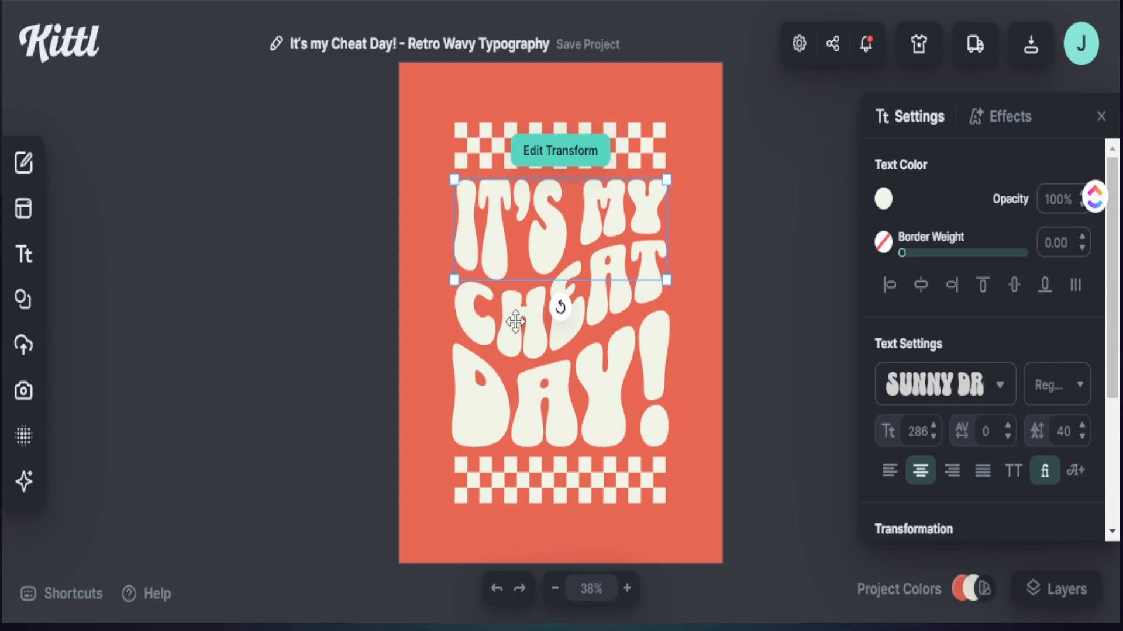
double_click(473, 243)
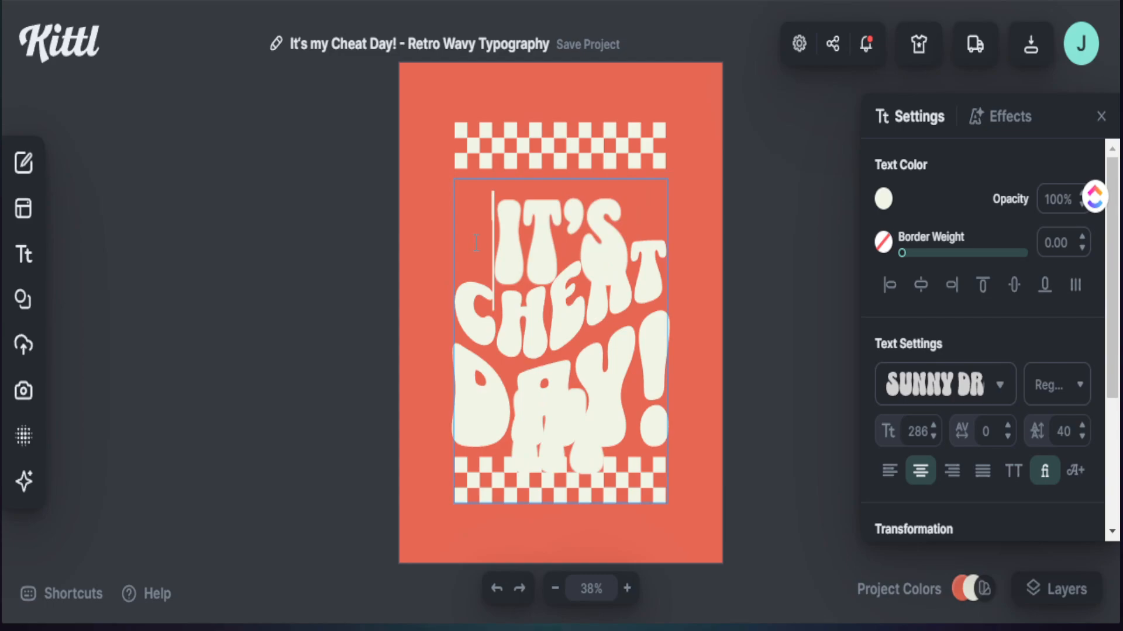
key(ctrl+a)
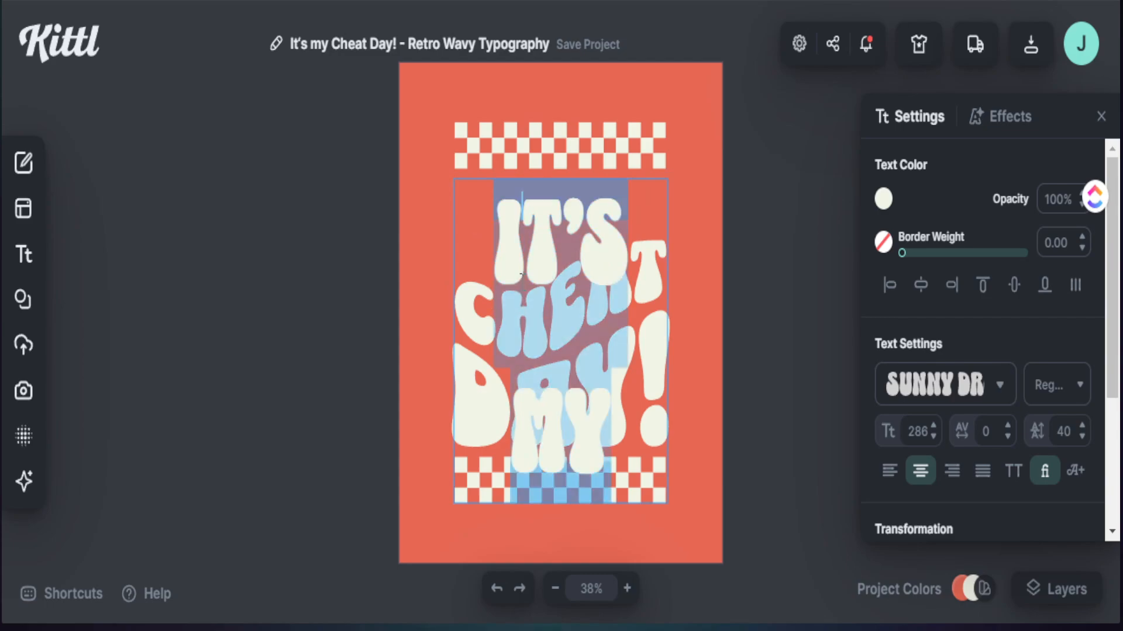
text(IN MY)
click(758, 227)
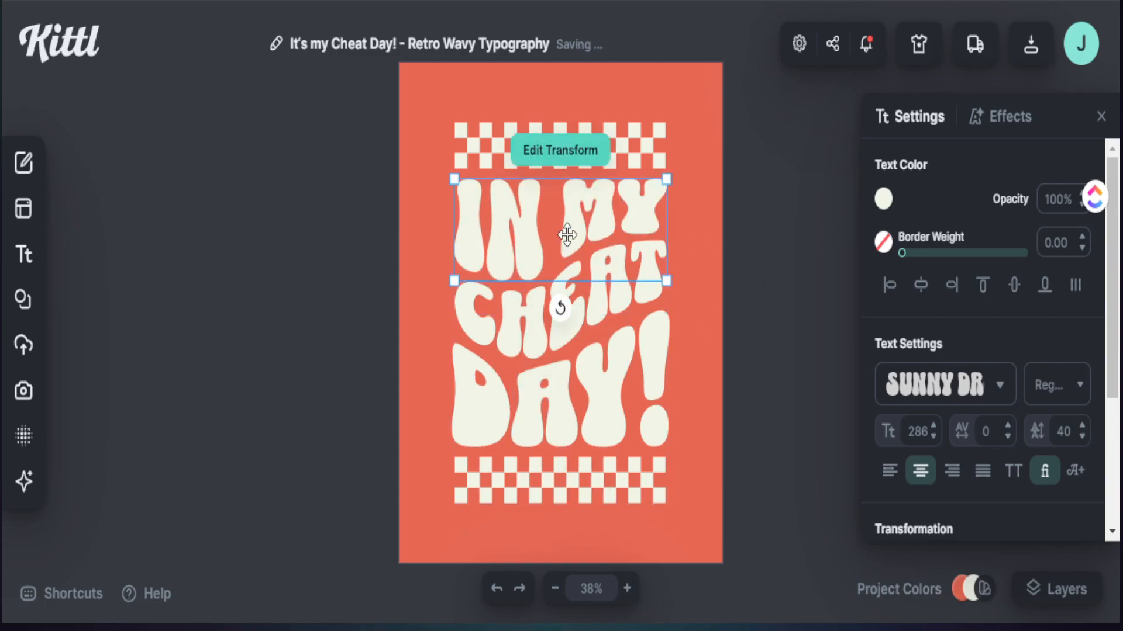
Step: Replace "CHEAT" with "AUNTIE" in the middle line and "DAY!" with "ERA" in the last line
click(747, 267)
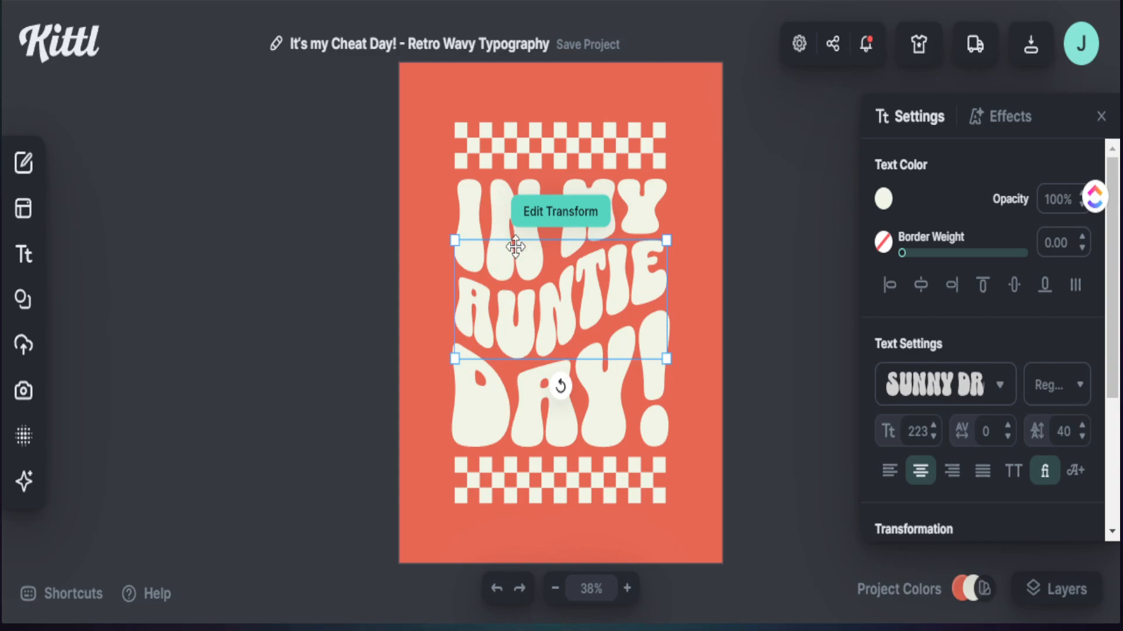
double_click(462, 401)
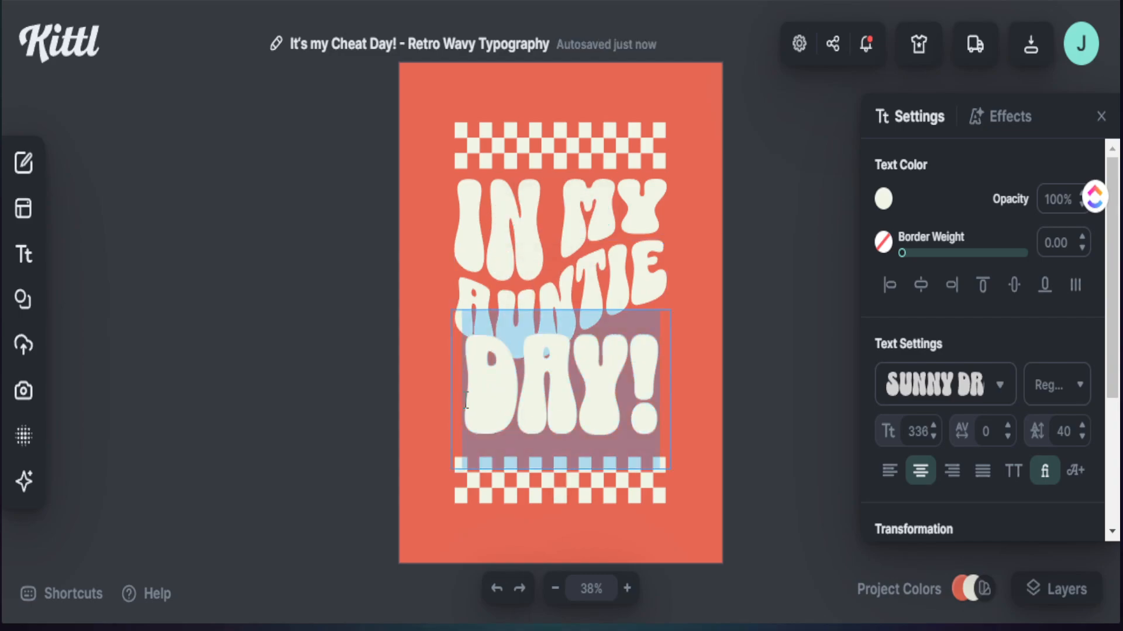
text(ERA)
key(Escape)
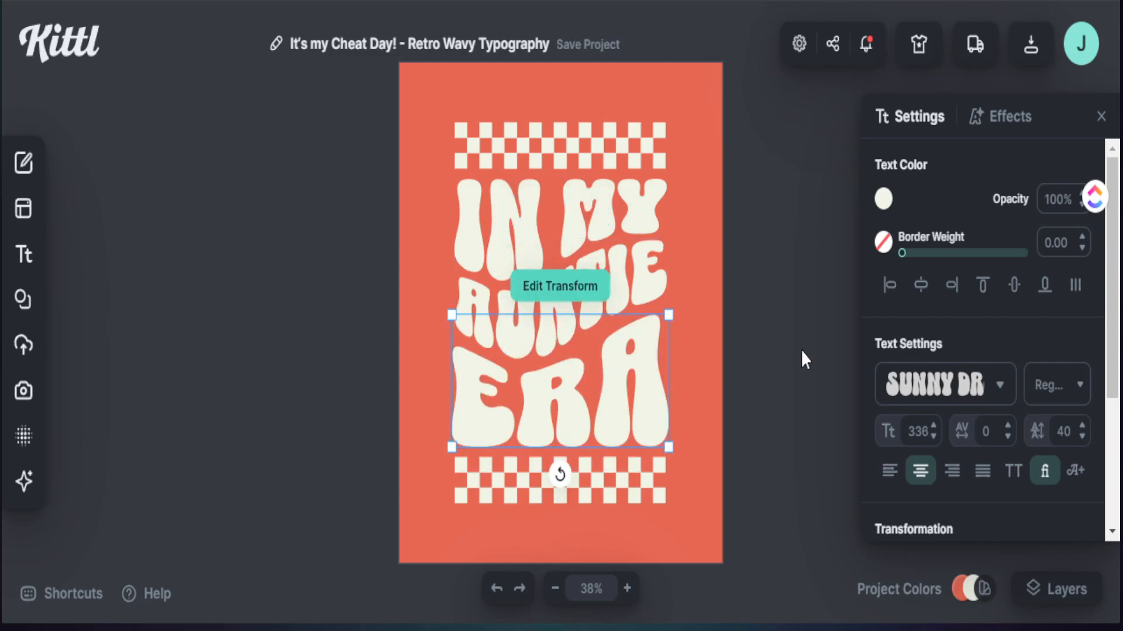
click(801, 350)
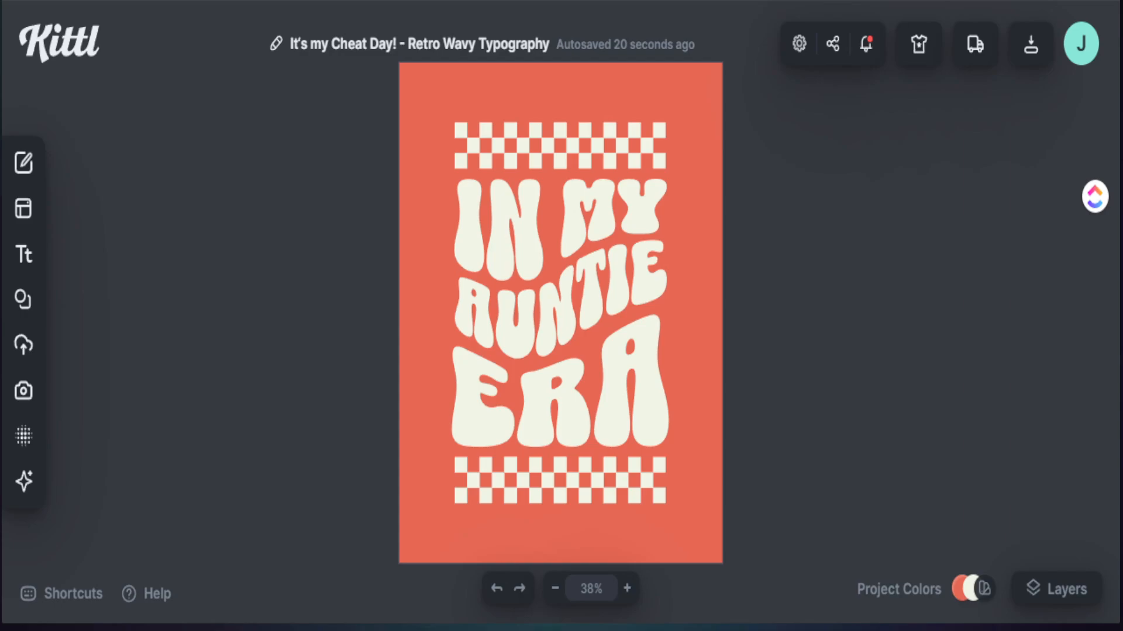
Step: Try "FIRST GRADE" as the middle text line and undo the change
double_click(529, 316)
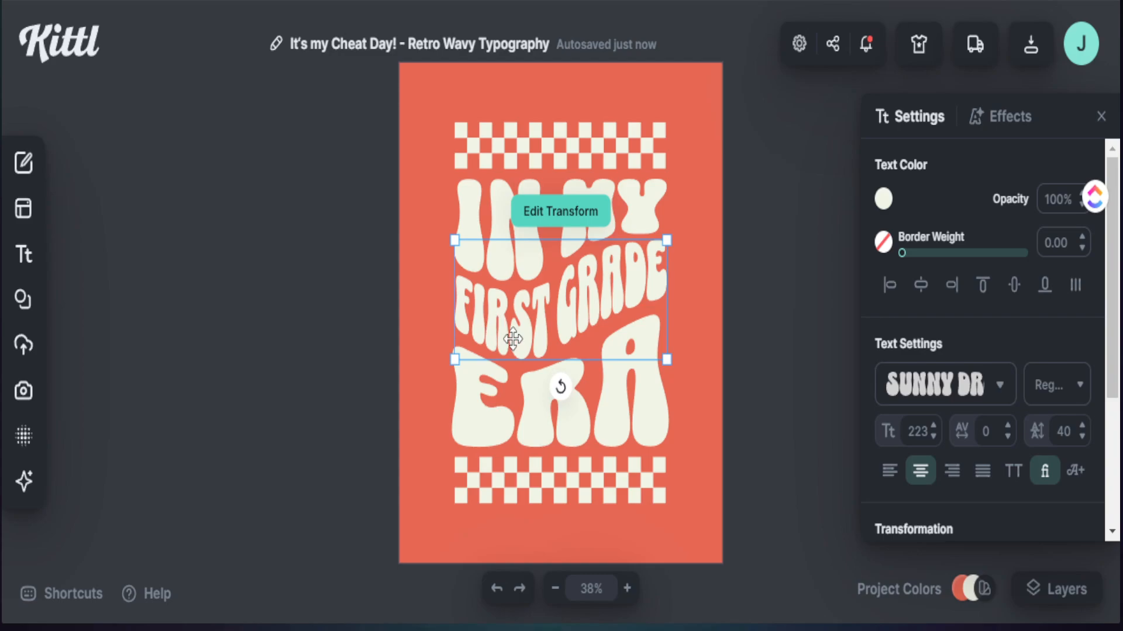
click(496, 588)
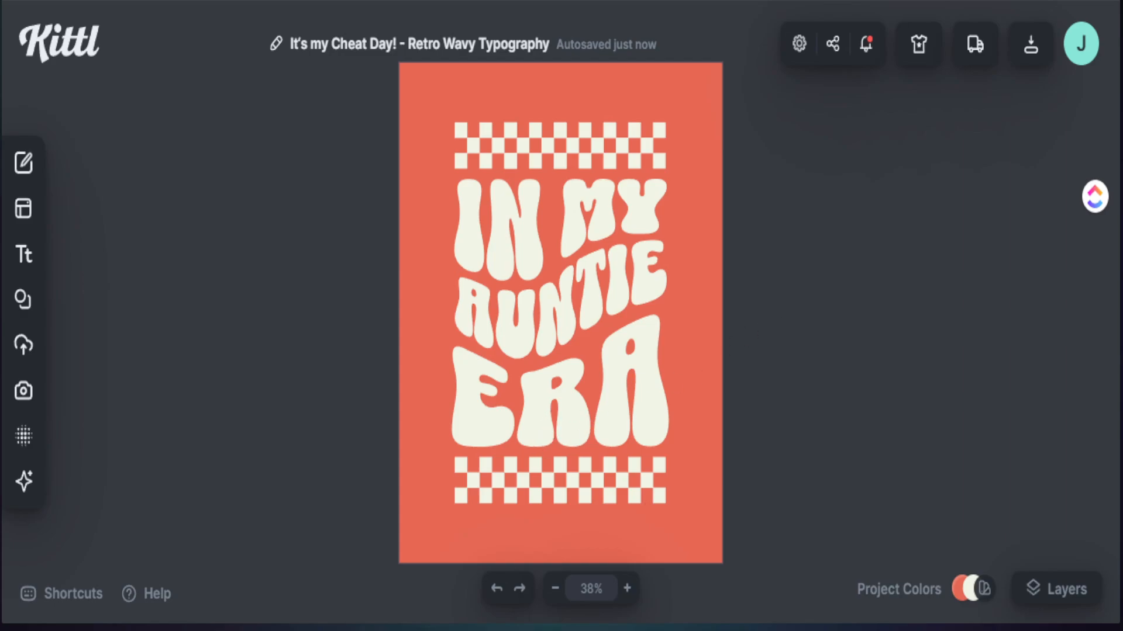
Step: Delete the checkered strip above the "IN MY" line
click(527, 146)
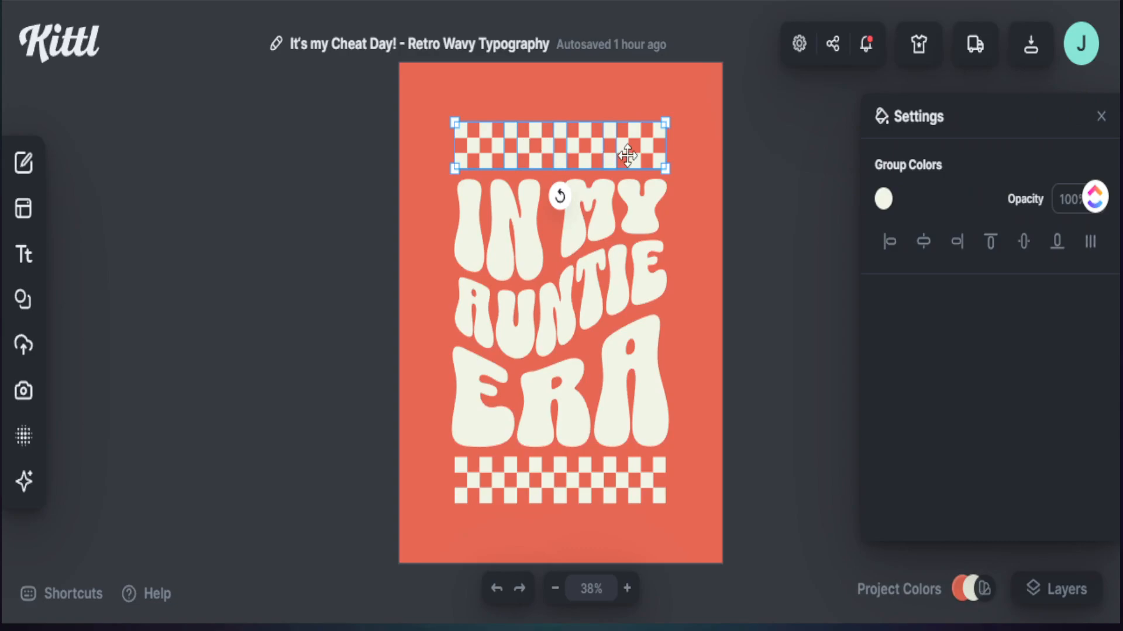
click(715, 174)
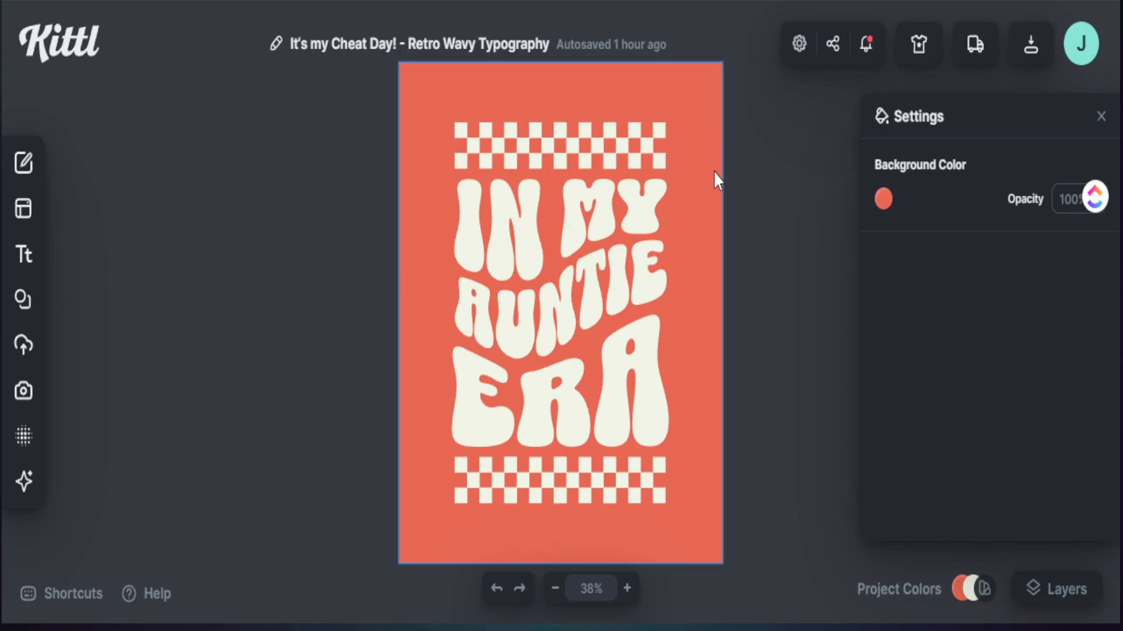
click(461, 140)
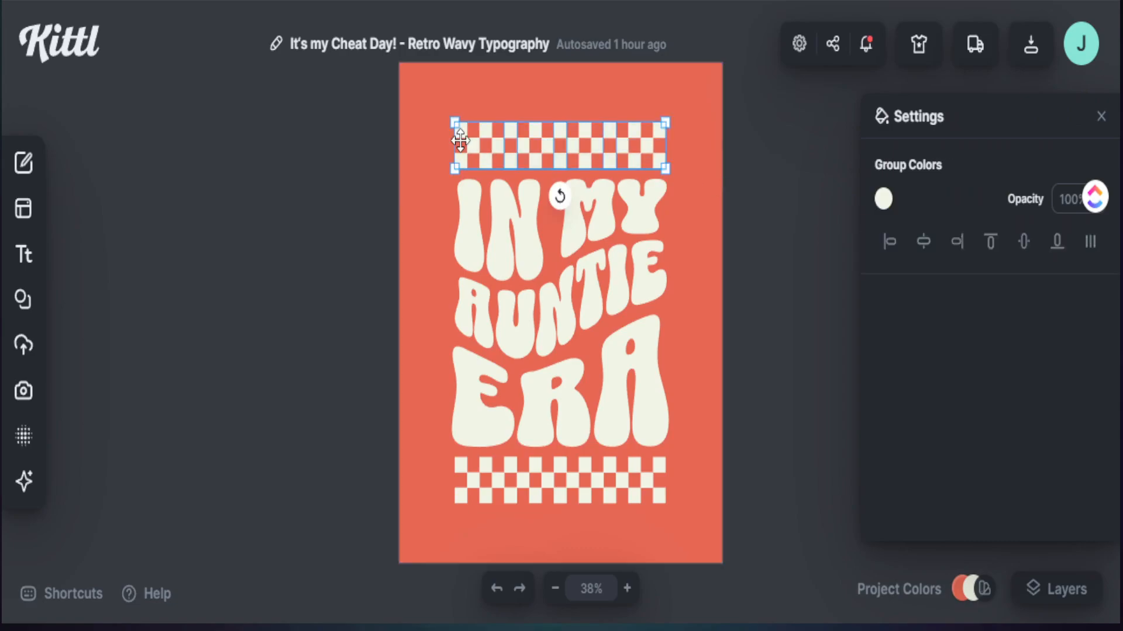
right_click(500, 143)
click(518, 231)
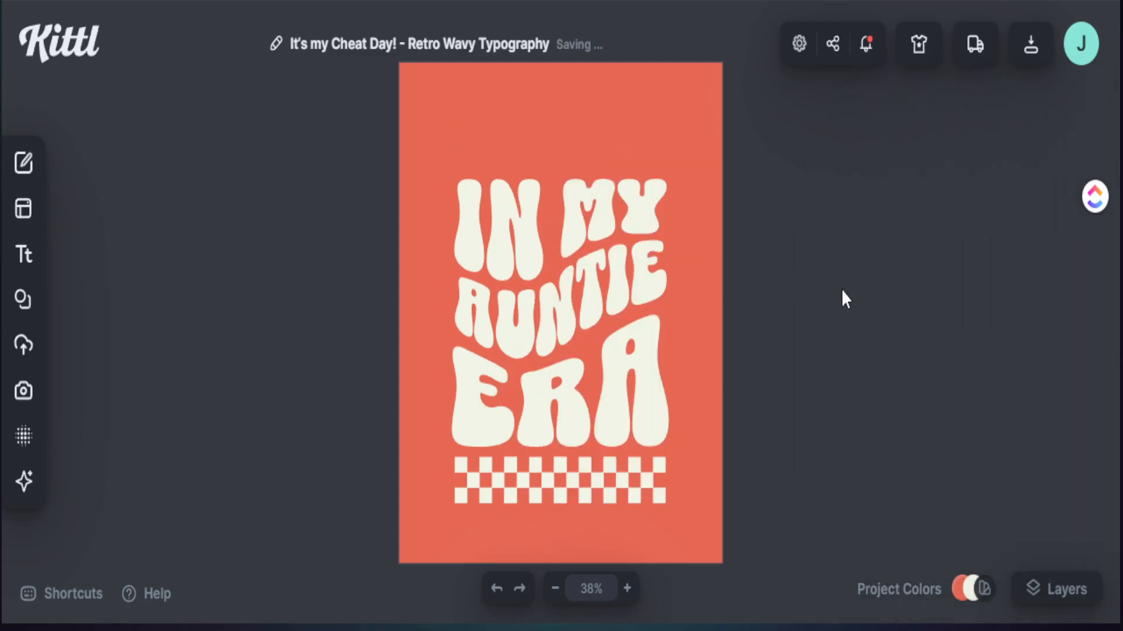
Step: Enlarge the three text lines together and reposition them centrally above the remaining checkered strip
click(566, 498)
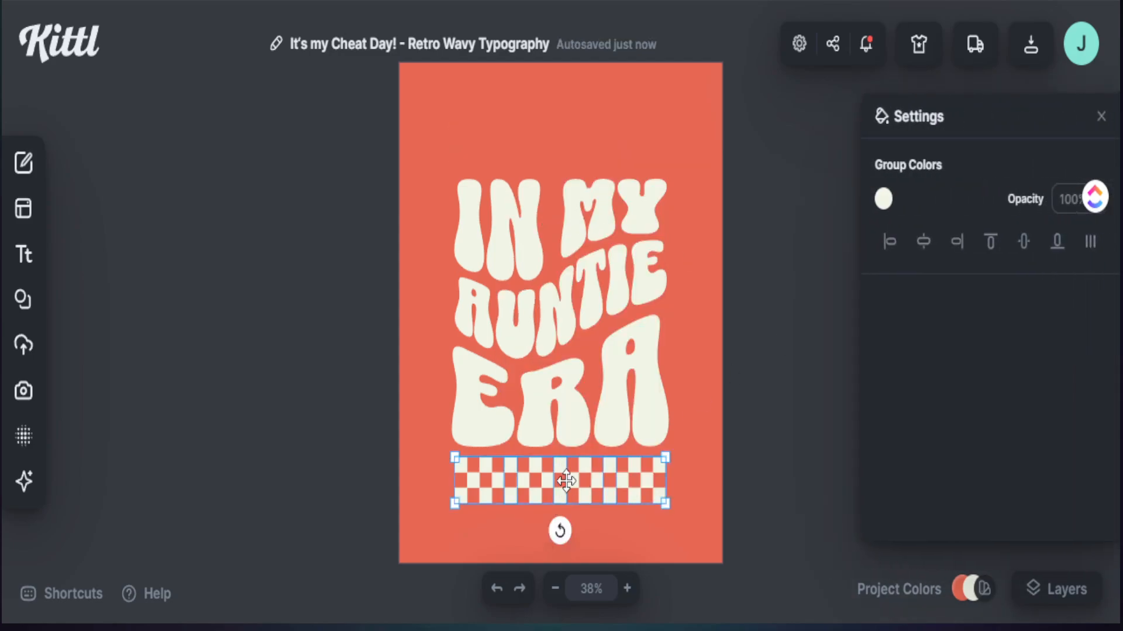
click(770, 390)
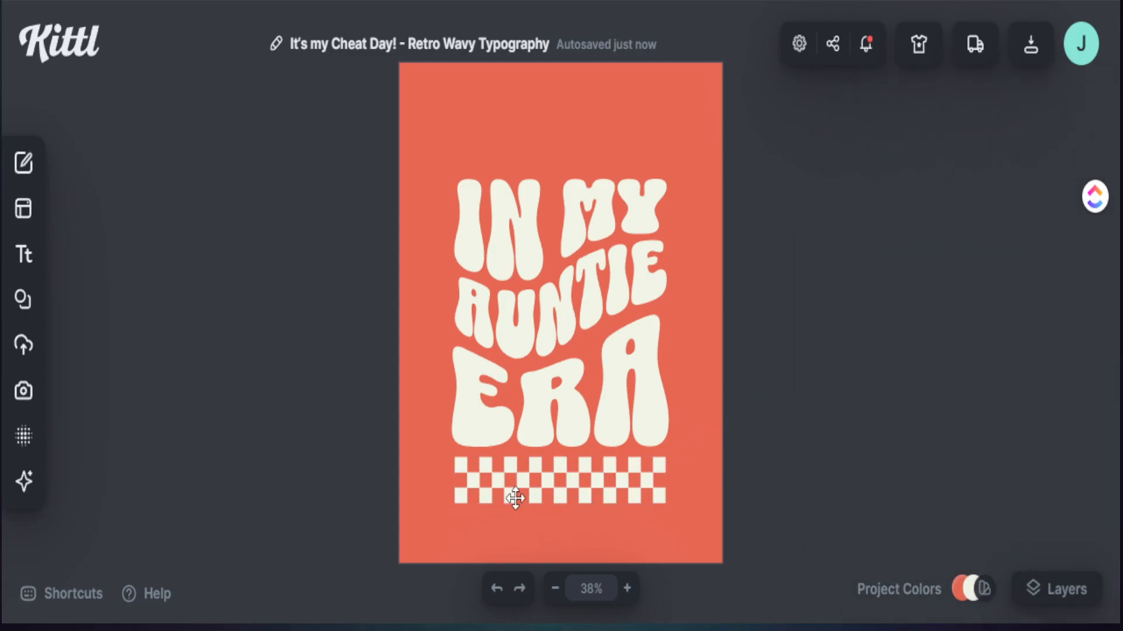
drag(442, 158, 676, 425)
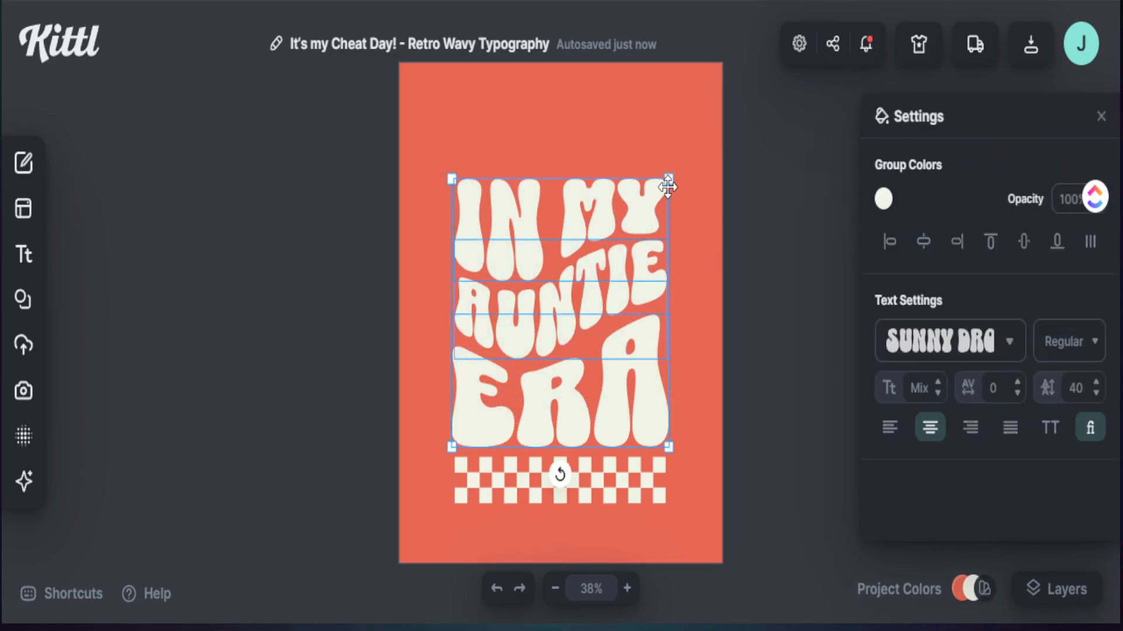
drag(668, 179, 698, 144)
drag(613, 283, 600, 274)
Step: Move the remaining checkered strip up close beneath "ERA" and enlarge it as one group
click(611, 496)
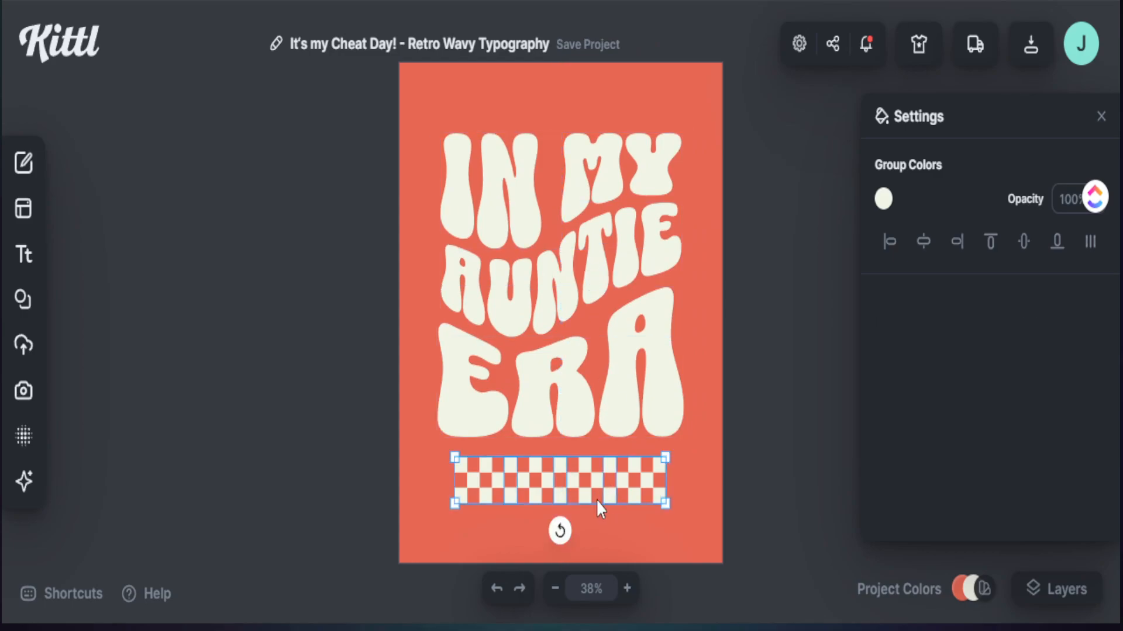
mouse_move(540, 496)
mouse_down()
mouse_move(509, 471)
mouse_move(529, 487)
mouse_up()
double_click(527, 485)
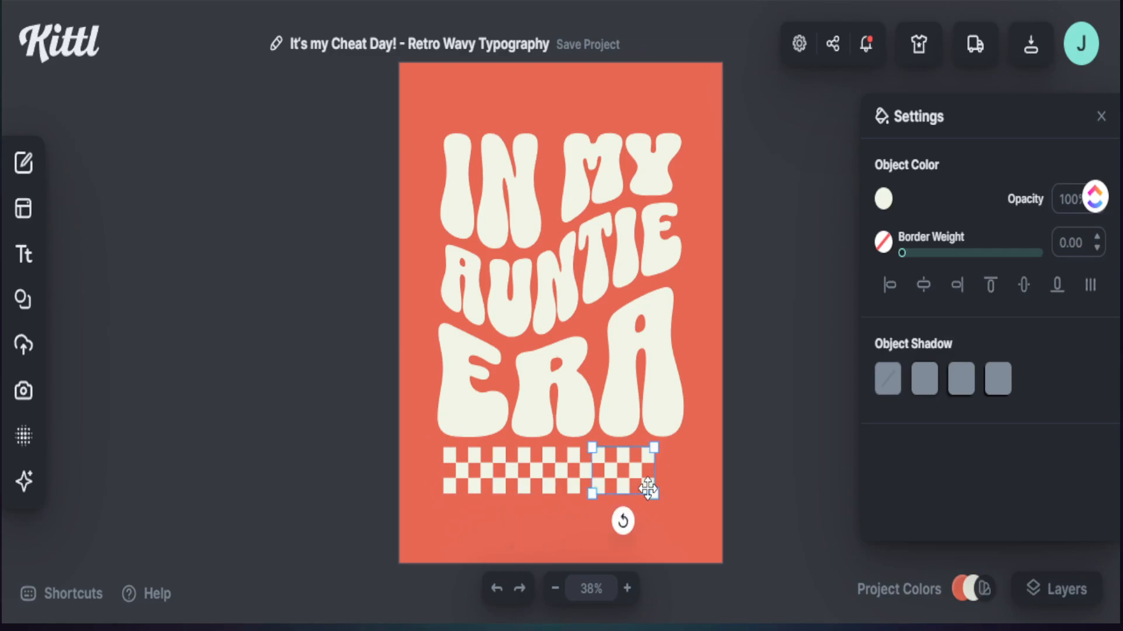
click(690, 503)
click(564, 471)
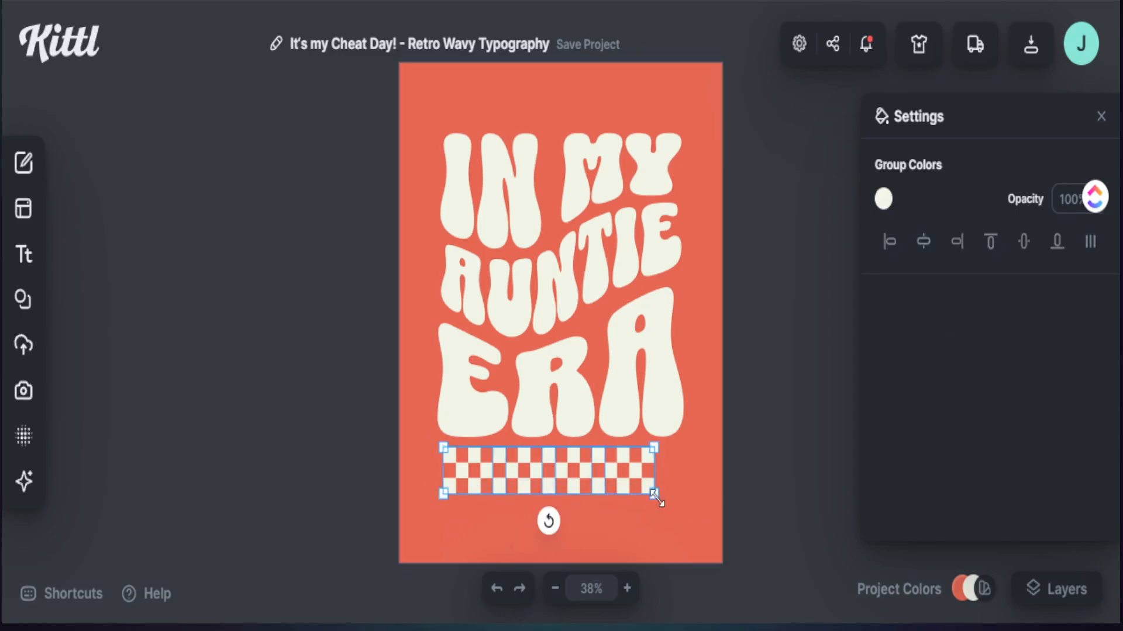
drag(654, 494, 661, 529)
mouse_move(621, 497)
mouse_down()
mouse_move(609, 501)
mouse_move(618, 504)
mouse_up()
click(774, 398)
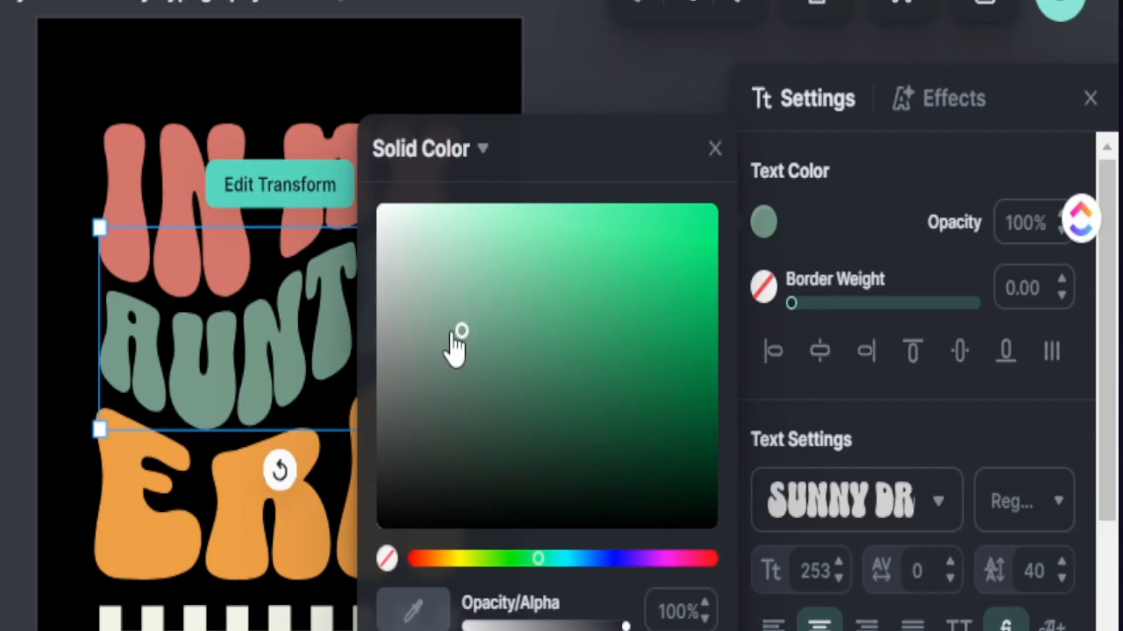
Step: Recolour the "AUNTIE" line to a brighter, more saturated green
mouse_move(460, 330)
mouse_down()
mouse_move(482, 272)
mouse_move(483, 296)
mouse_move(516, 301)
mouse_up()
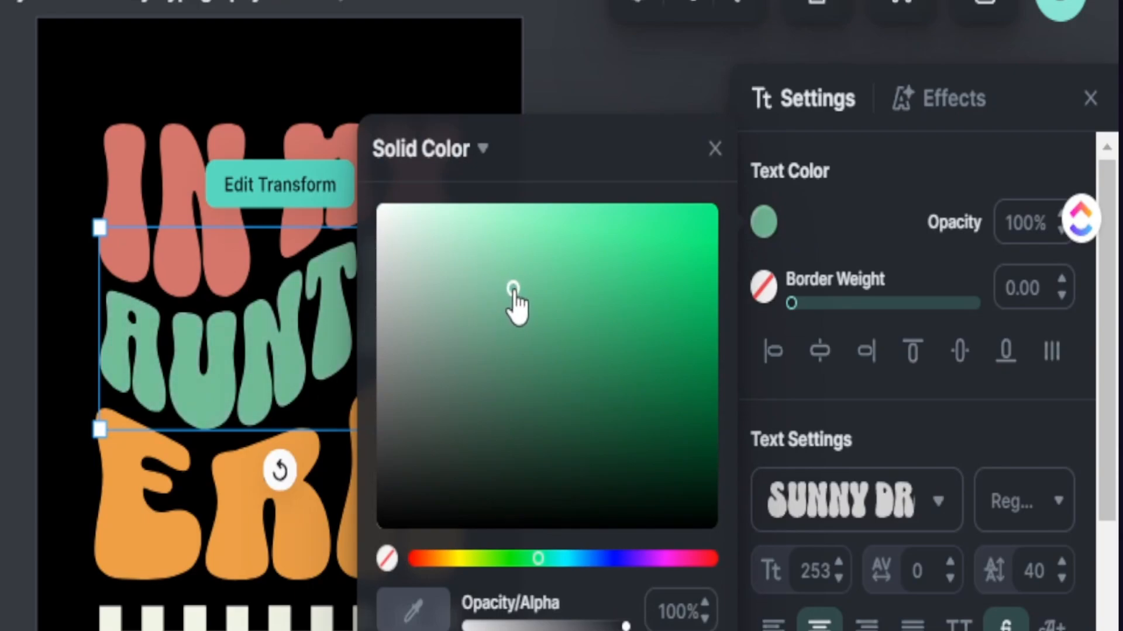
Step: Switch to the clipart website and download the Smiley Face and Retro Flowers Clipart set
click(562, 65)
click(559, 62)
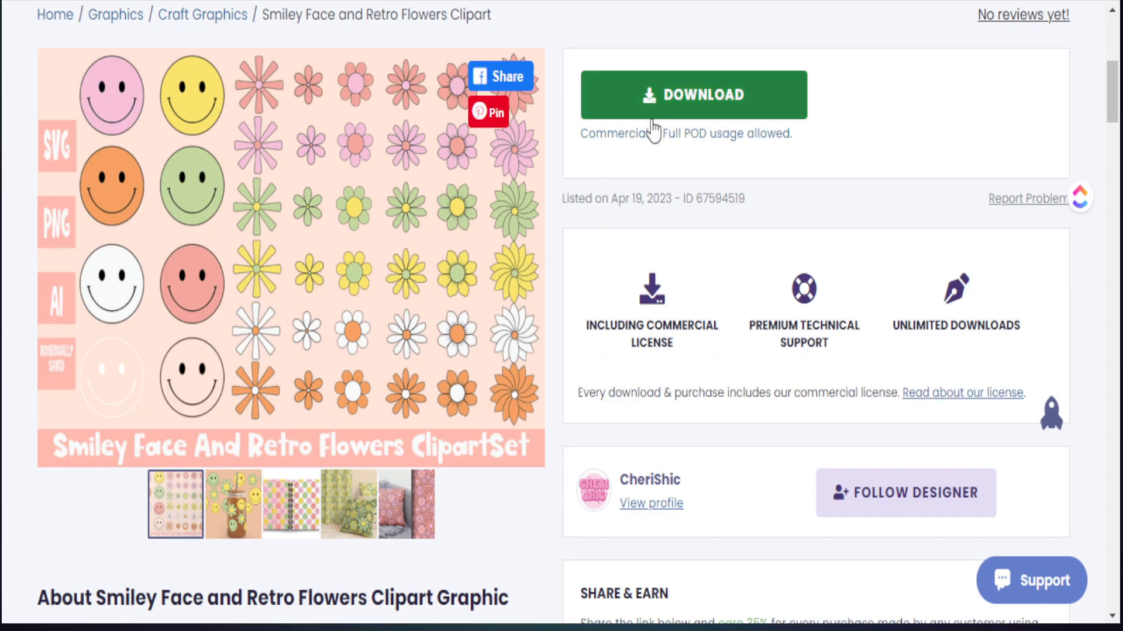
click(669, 112)
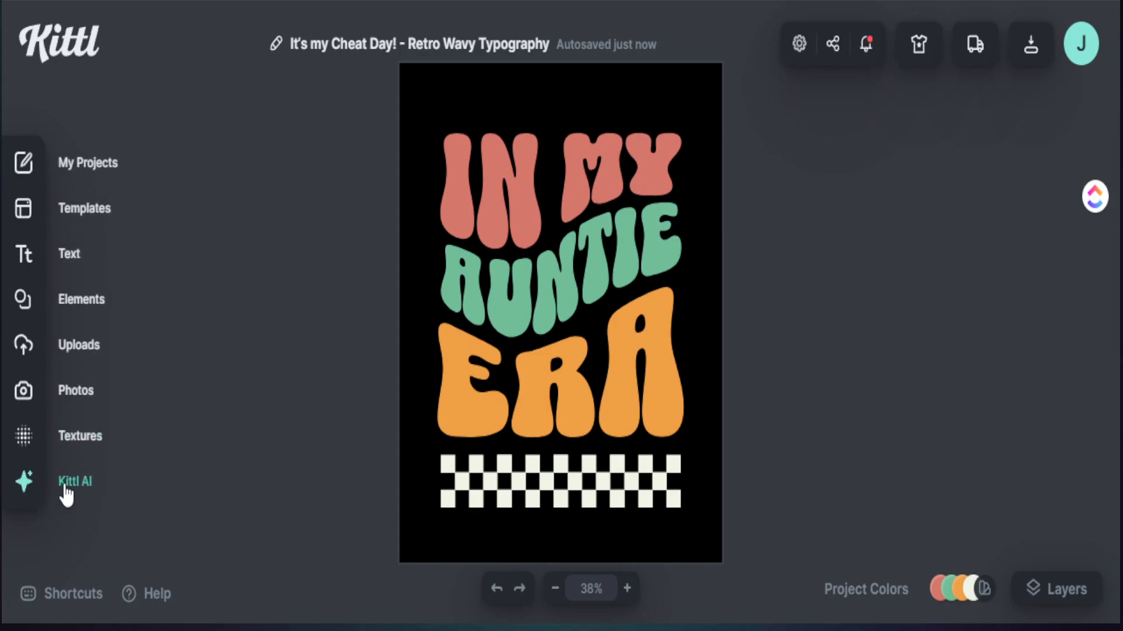
Step: In Kittl, search the elements library for "flowers" and browse the results for a suitable retro flower
click(28, 307)
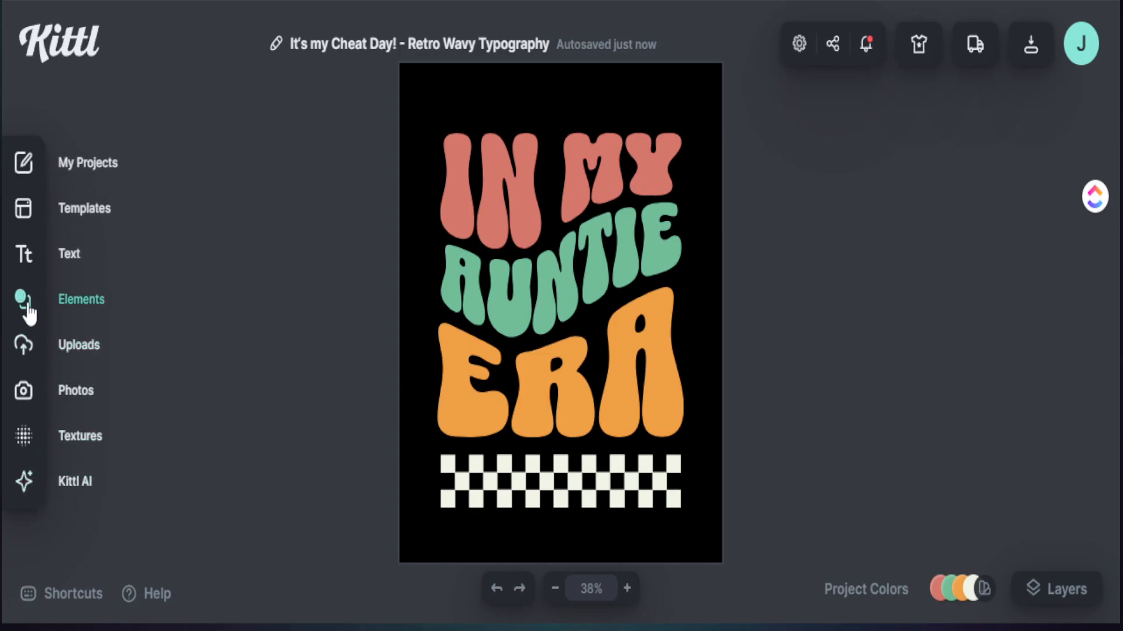
click(143, 164)
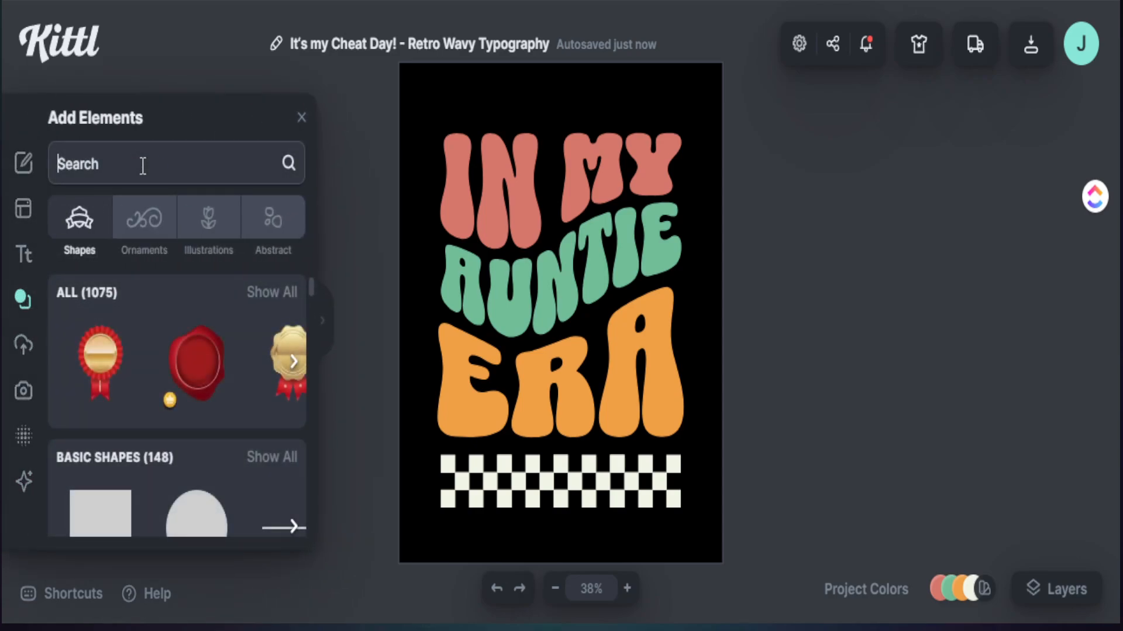
text(RETRP)
key(BackSpace)
key(BackSpace)
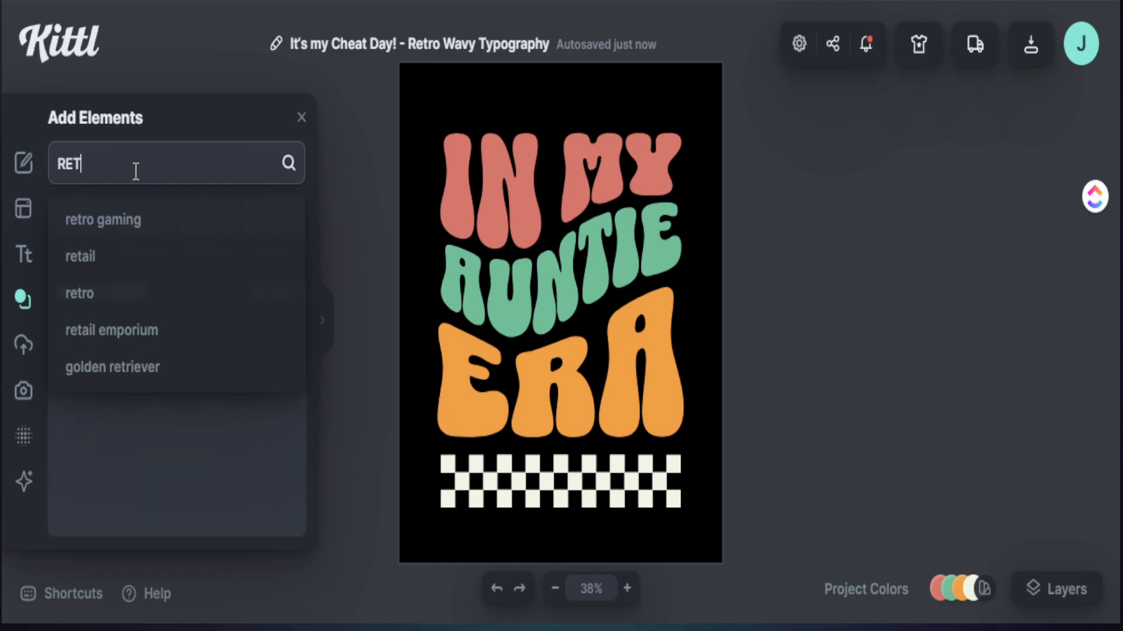
text(RO)
key(Return)
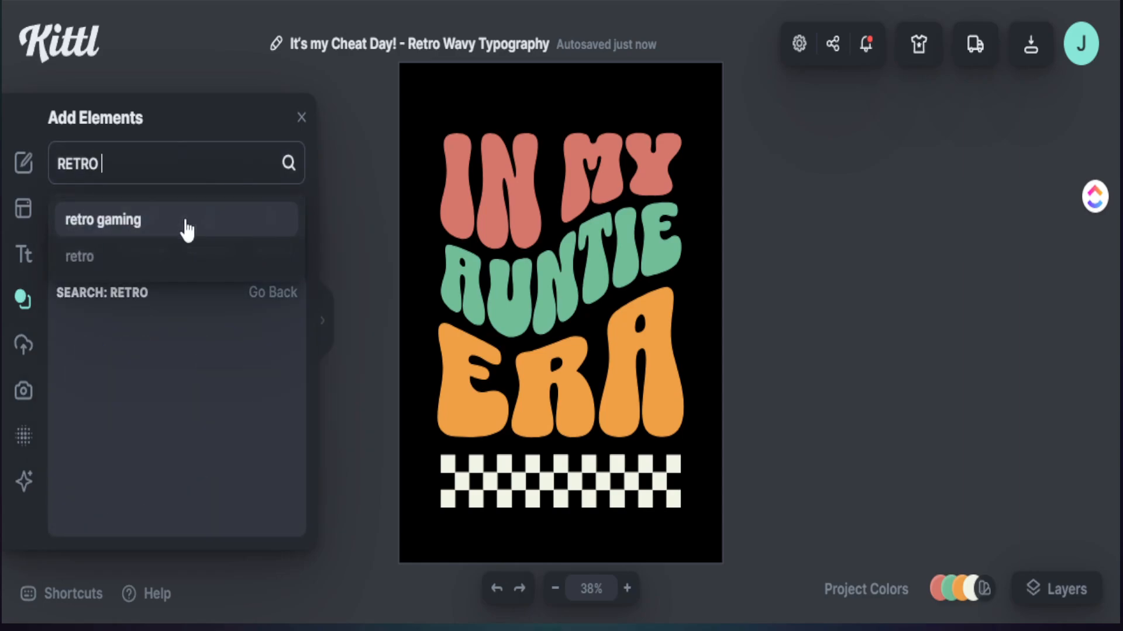
text(FLOWER)
key(Return)
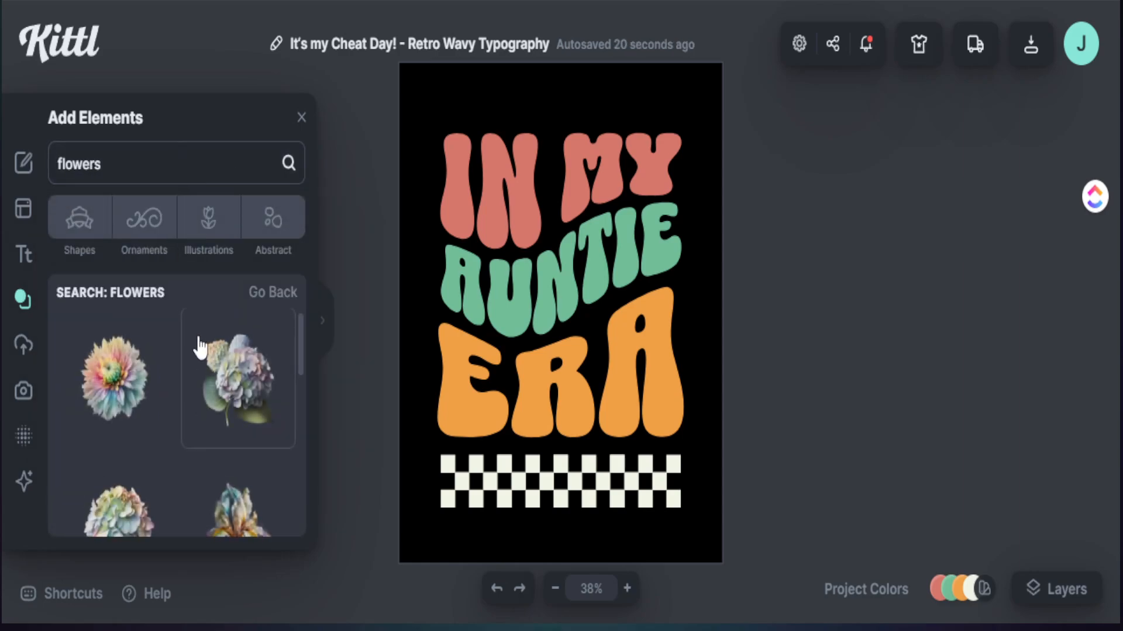
scroll(199, 374, down, 10)
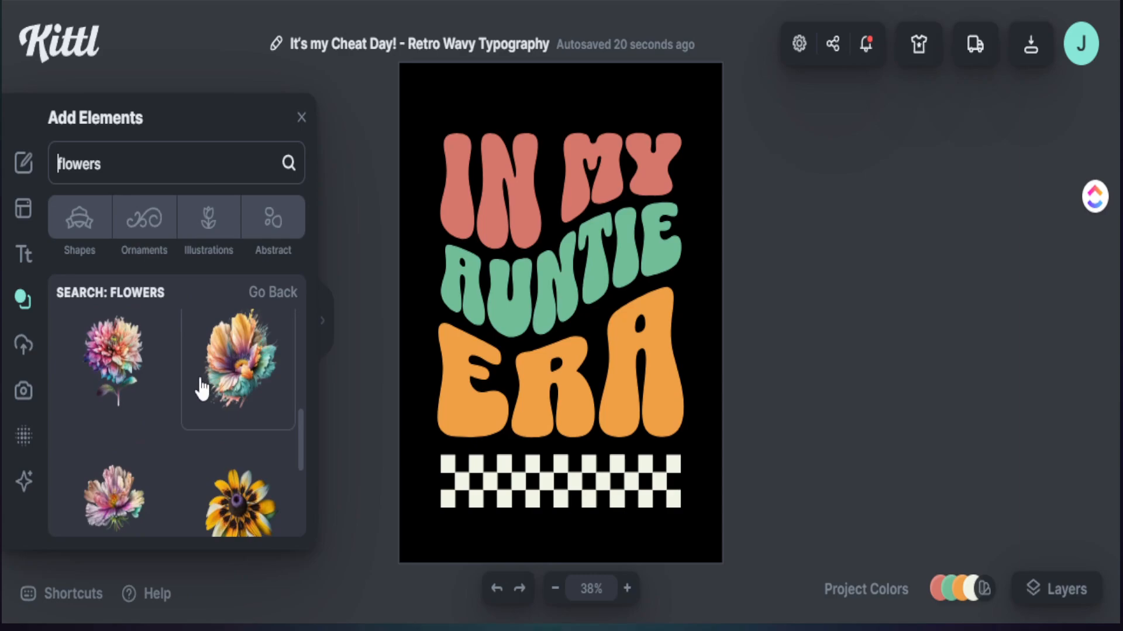
Step: Refine the elements search to "retro flowers" and look through the results
click(57, 167)
text(retro)
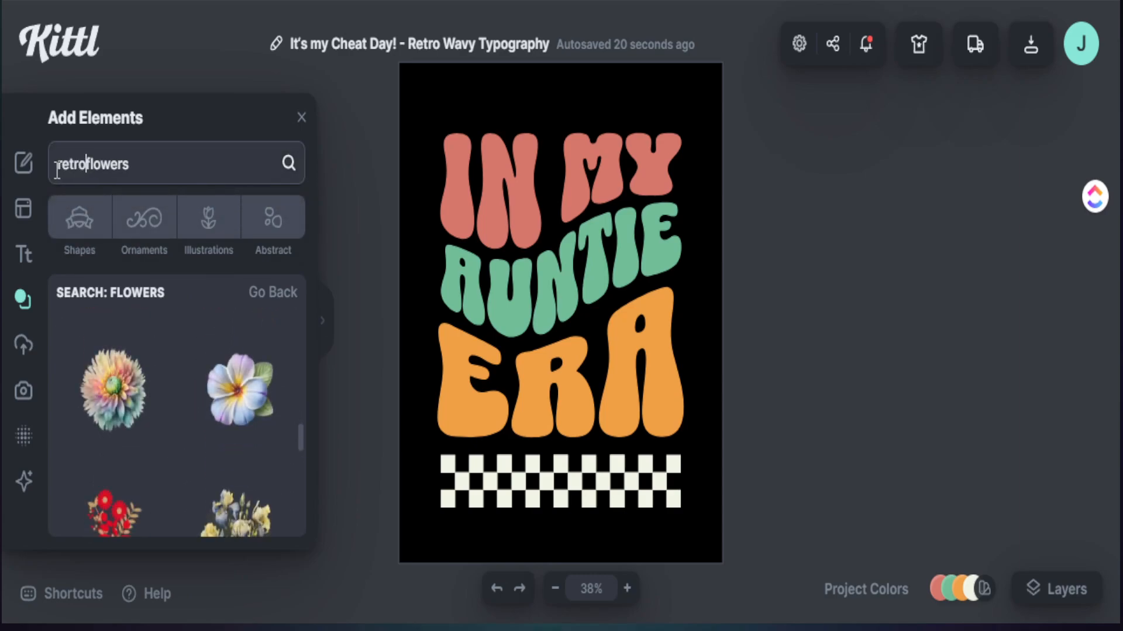
key(Return)
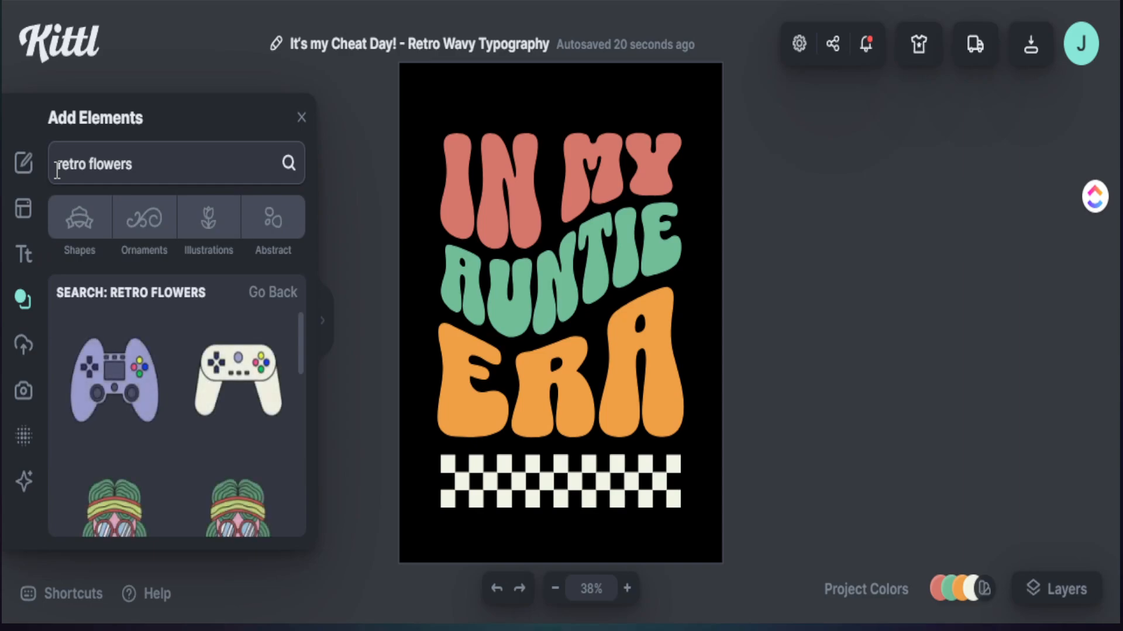
scroll(291, 400, down, 3)
scroll(208, 406, down, 10)
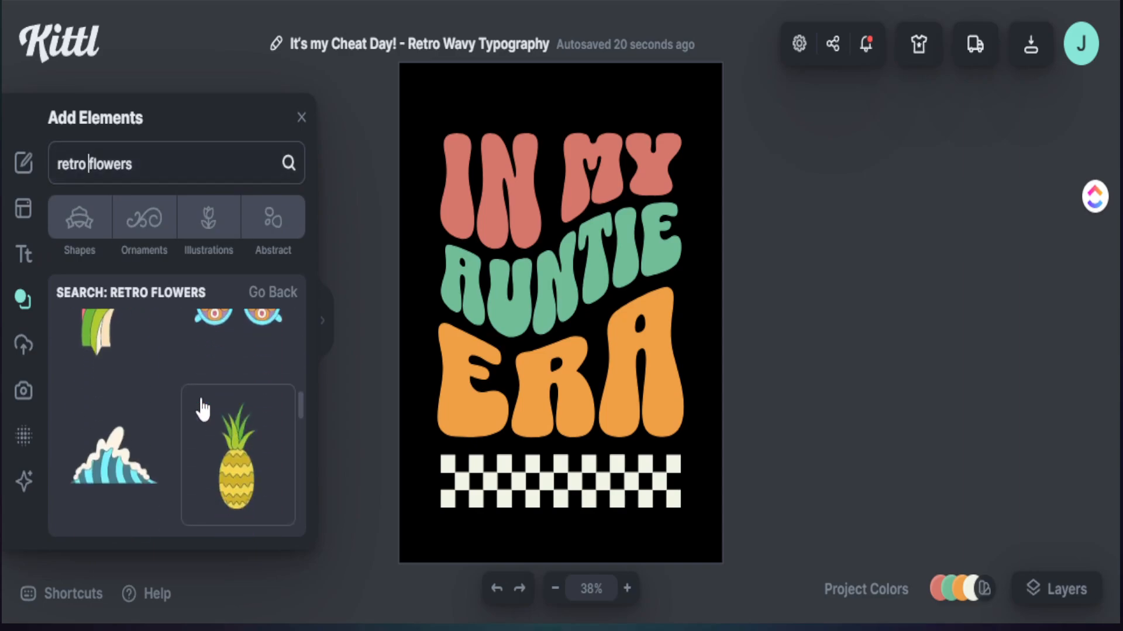
scroll(202, 413, down, 5)
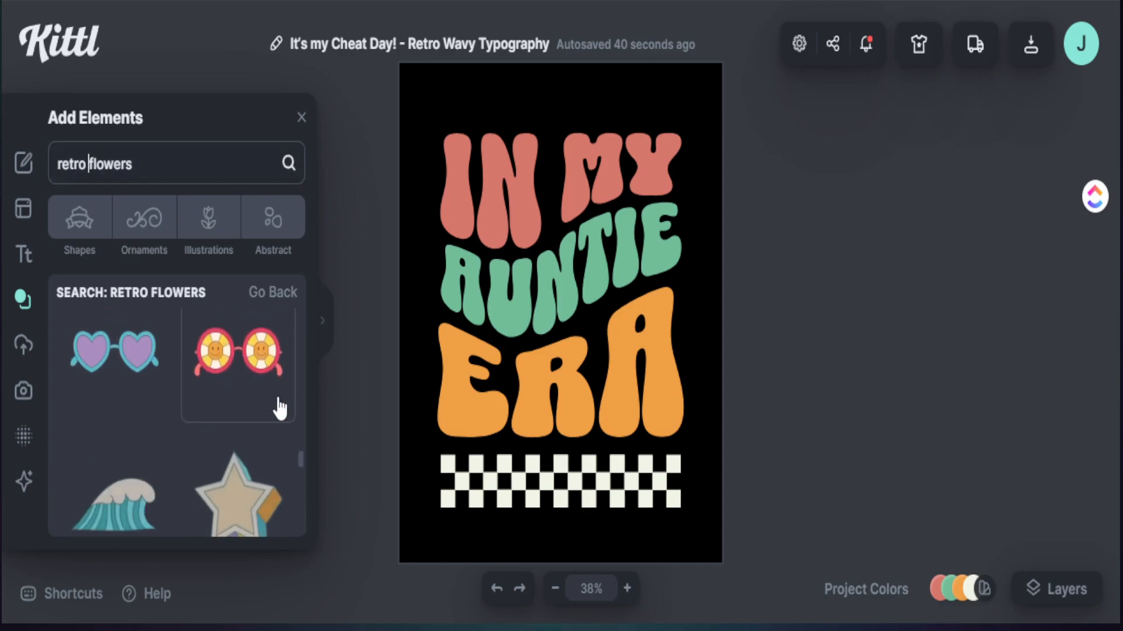
Step: Open the Kittl AI image generator and go to its image description prompt
click(24, 482)
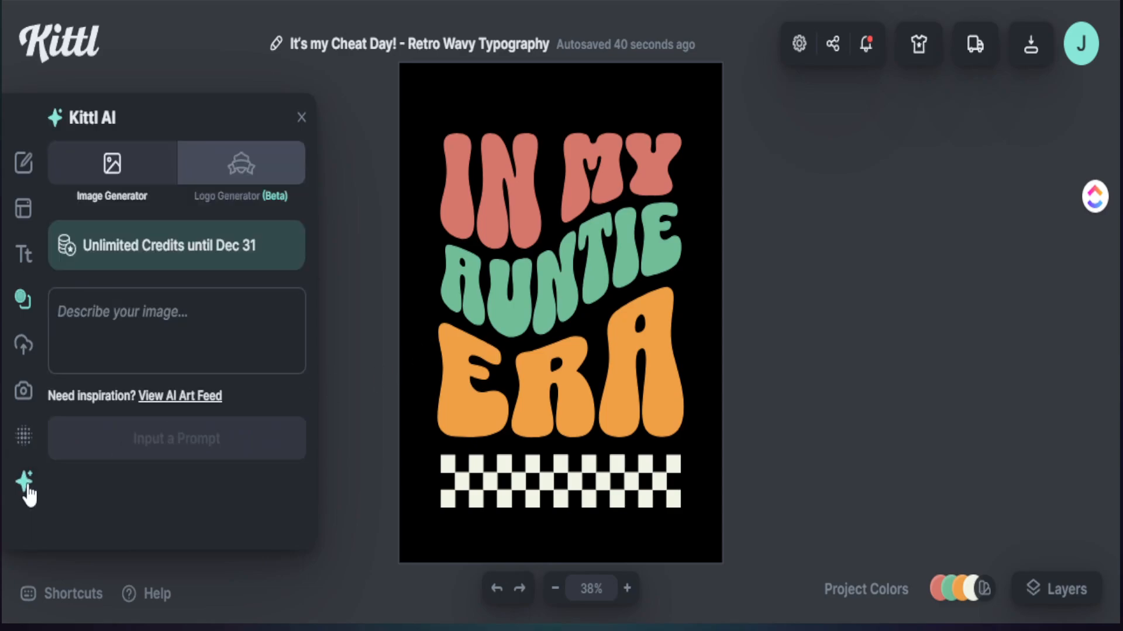
click(119, 319)
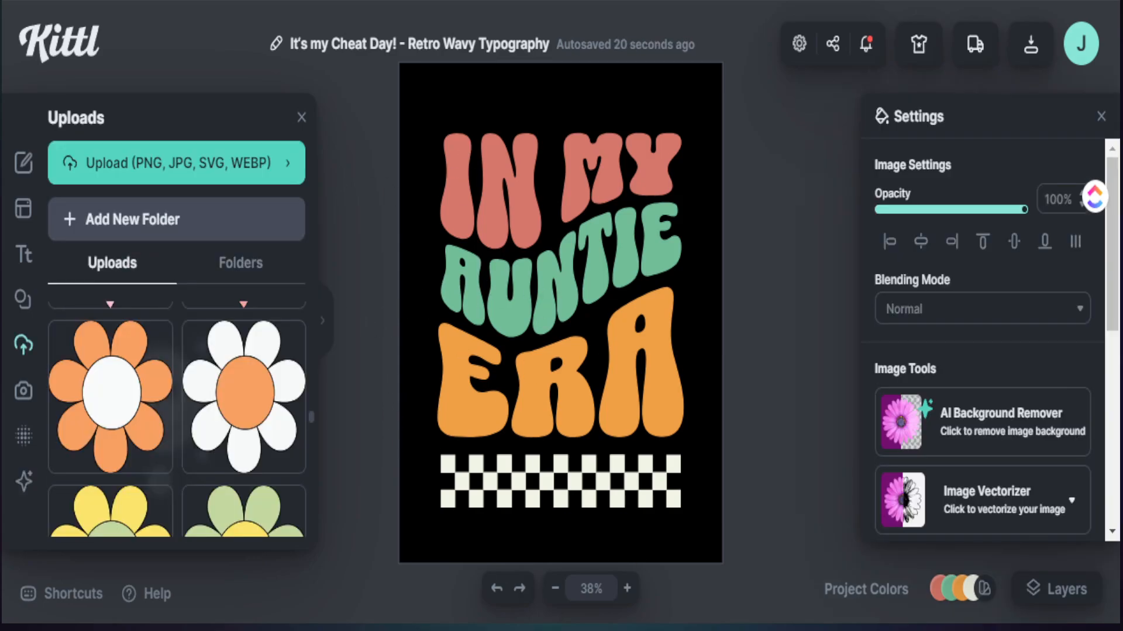
Step: Place the uploaded orange daisy with the white centre over the beginning of the "IN MY" line
scroll(177, 419, down, 3)
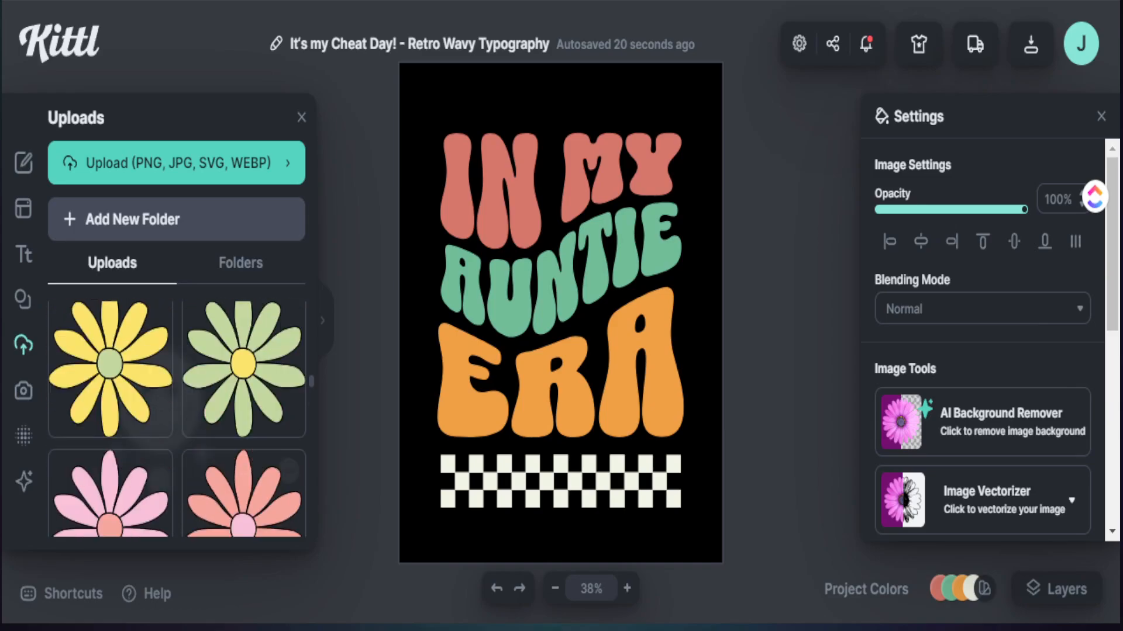
scroll(178, 419, down, 10)
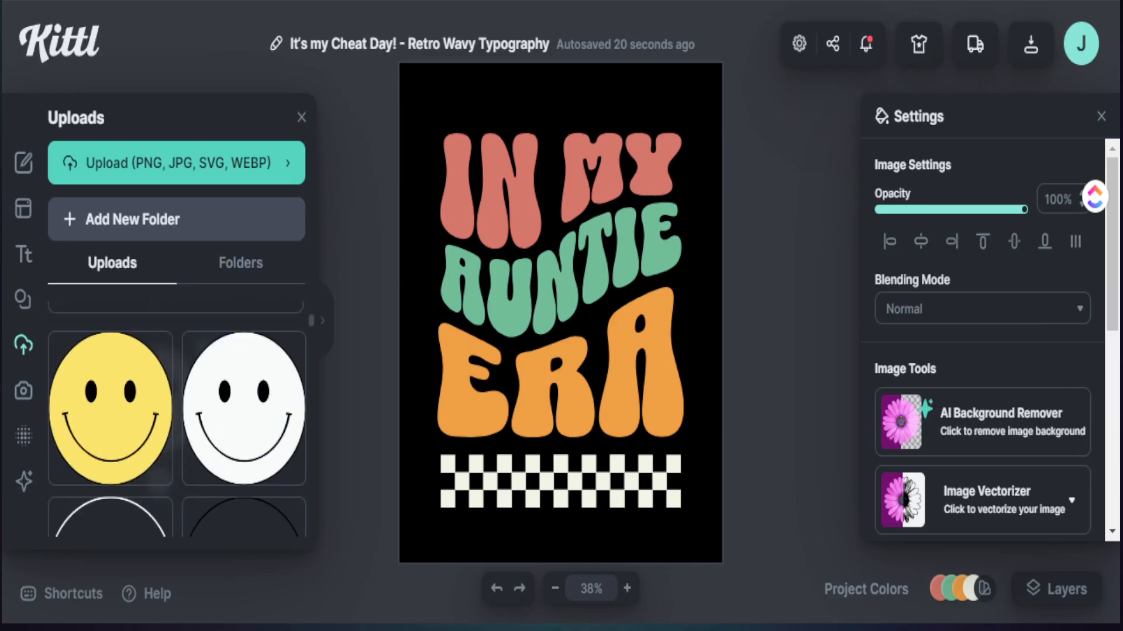
scroll(177, 419, down, 3)
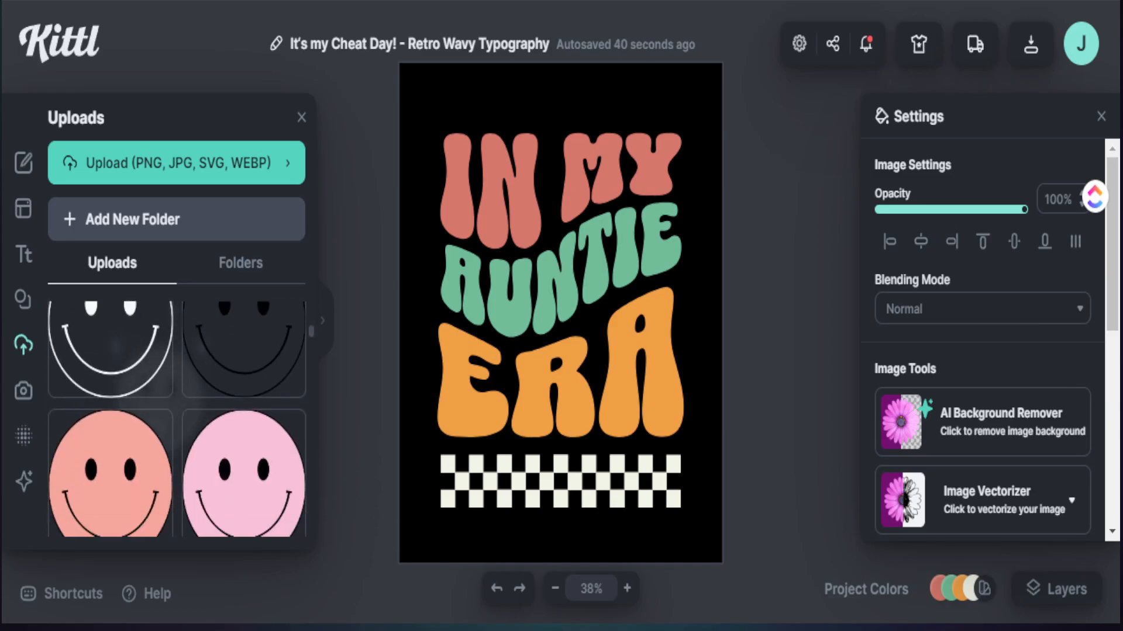
scroll(178, 420, down, 8)
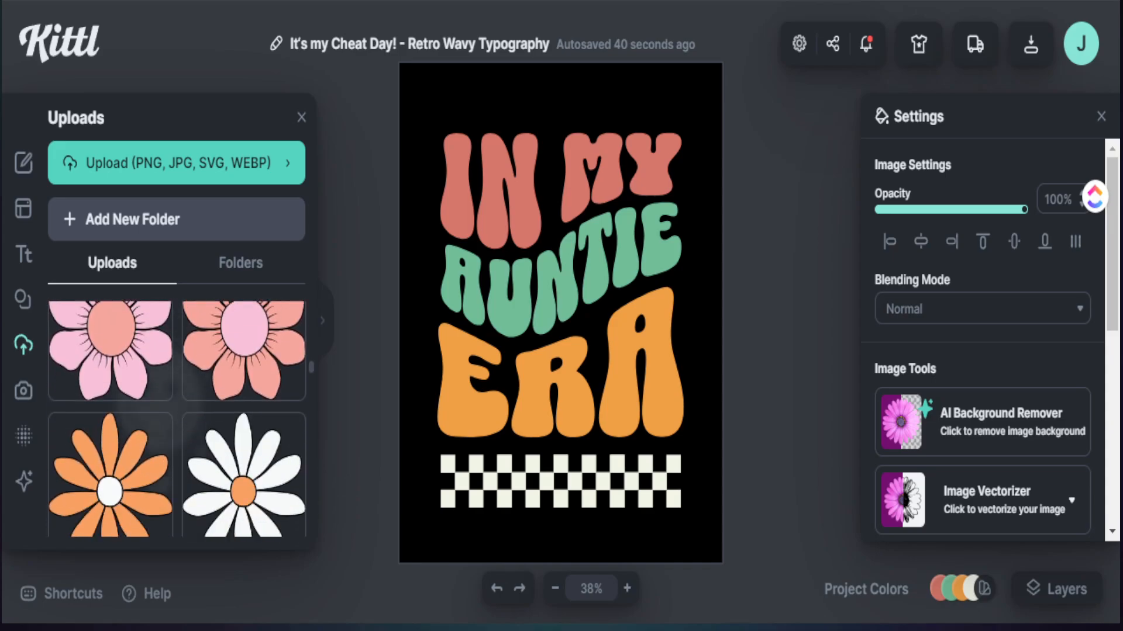
scroll(116, 410, down, 8)
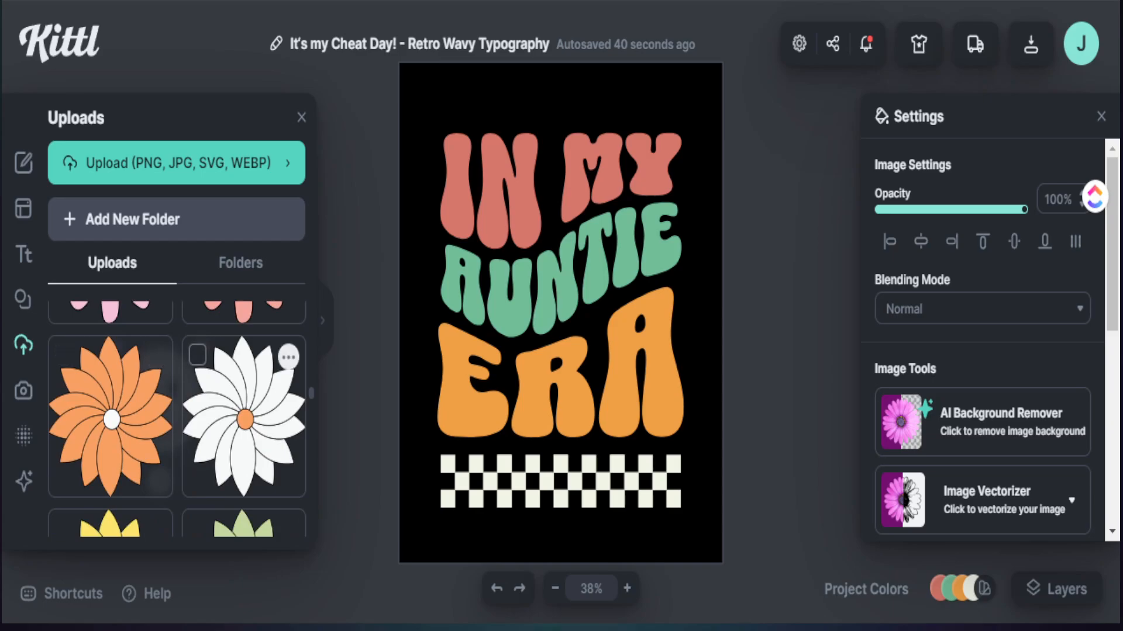
scroll(242, 410, up, 2)
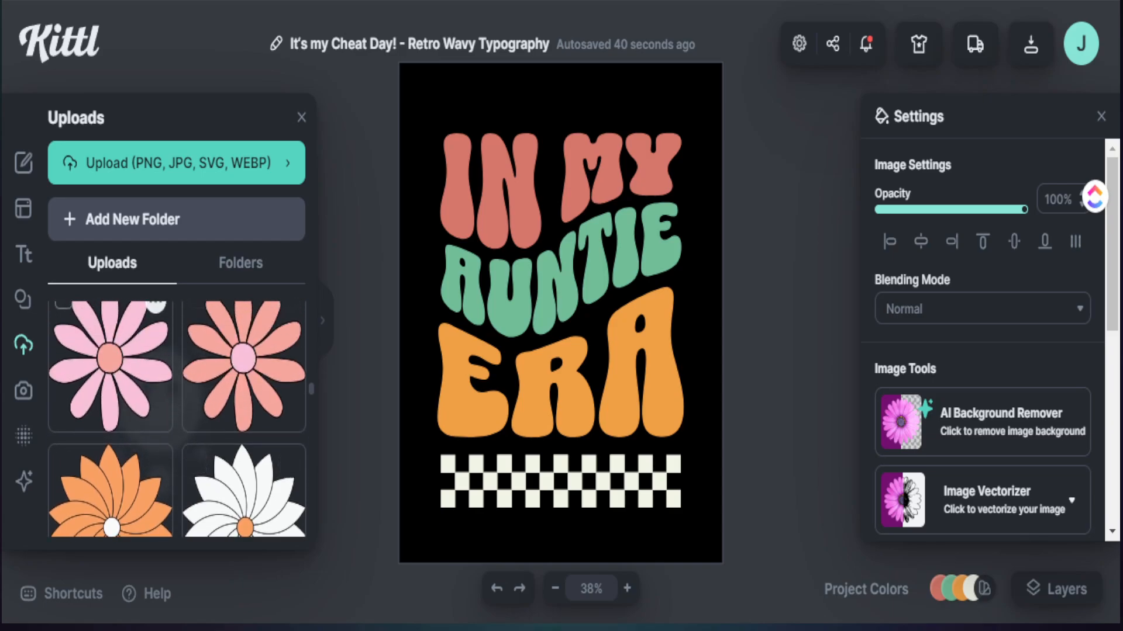
scroll(242, 409, down, 4)
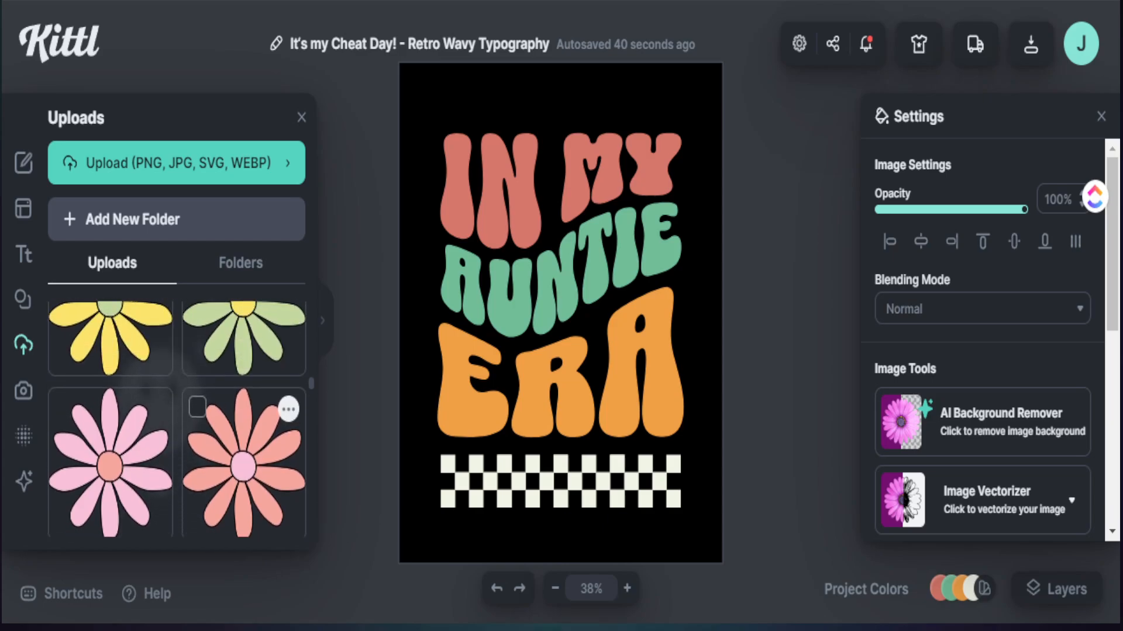
scroll(111, 439, up, 3)
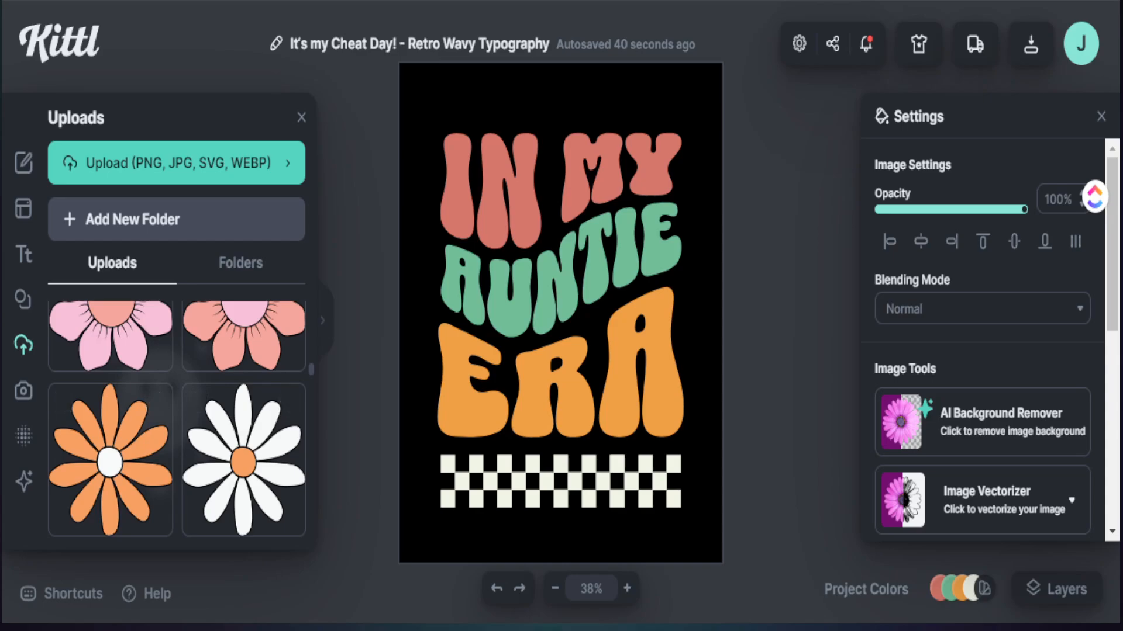
drag(110, 459, 437, 165)
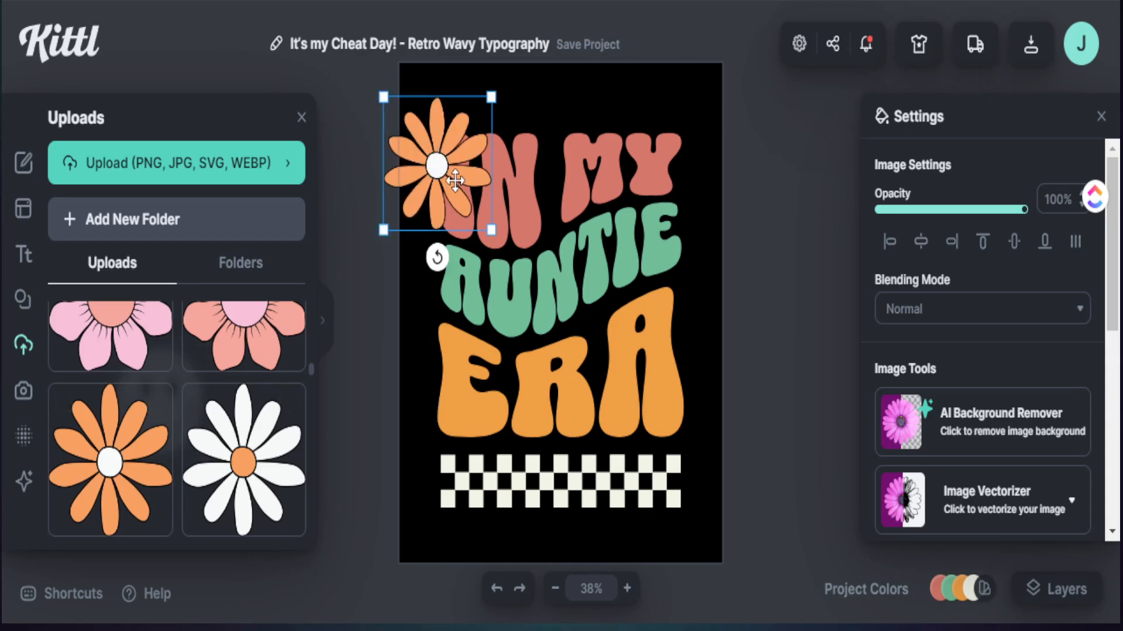
Step: Recolour the "ERA" line with the eyedropper to match the orange petals of the daisy
click(477, 411)
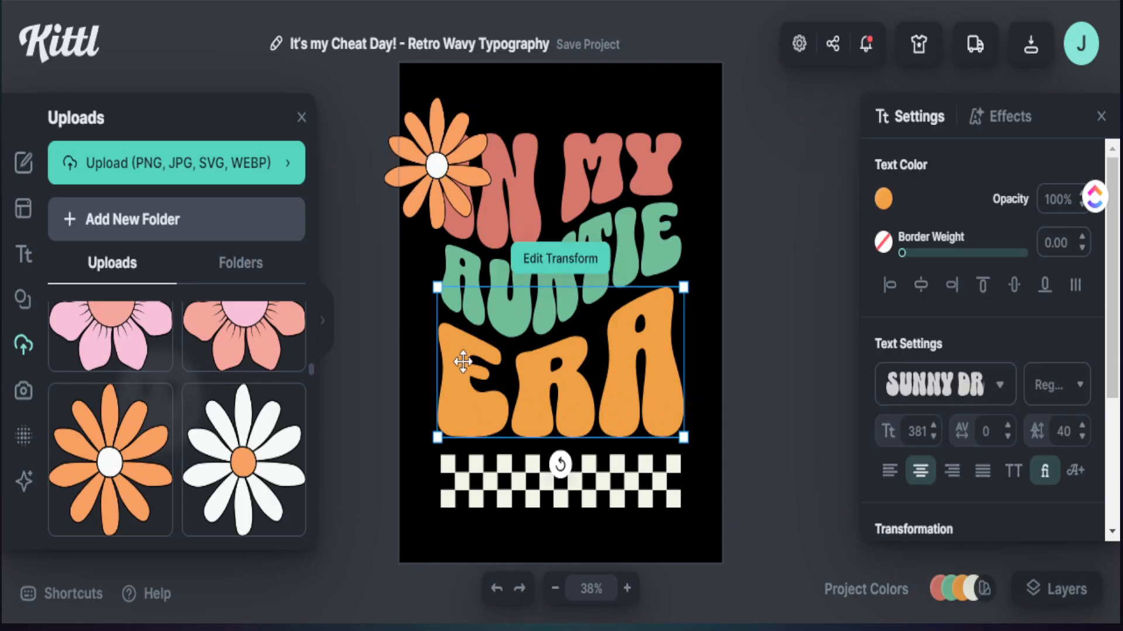
click(448, 203)
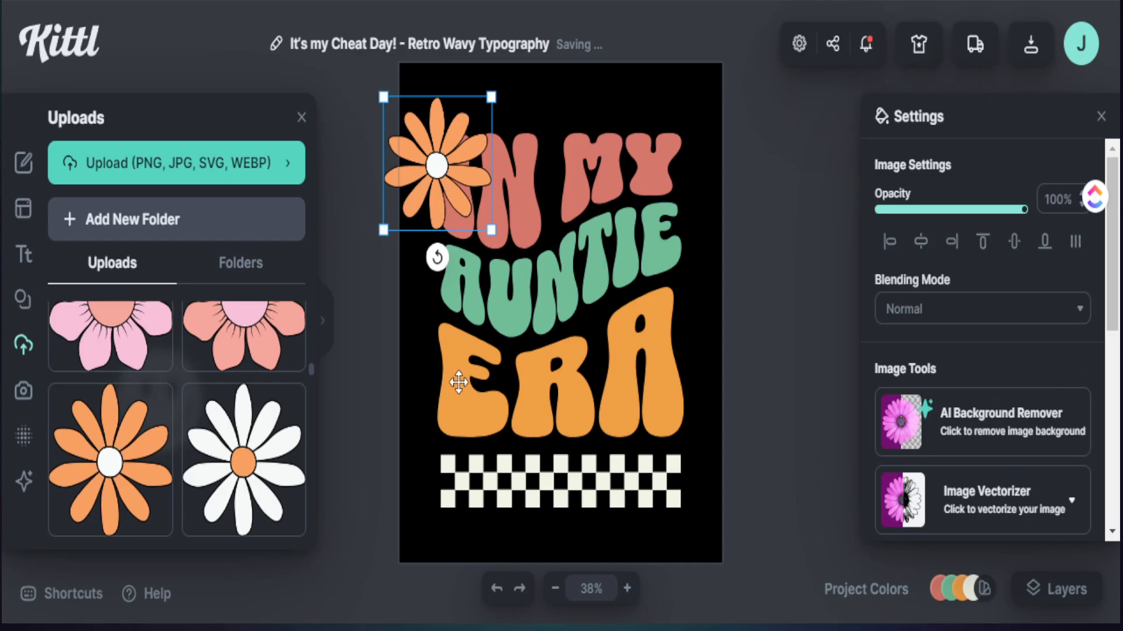
click(464, 403)
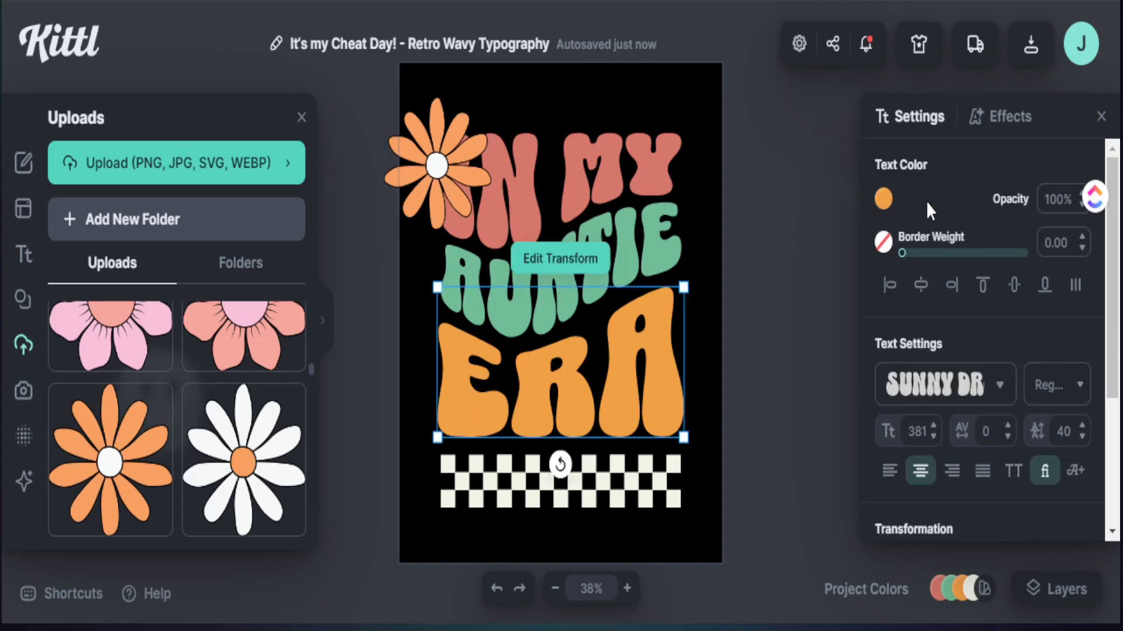
click(884, 200)
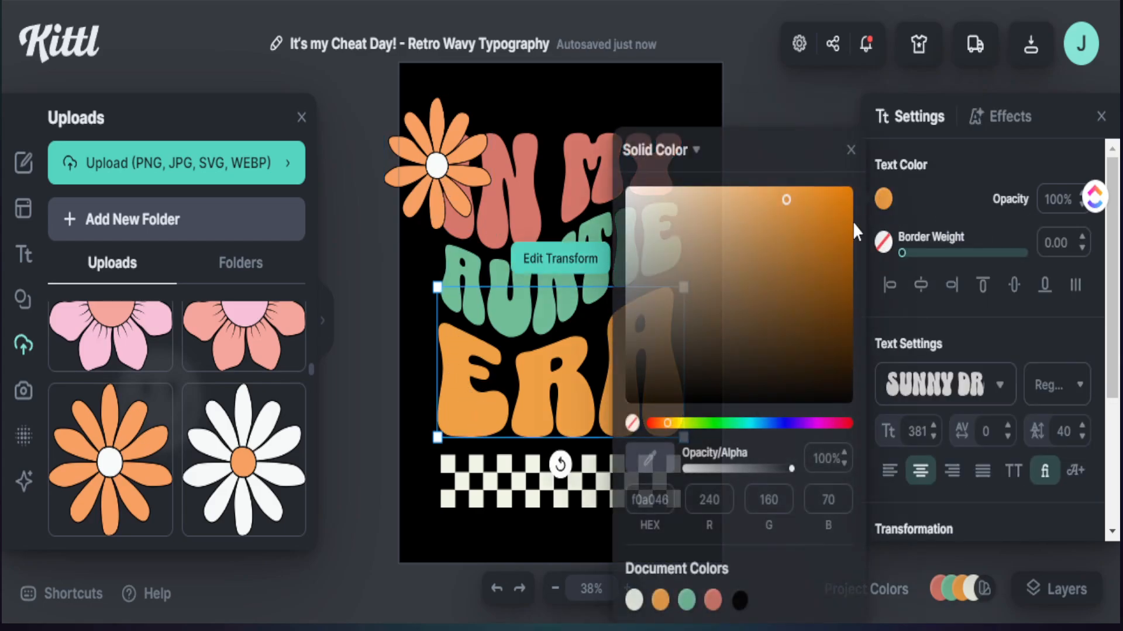
click(654, 461)
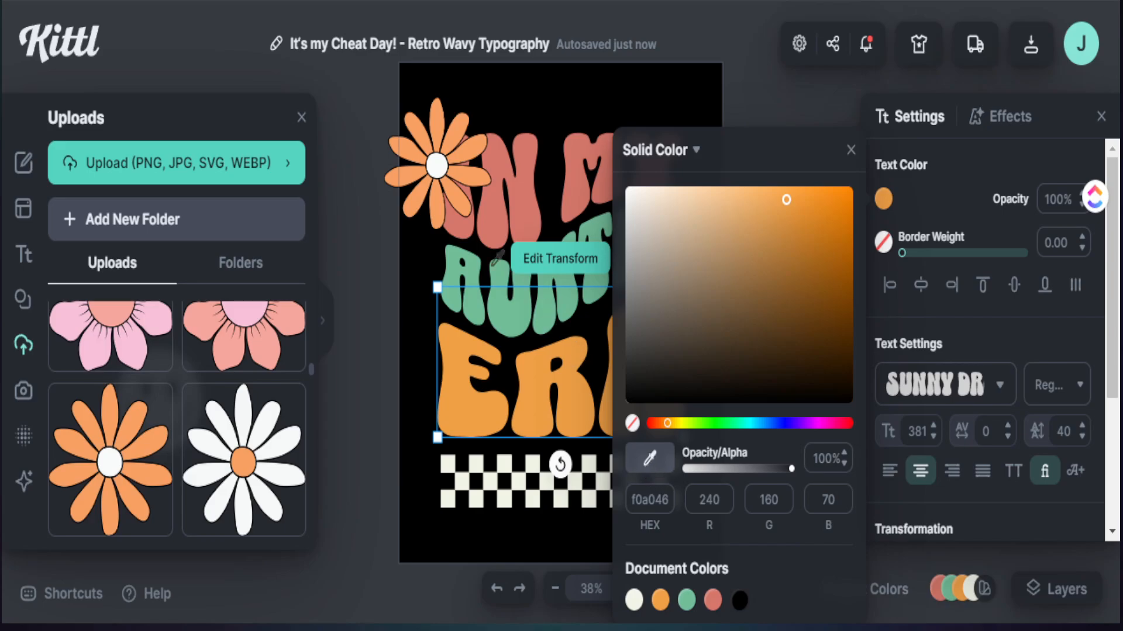
click(442, 188)
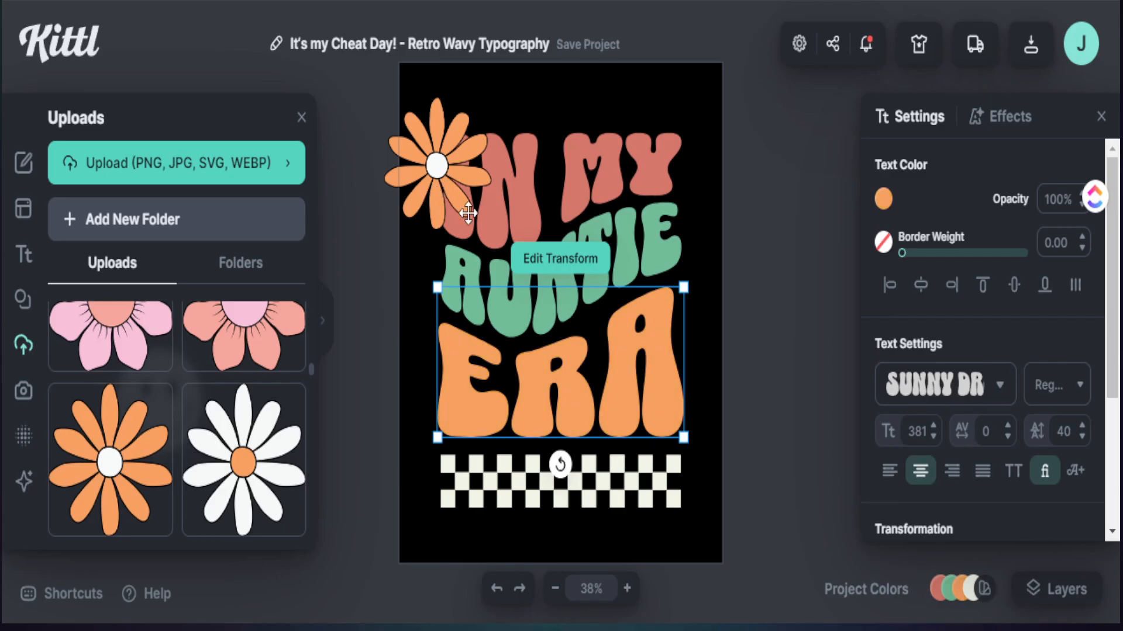
Step: Shrink the orange daisy and position it on the outer edge of the "I" in "IN"
drag(445, 167, 452, 200)
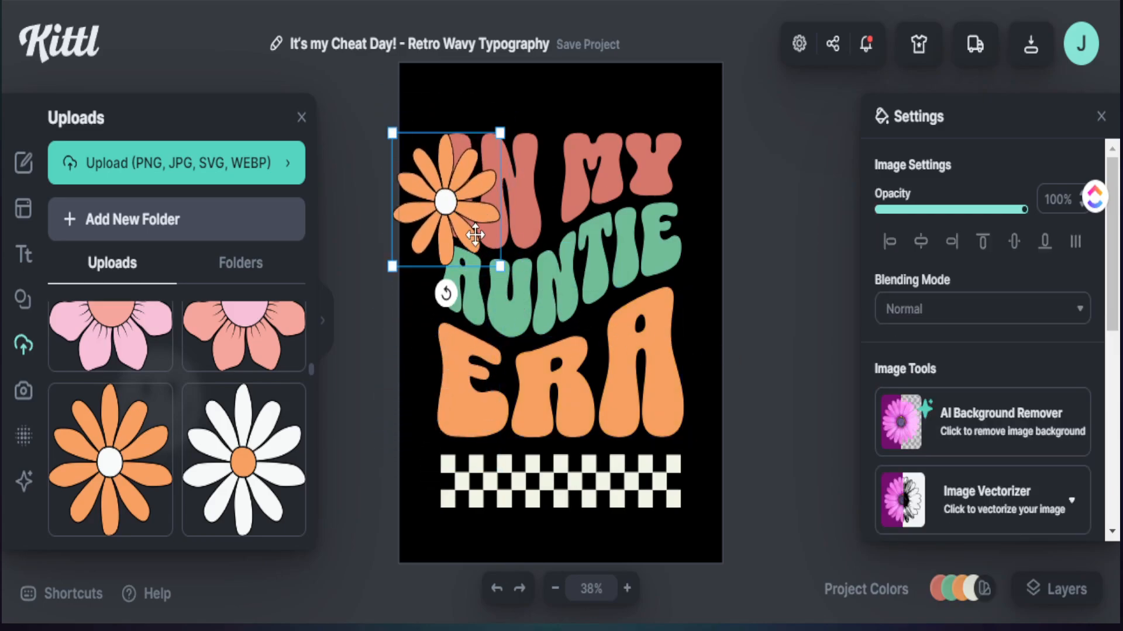
drag(494, 264, 459, 218)
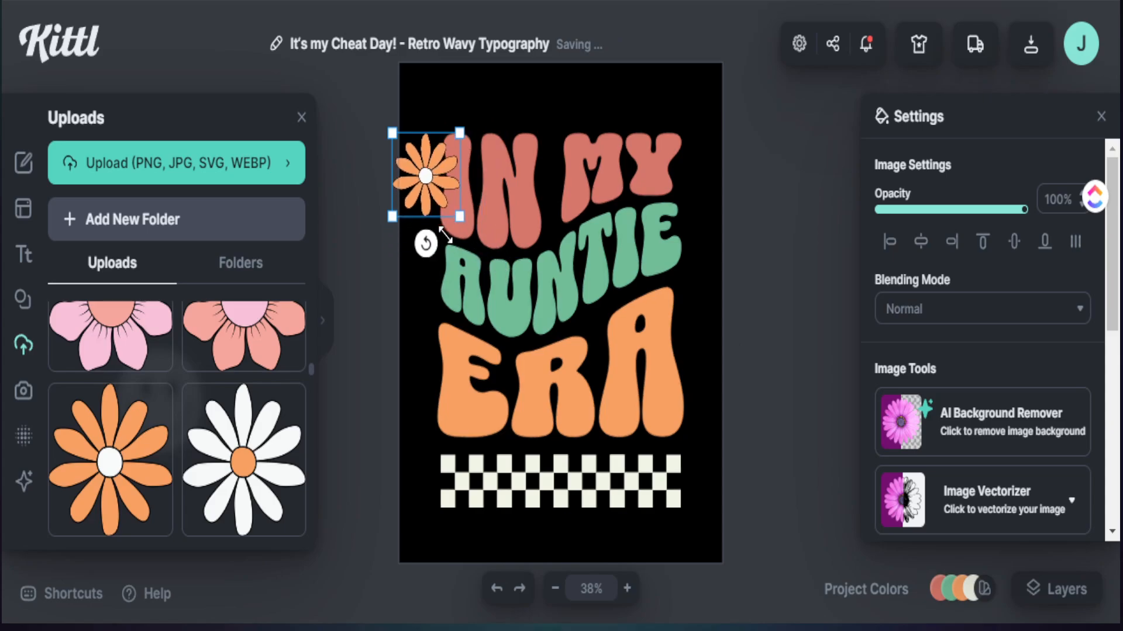
drag(422, 171, 433, 184)
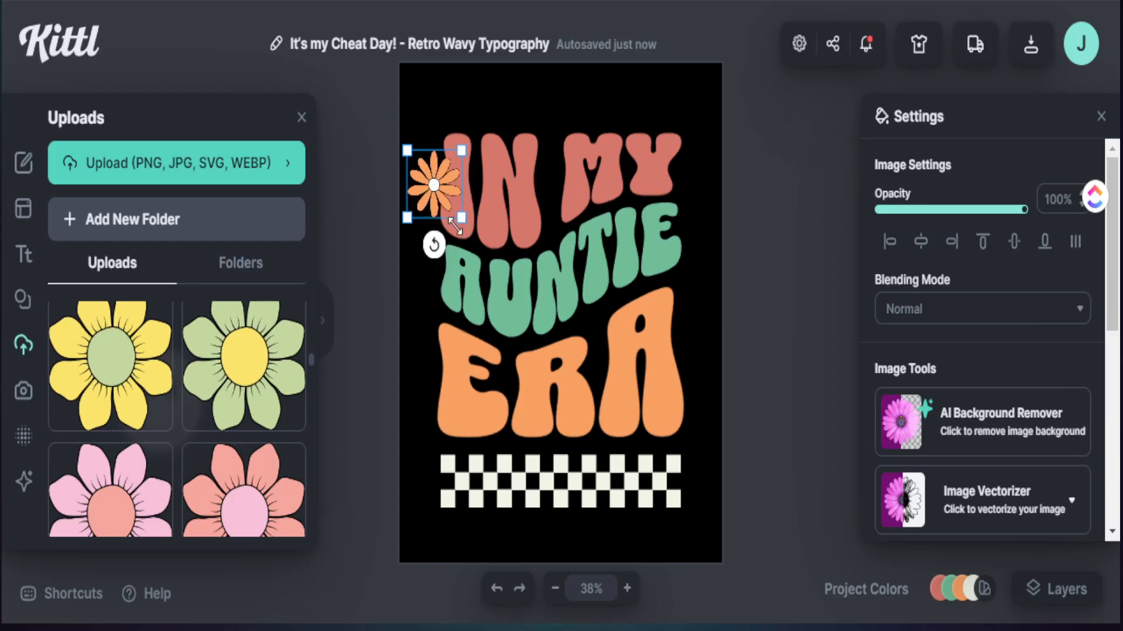
drag(438, 190, 442, 198)
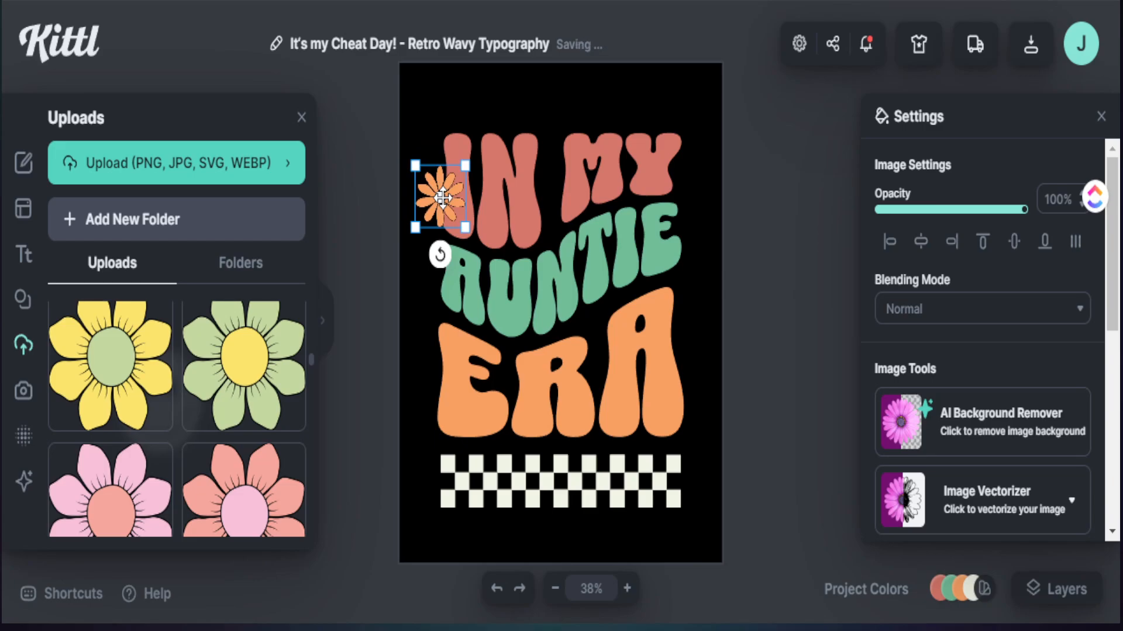
drag(443, 199, 444, 205)
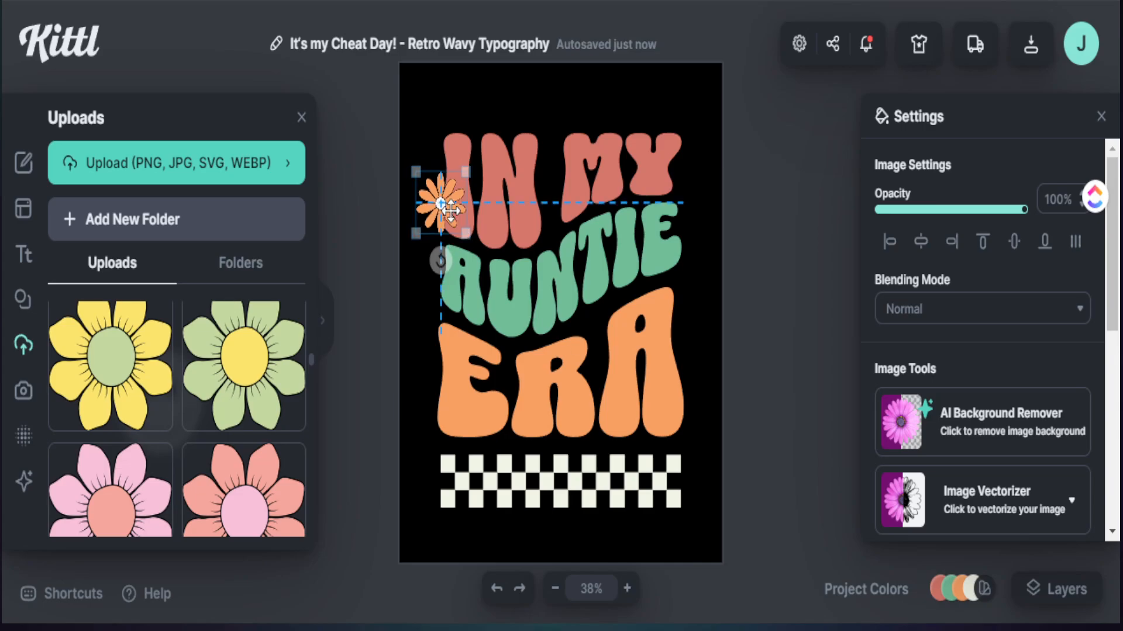
Step: Add the uploaded salmon-pink flower with the pink centre as a small accent at the lower outer corner of the "A" in "ERA"
click(244, 491)
drag(614, 379, 681, 401)
Step: Recolour the "IN MY" line to a light salmon pink sampled with the eyedropper
click(593, 169)
click(593, 170)
click(883, 199)
click(651, 457)
click(433, 351)
Step: Add an uploaded yellow flower with a green centre, shrink it, and place it at the end of the "AUNTIE" line
scroll(234, 429, down, 6)
click(117, 415)
drag(614, 378, 550, 299)
drag(528, 273, 675, 260)
Step: Duplicate the small yellow flower and place the copy at the lower outer corner of the "E" in "ERA"
key(ctrl+c)
key(ctrl+v)
drag(675, 262, 436, 417)
Step: Add a small white flower with an orange centre at the end of "MY", and move AUNTIE's yellow flower between "AUNTIE" and "ERA"
scroll(286, 417, down, 10)
scroll(154, 449, down, 4)
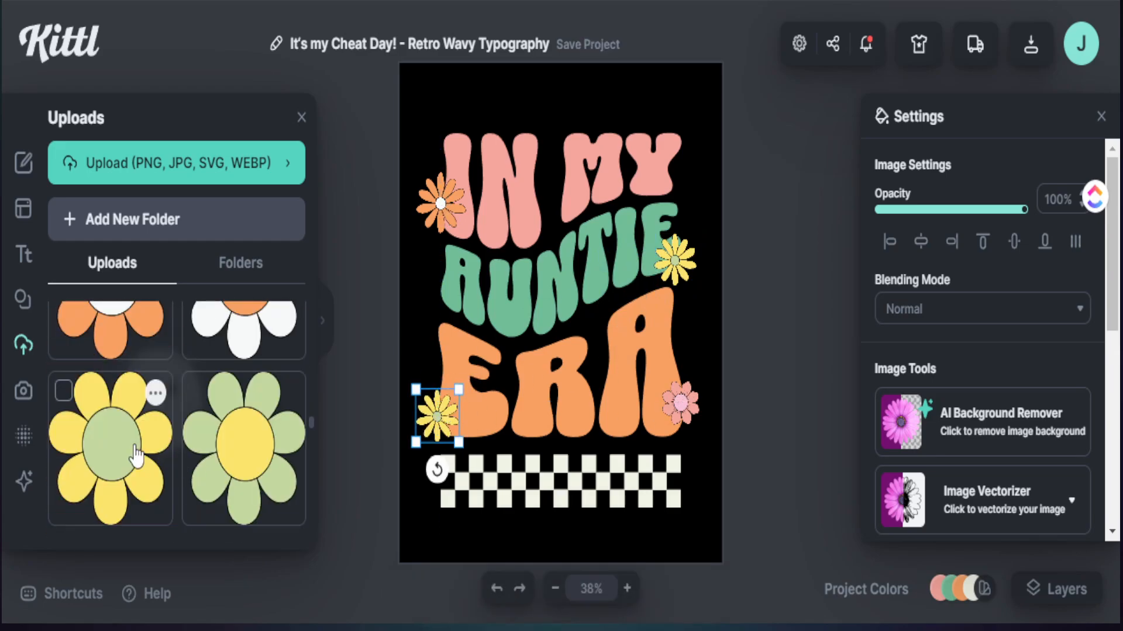
scroll(140, 461, up, 4)
click(248, 484)
drag(613, 379, 543, 291)
drag(521, 277, 565, 210)
drag(675, 261, 572, 307)
drag(566, 210, 669, 194)
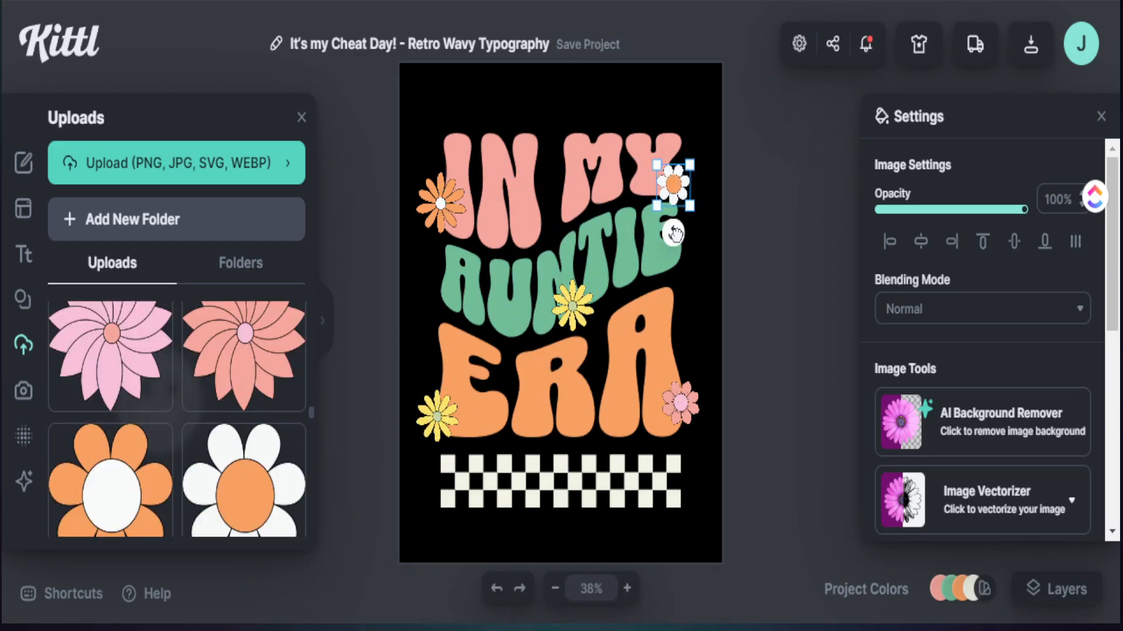
Step: Add the pale orange four-pointed star from the "stars" element results to the design
click(24, 299)
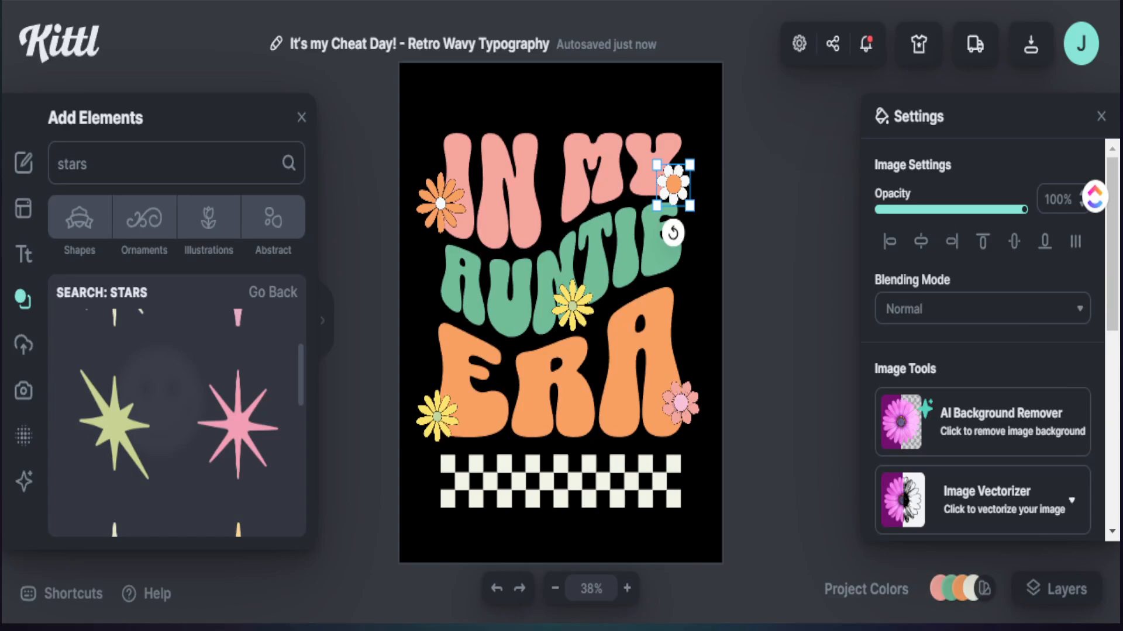
scroll(238, 425, up, 2)
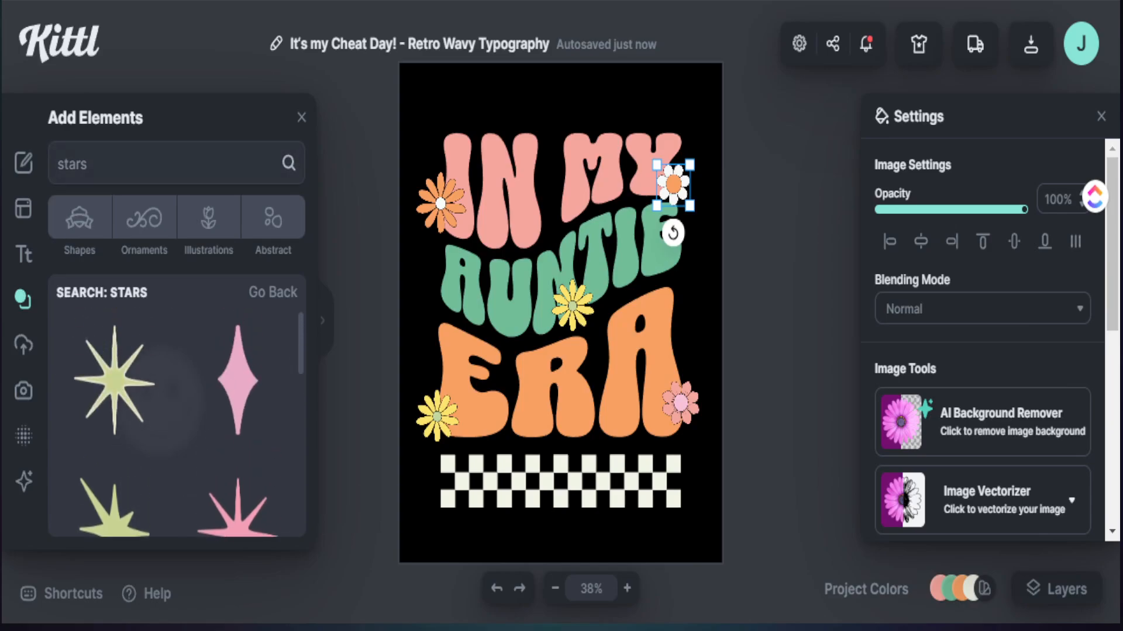
scroll(238, 410, down, 5)
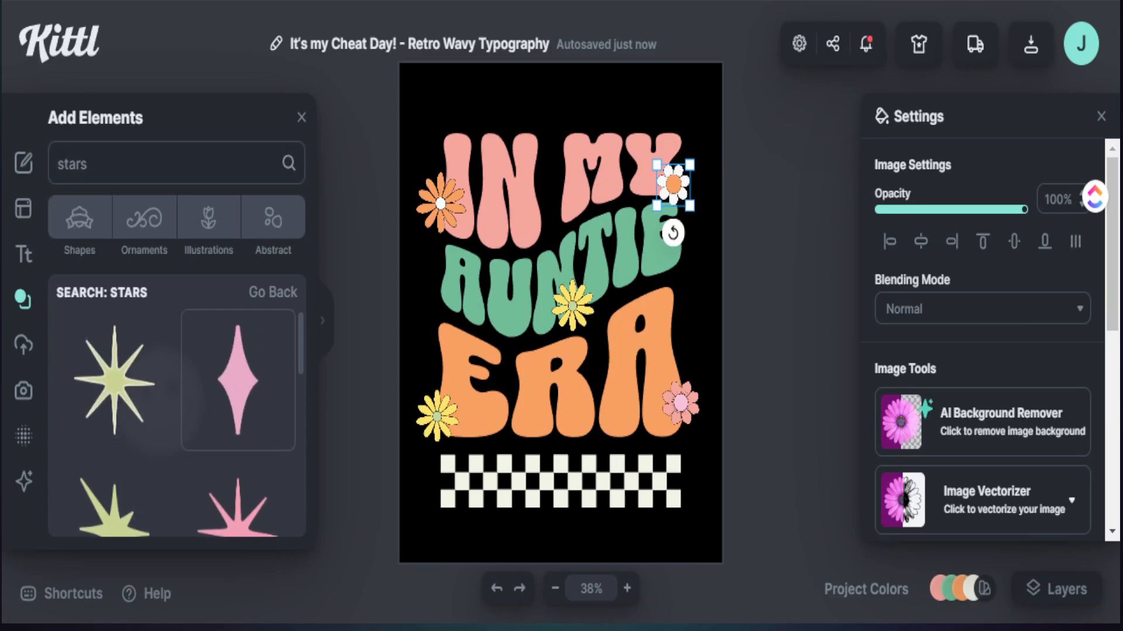
scroll(238, 409, up, 2)
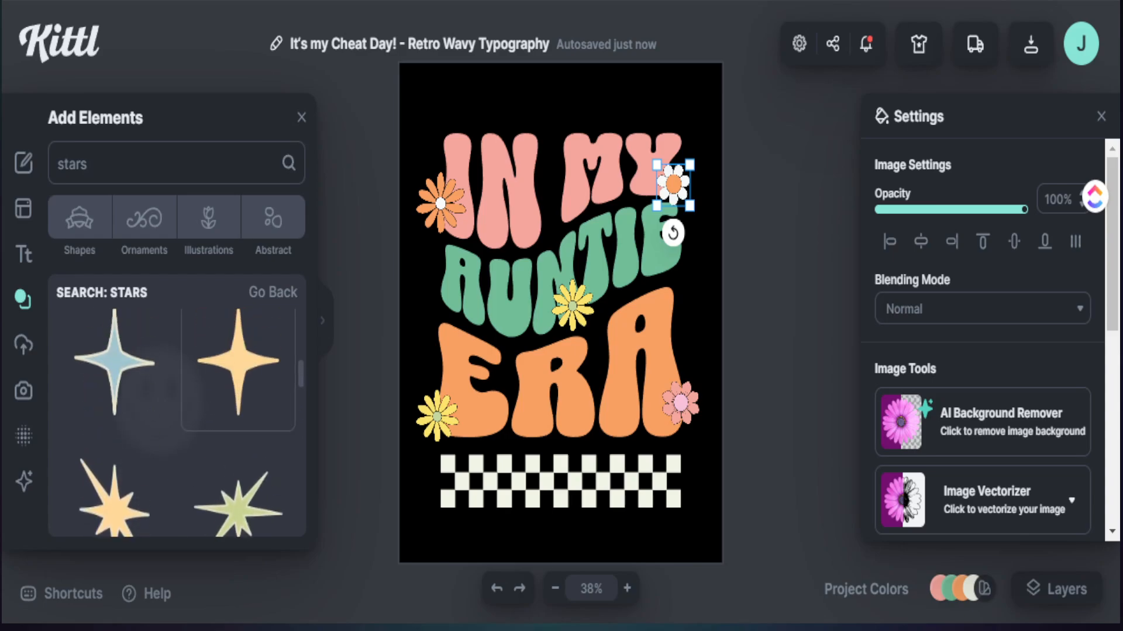
click(246, 377)
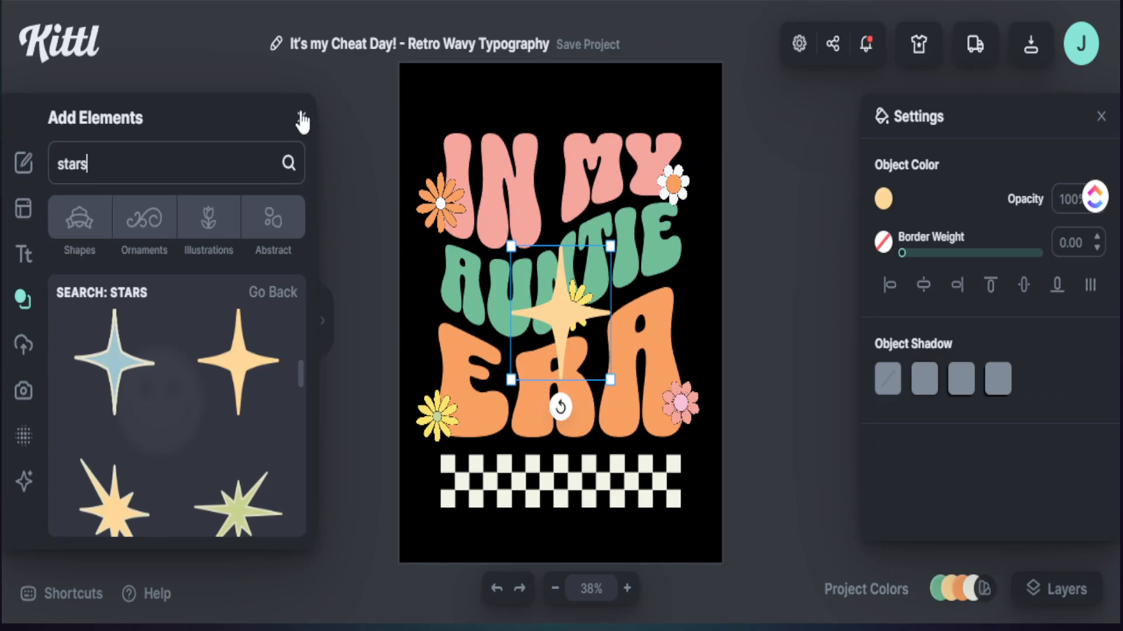
click(302, 119)
Step: Move the checkerboard strip up against the base of "ERA" and shift the star at the E's upper corner slightly outward
key(ctrl+g)
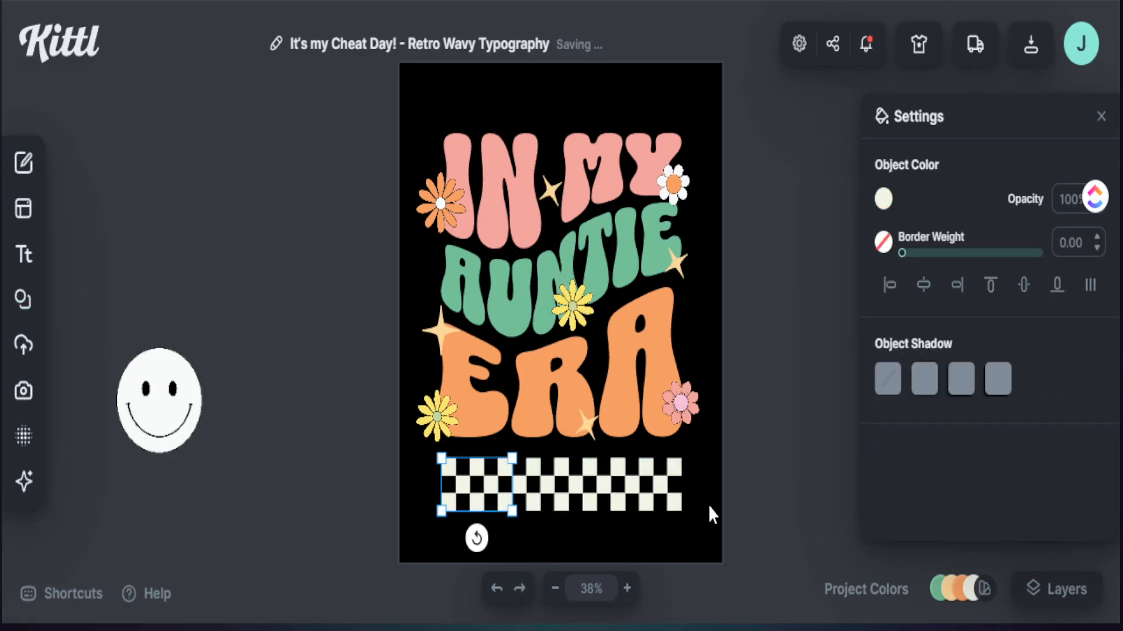
click(708, 505)
drag(652, 510, 652, 469)
click(749, 500)
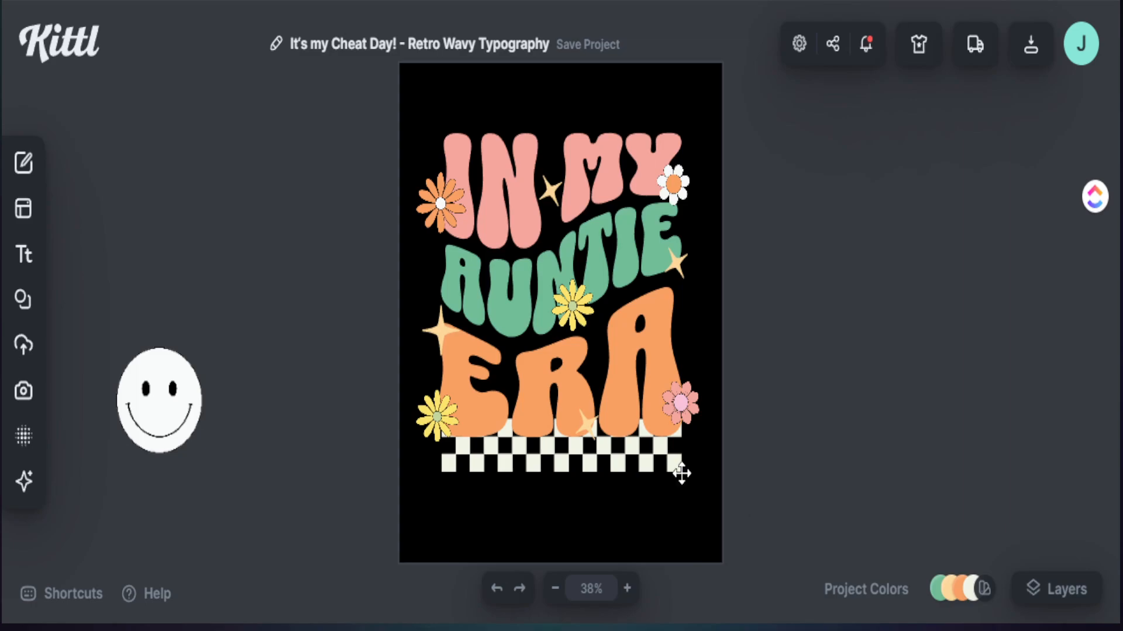
drag(449, 340, 442, 338)
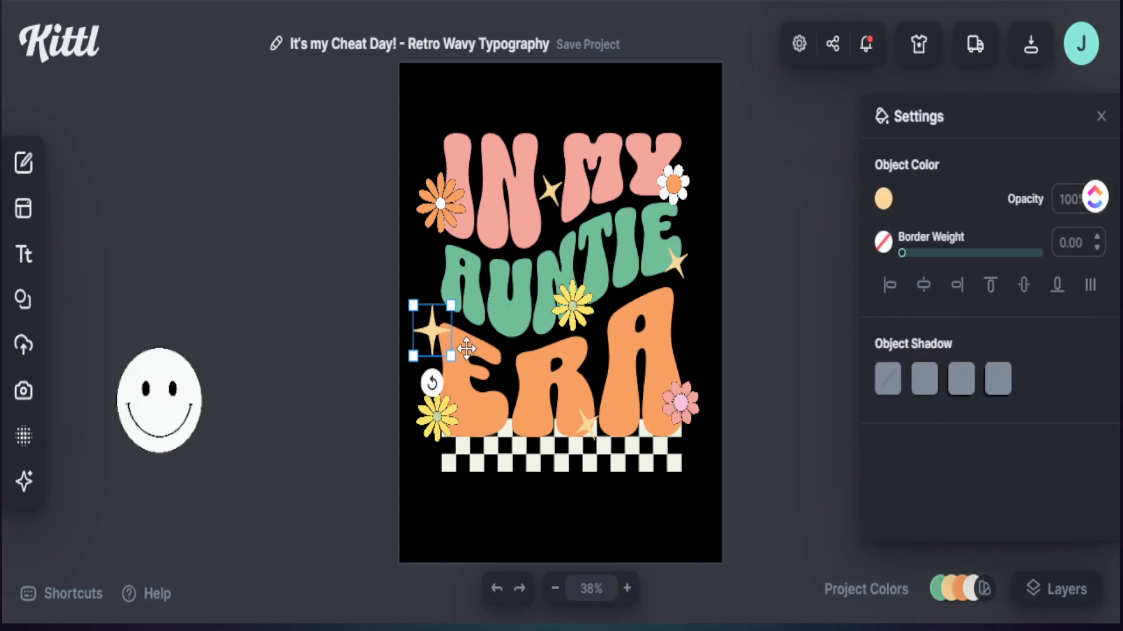
click(728, 489)
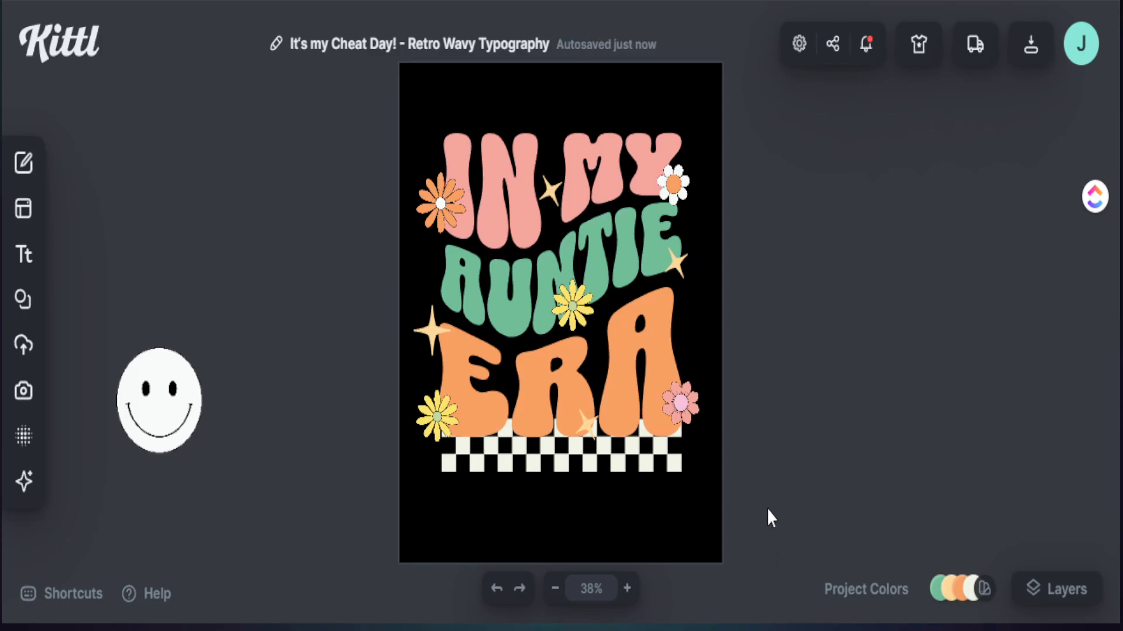
Step: Group all the lettering, flowers, stars and checkerboard, and enlarge the group slightly on the artboard
drag(767, 507, 395, 135)
right_click(498, 163)
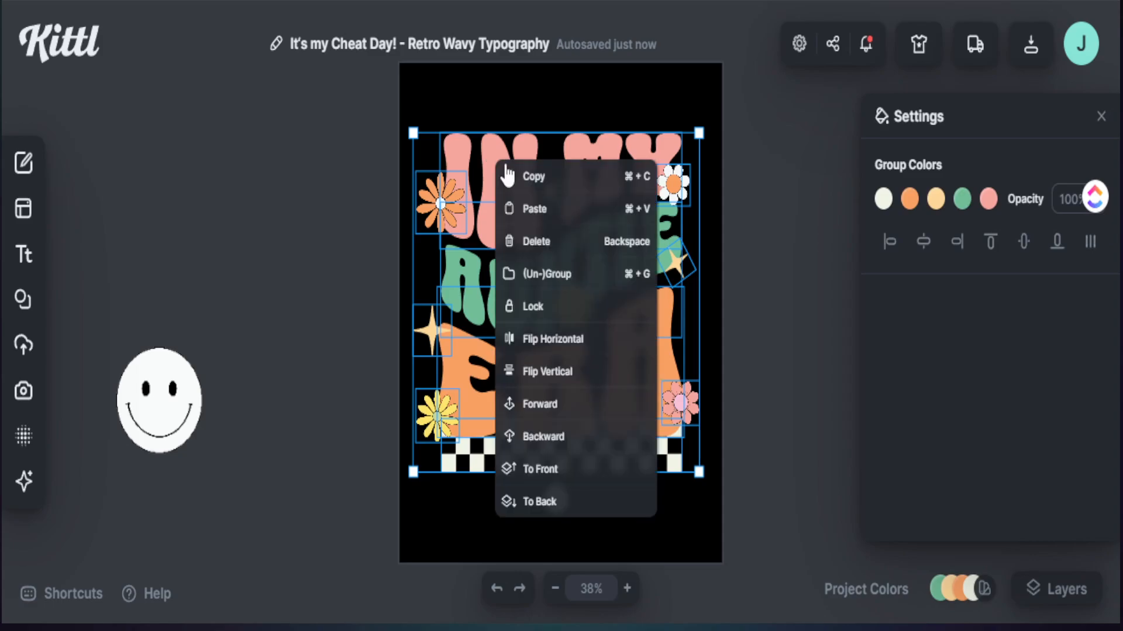
click(538, 271)
mouse_move(583, 306)
mouse_down()
mouse_move(587, 317)
mouse_move(585, 288)
mouse_up()
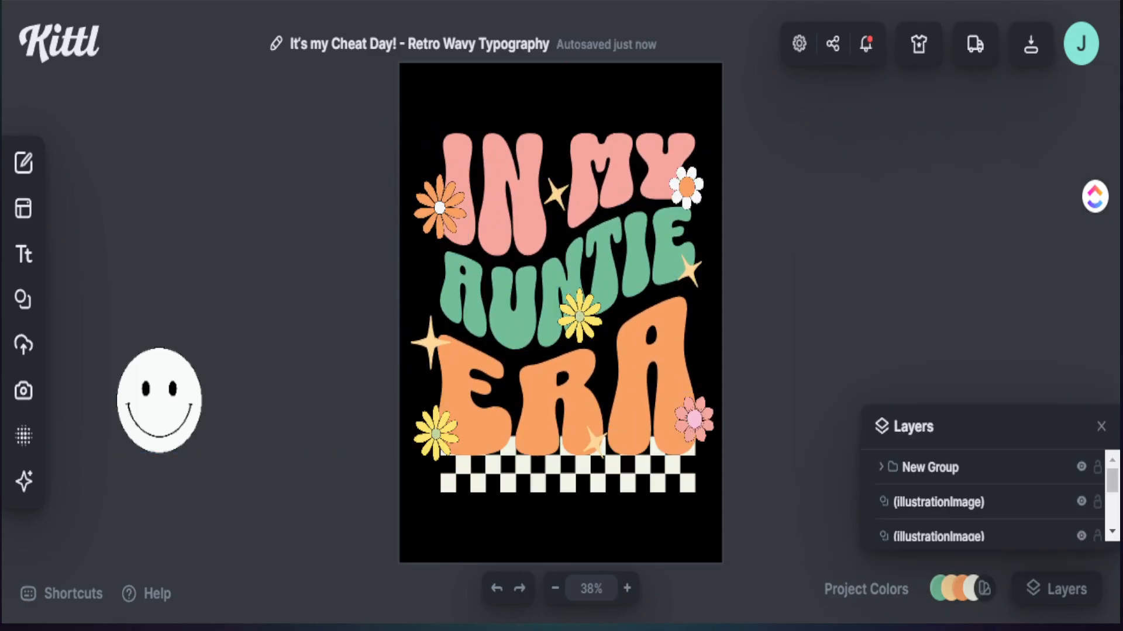
Step: Delete the spare smiley faces lying outside the artboard
click(159, 401)
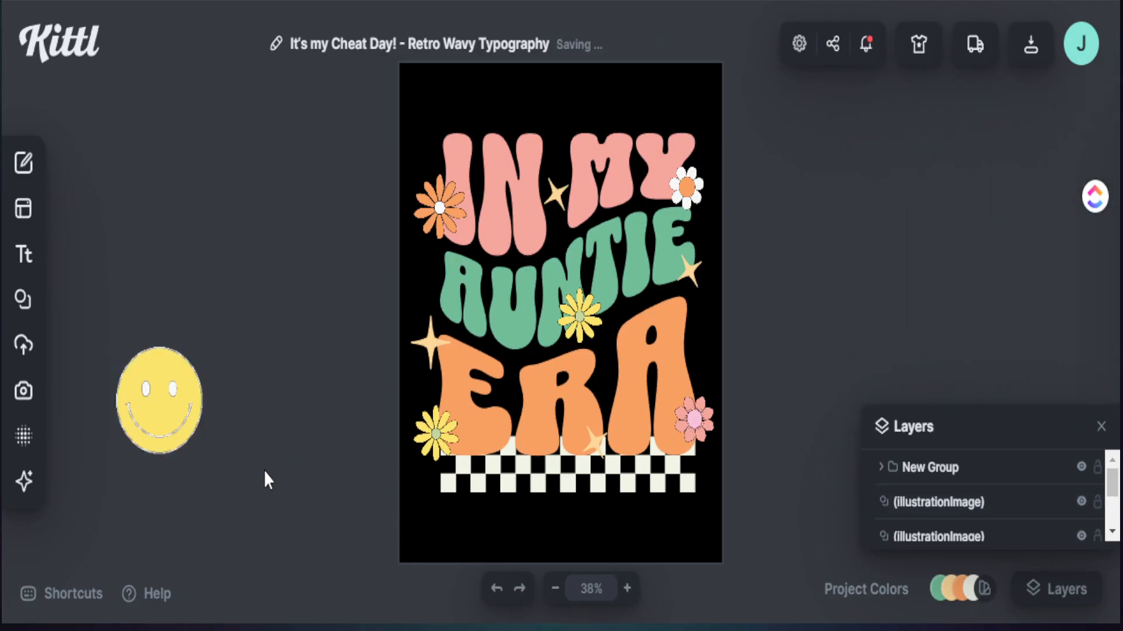
click(187, 416)
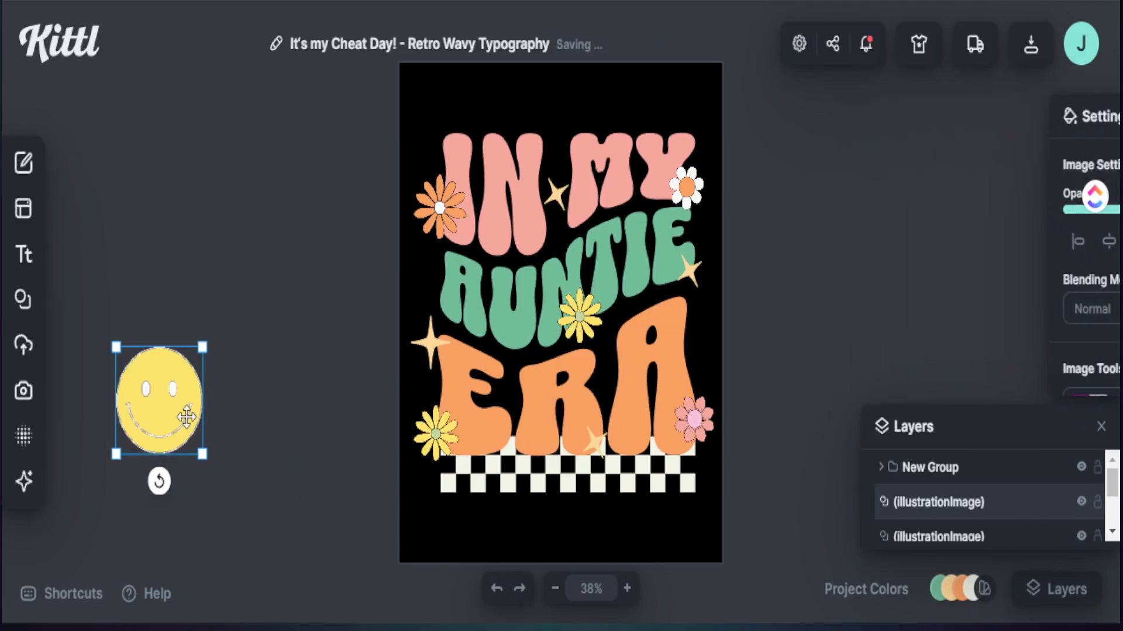
key(Delete)
Step: Apply the first grunge texture to the whole artboard
click(426, 521)
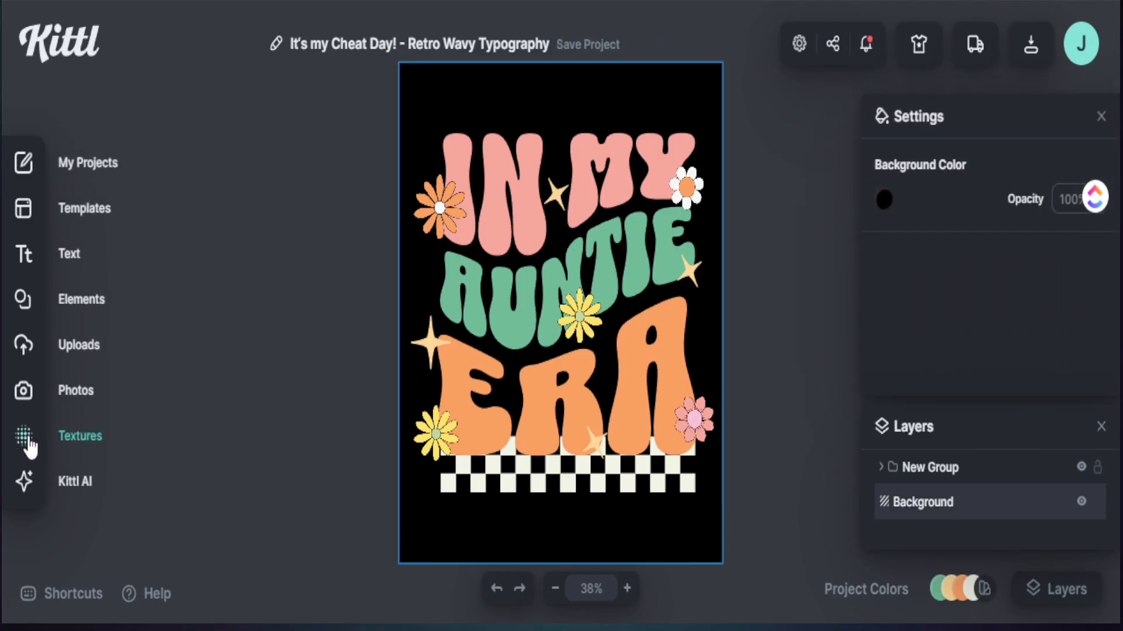
click(26, 442)
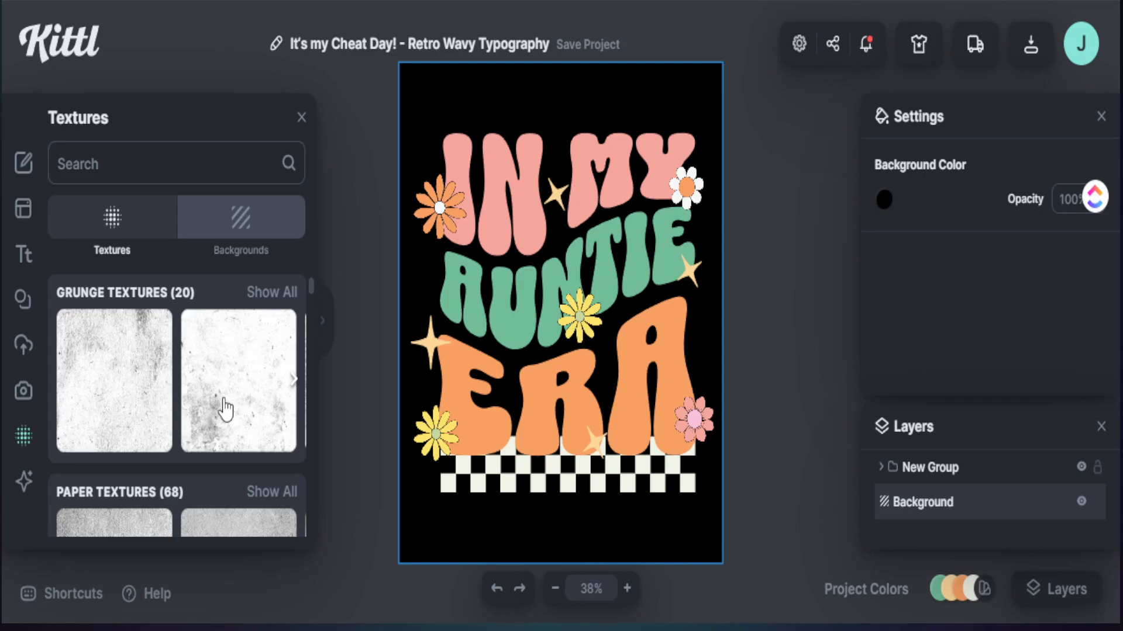
click(125, 369)
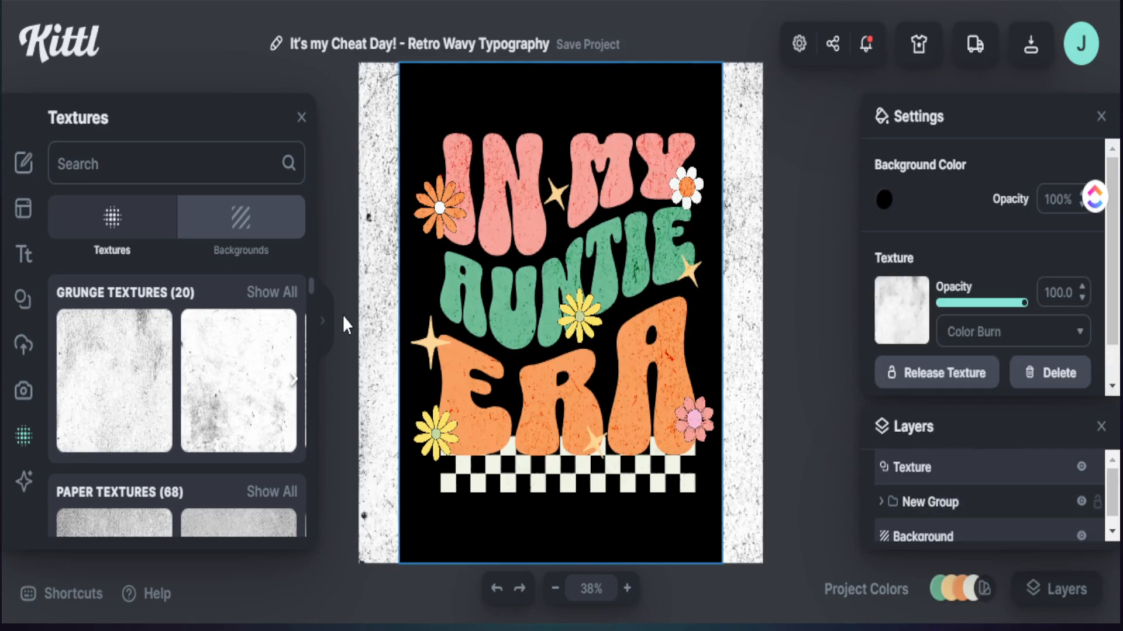
click(332, 220)
click(302, 118)
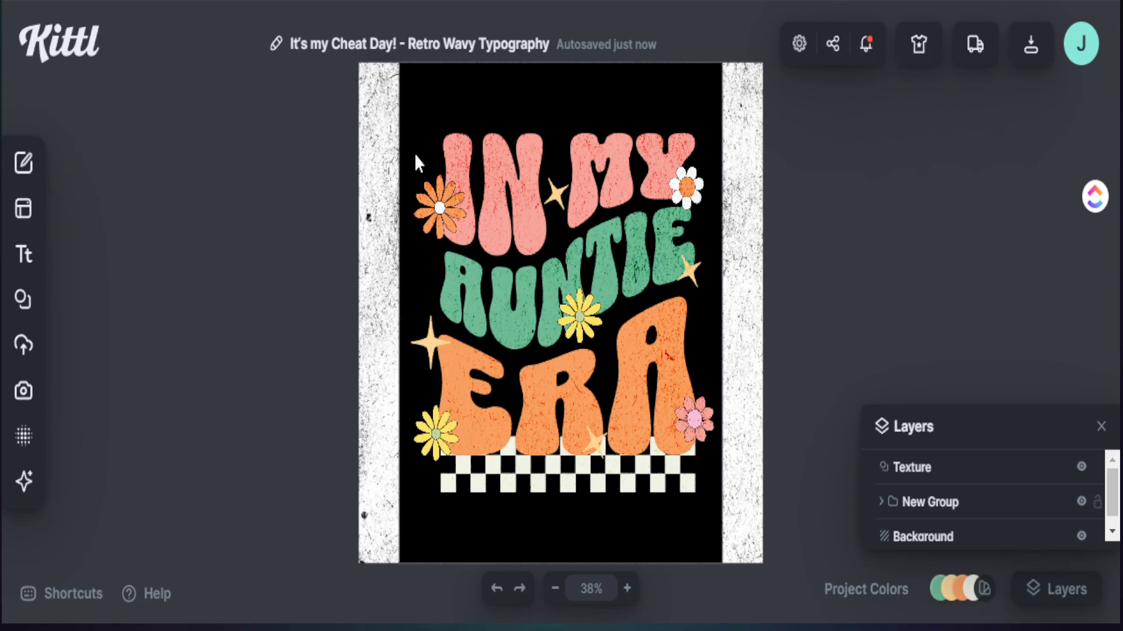
Step: Remove the black background colour so the artboard has no fill
click(716, 129)
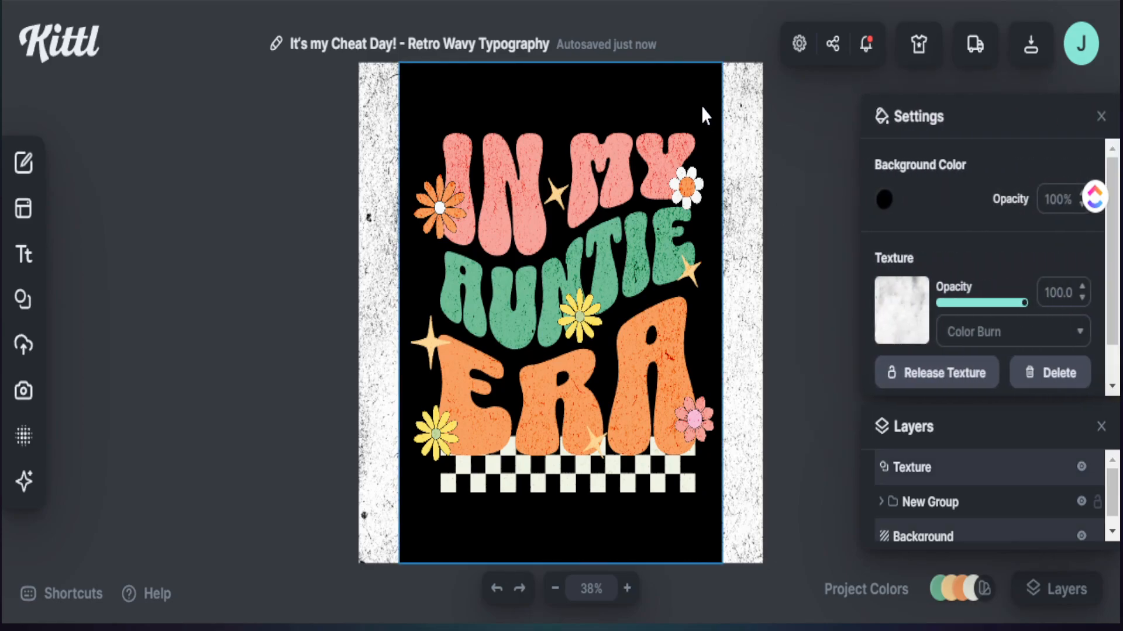
click(883, 200)
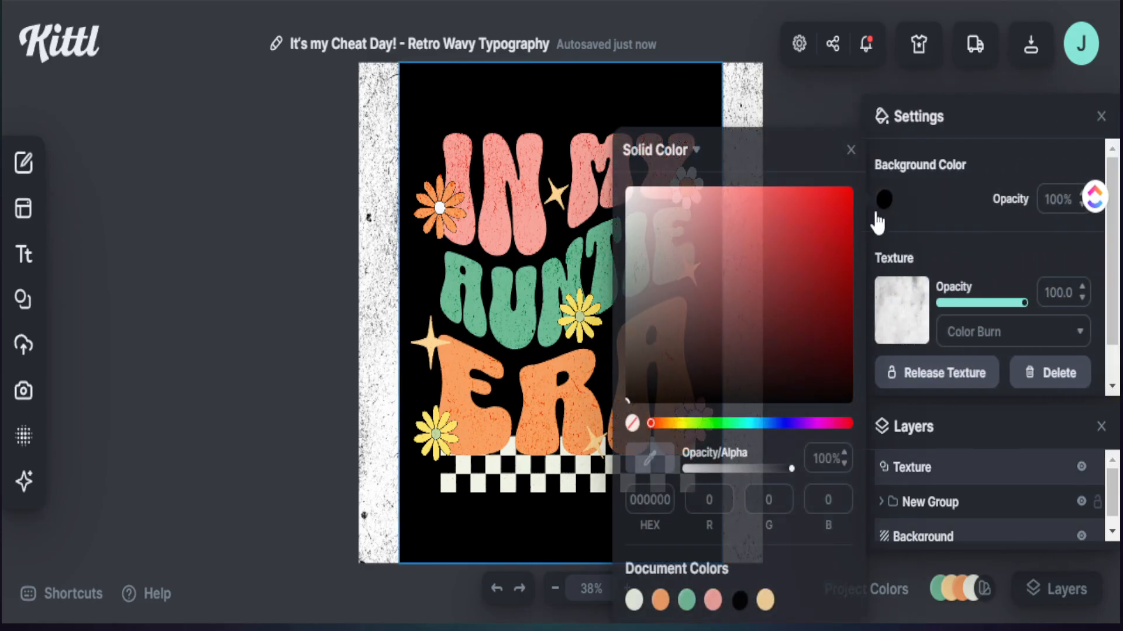
click(693, 337)
drag(690, 346, 622, 416)
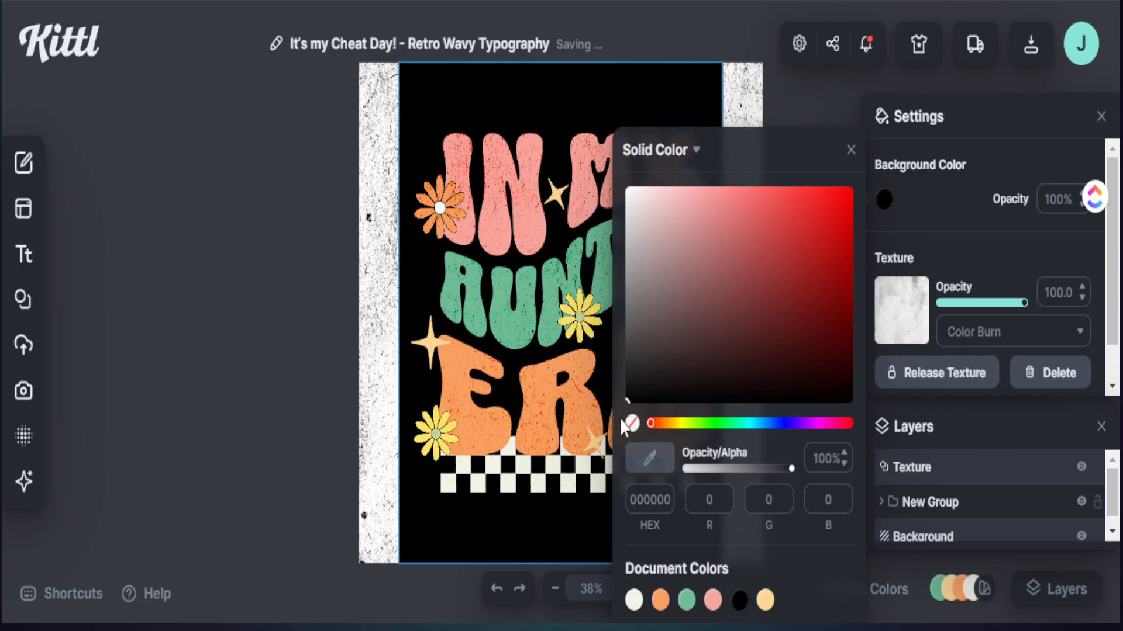
click(632, 423)
click(288, 250)
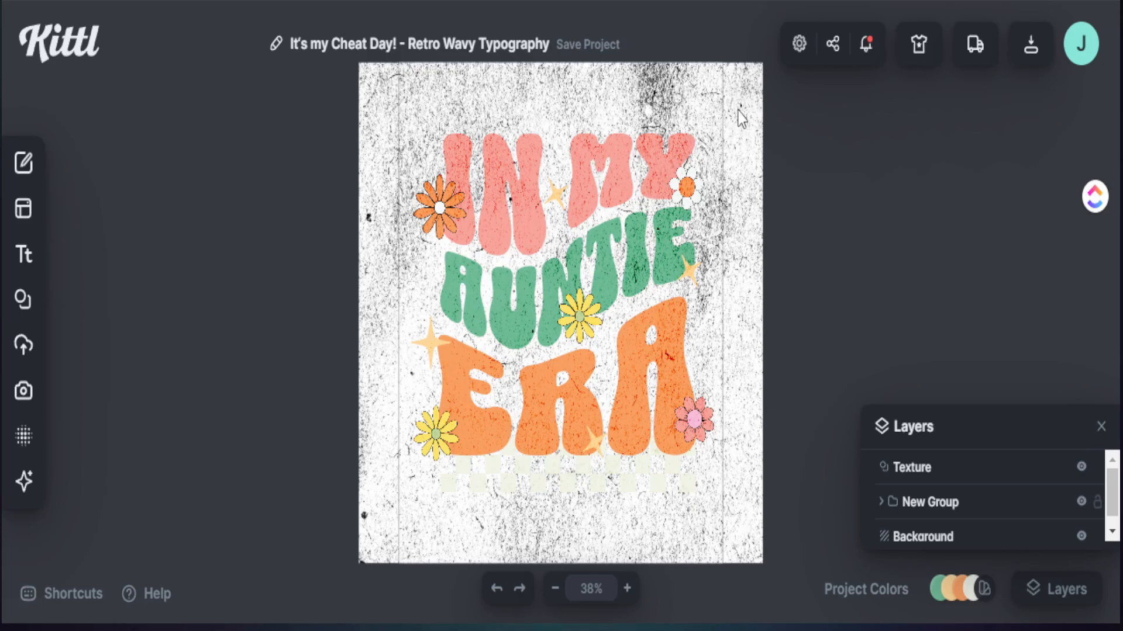
Step: Clip the texture to the artwork with Clip Content and lower the texture opacity to 22.3
click(908, 471)
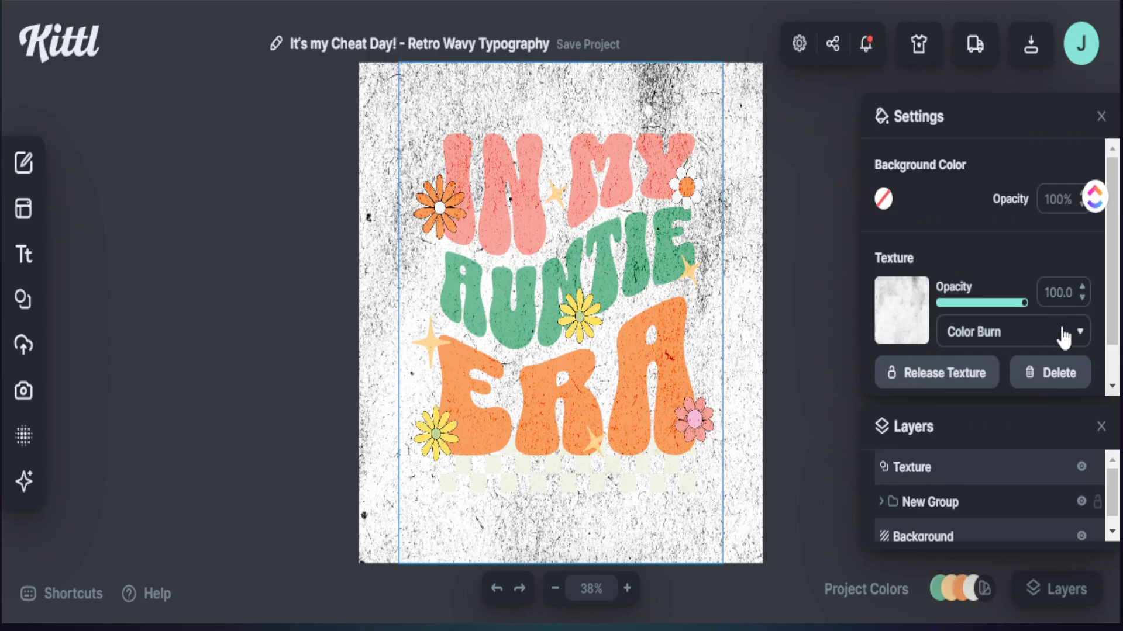
scroll(1059, 339, down, 1)
click(1075, 367)
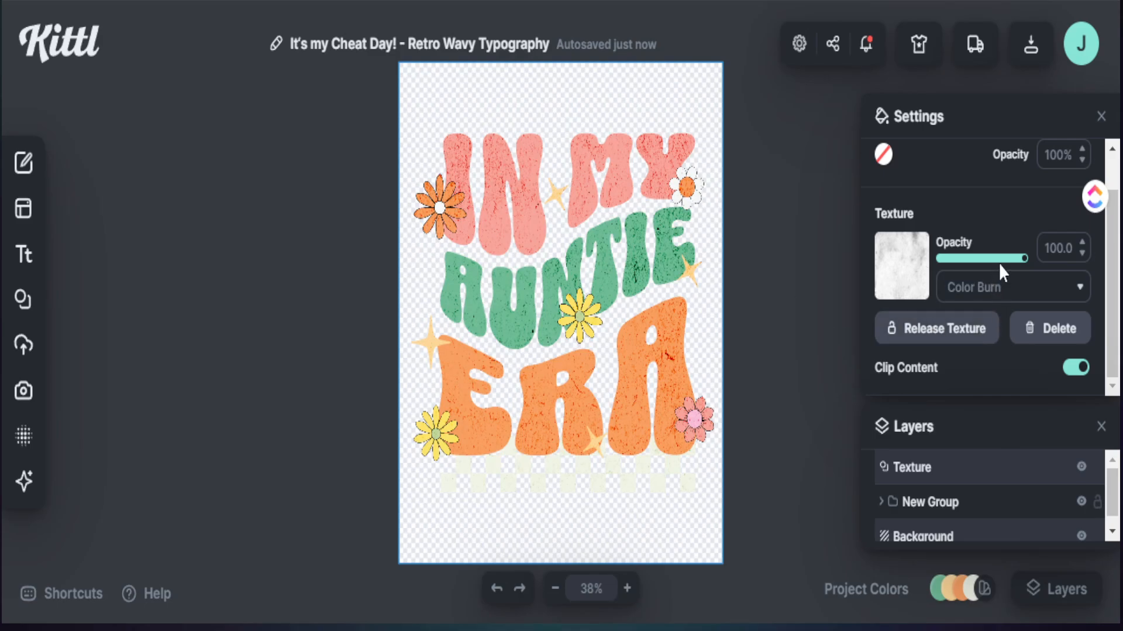
drag(1023, 266, 961, 266)
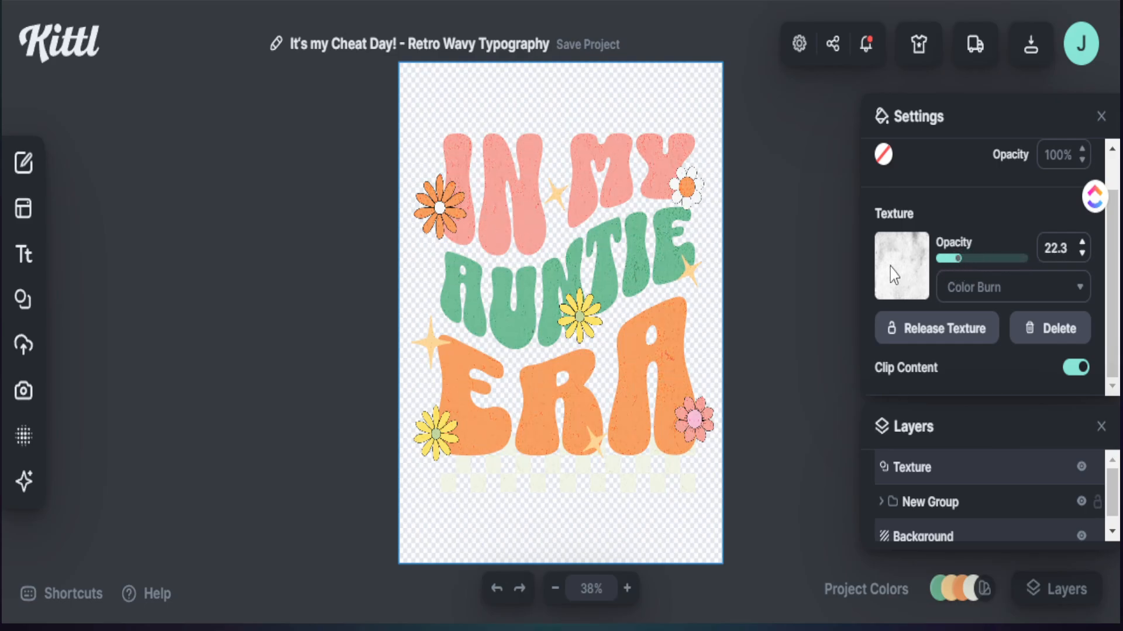
click(781, 362)
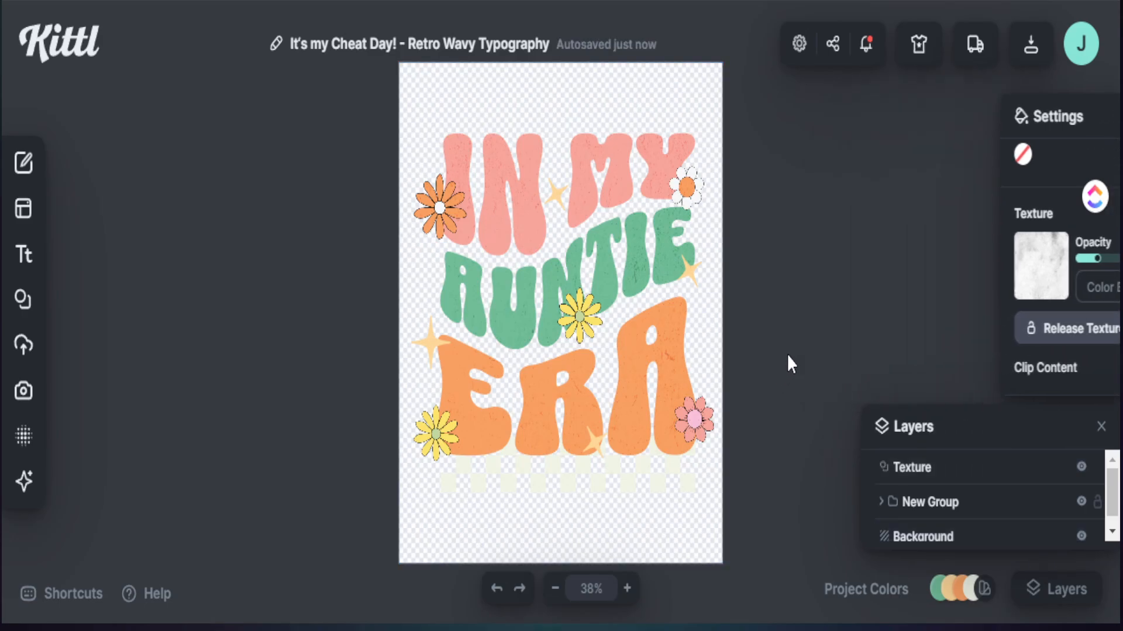
Step: Rename the project "In my Auntie Era Retro"
click(391, 44)
key(BackSpace)
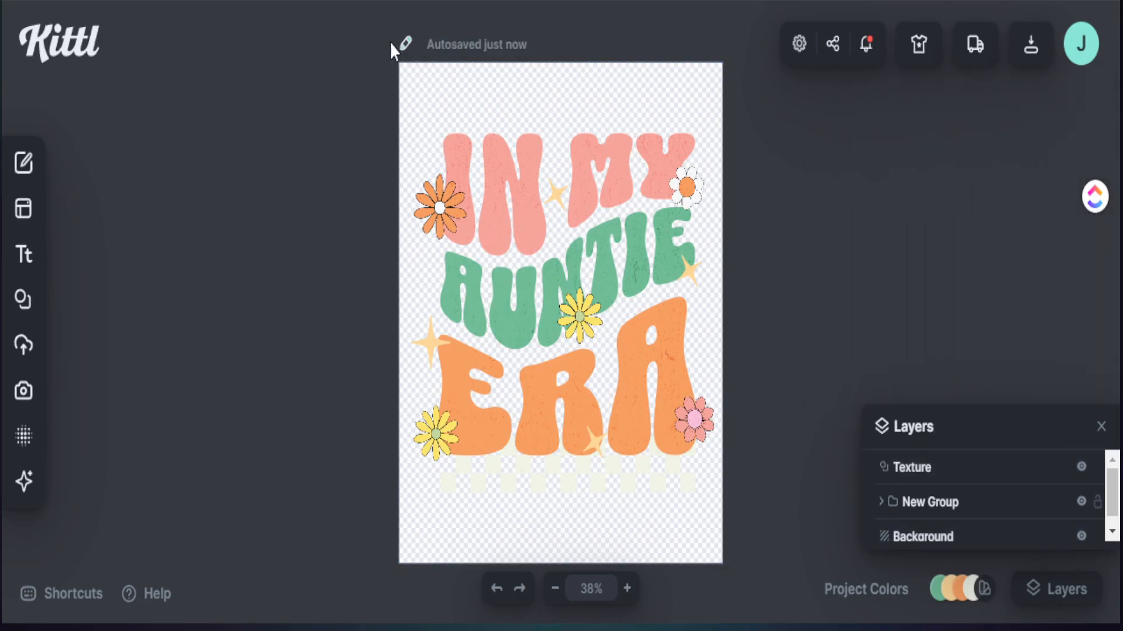
text(iN MY)
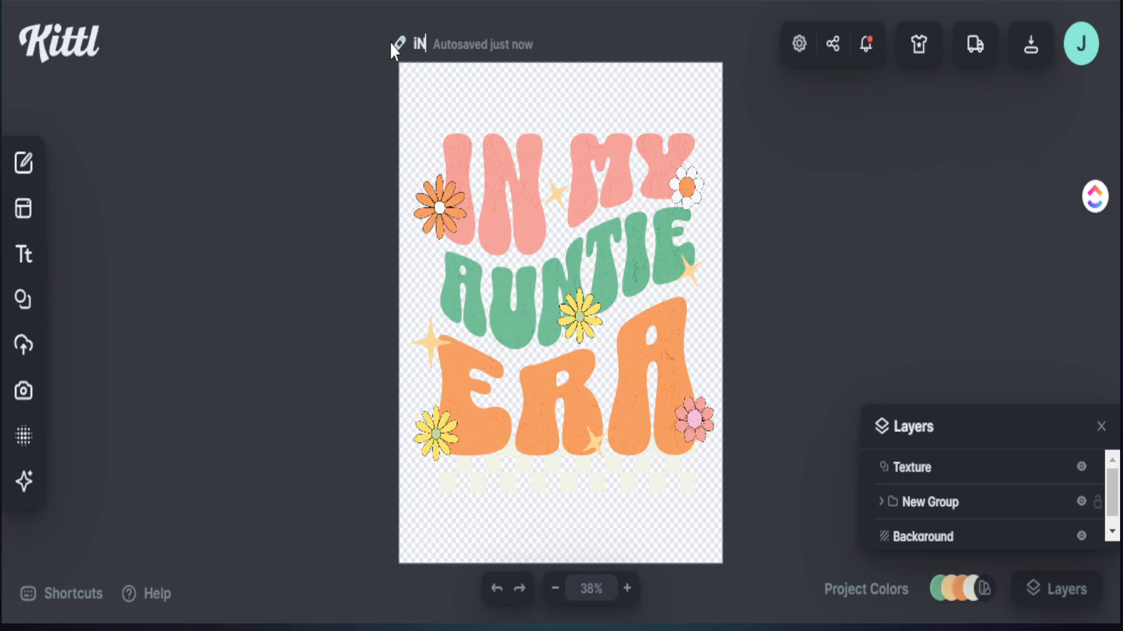
key(BackSpace)
key(BackSpace)
key(BackSpace)
key(BackSpace)
key(BackSpace)
text(In my Auntie Era Retro)
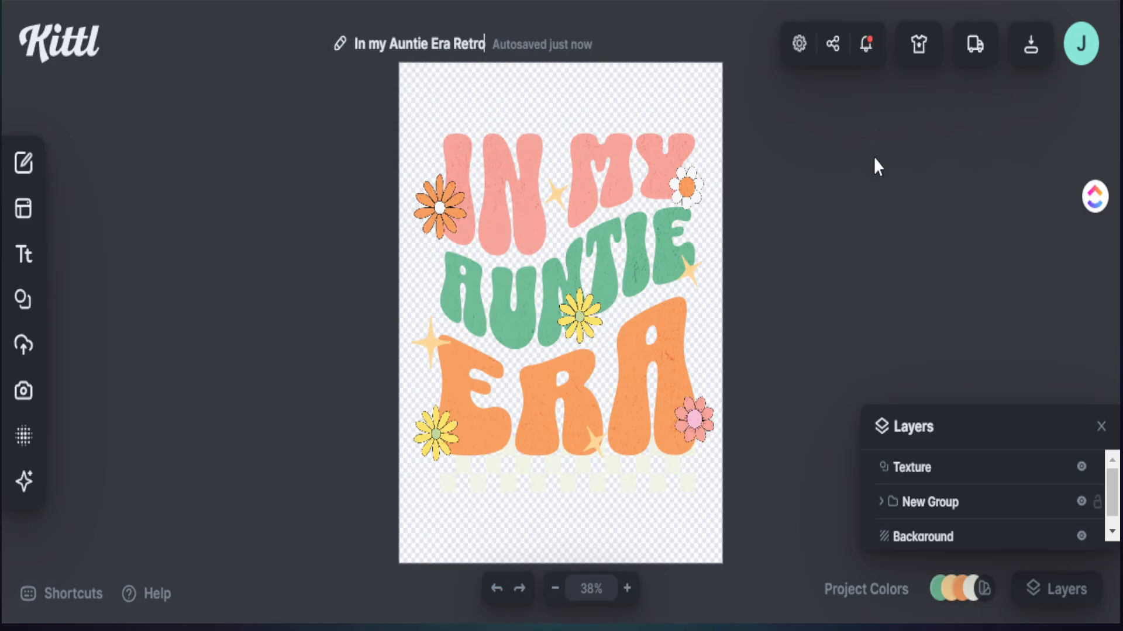
click(853, 235)
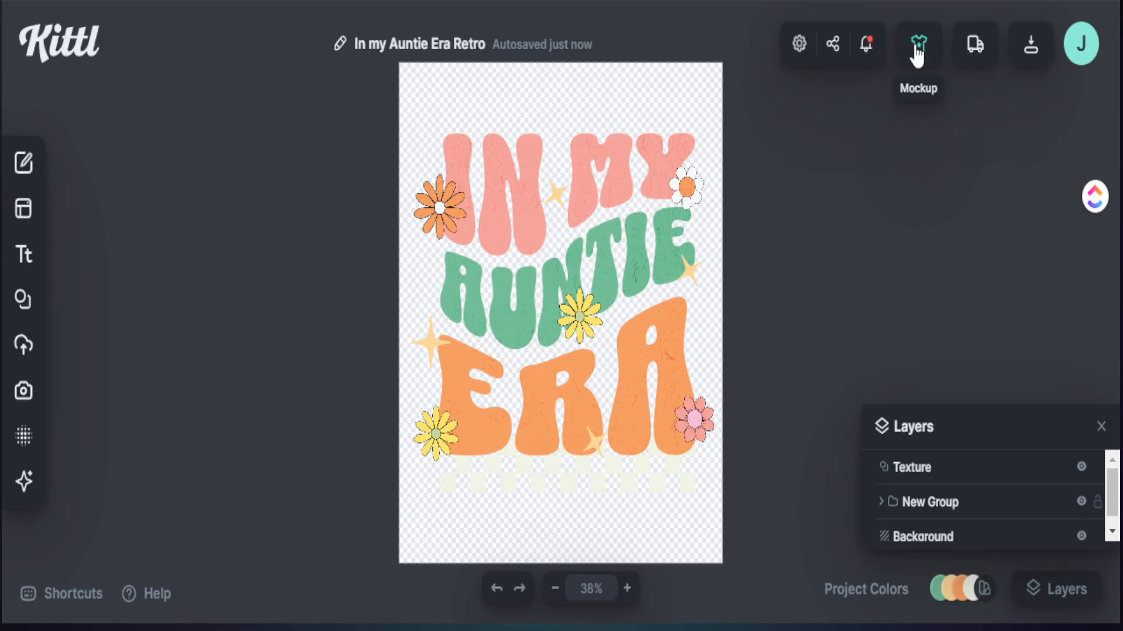
Step: Open the design as a mockup on the black T-shirt, enlarge it, and place it across the chest
click(917, 51)
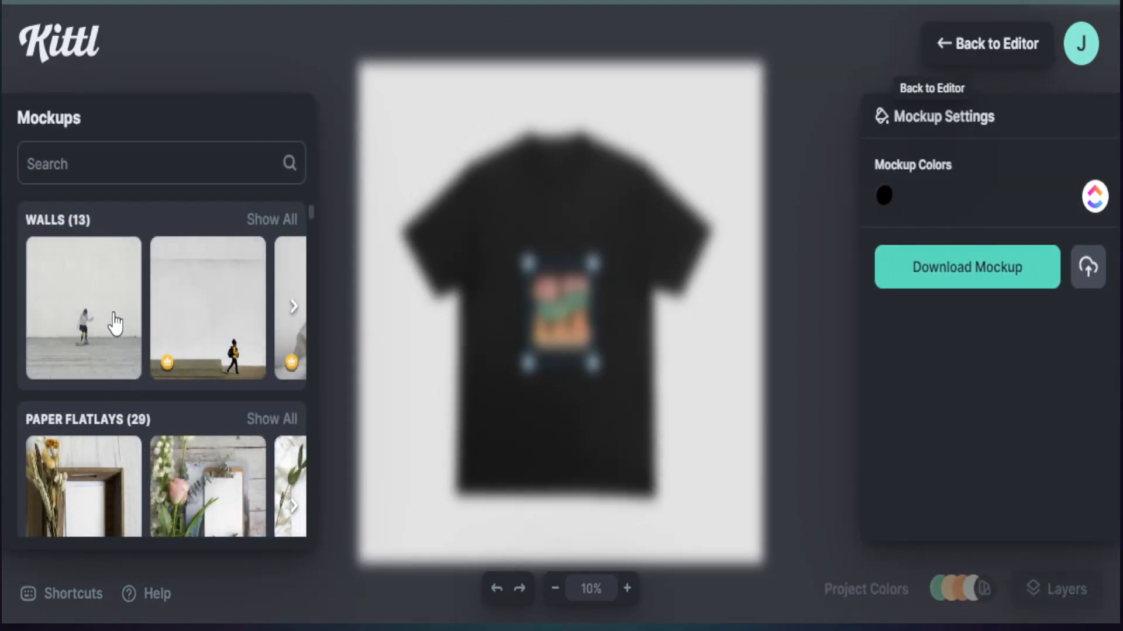
scroll(136, 345, down, 3)
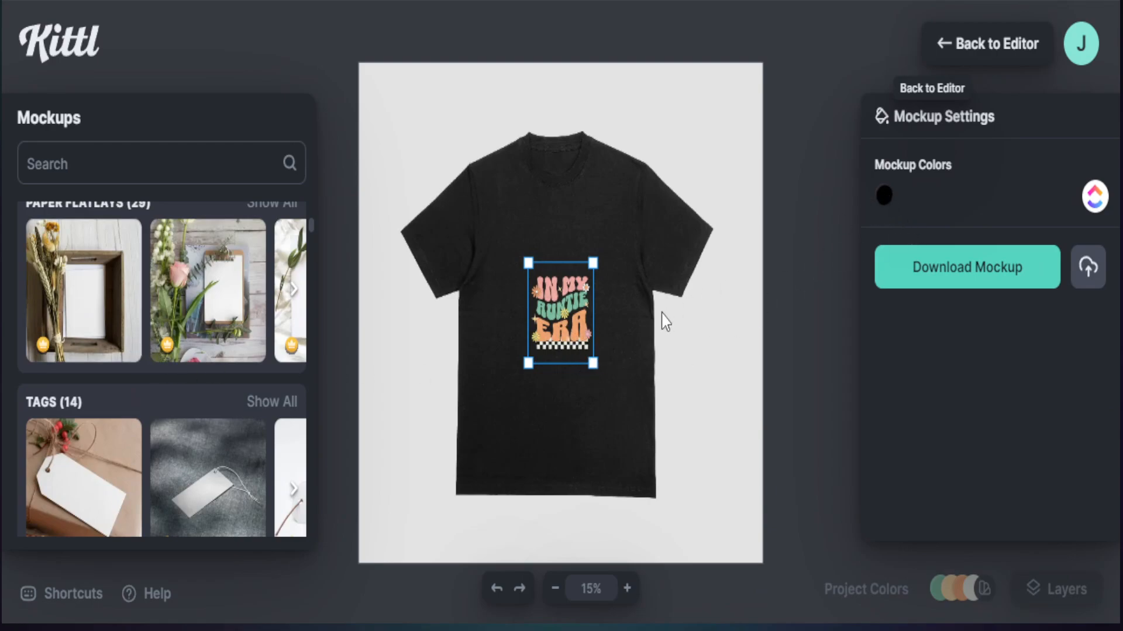
drag(592, 363, 690, 538)
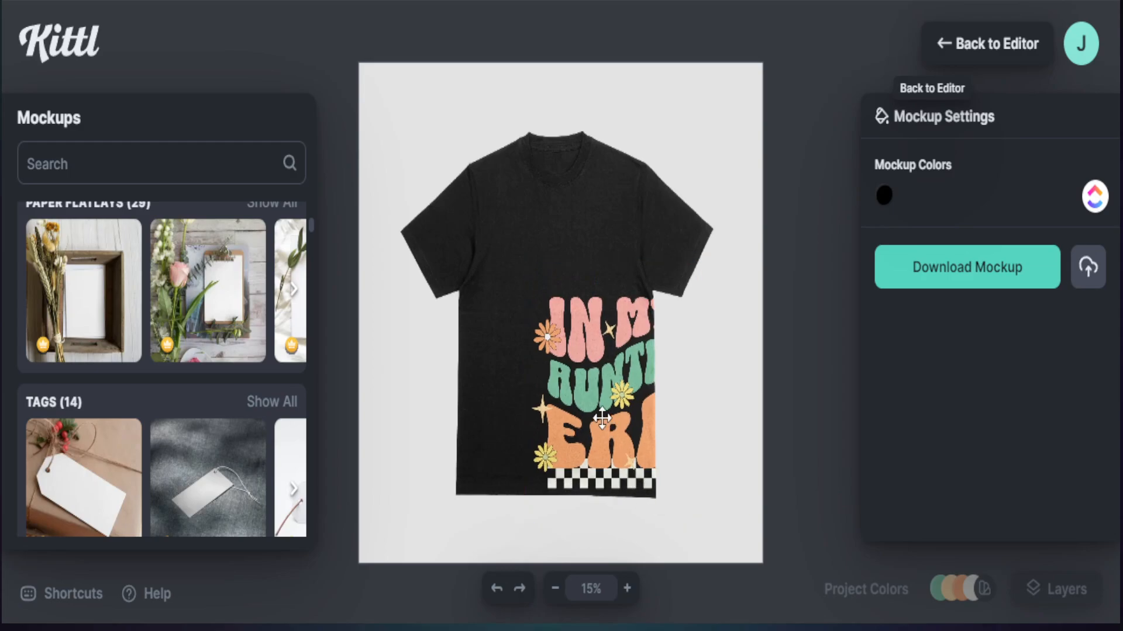
drag(608, 421, 566, 350)
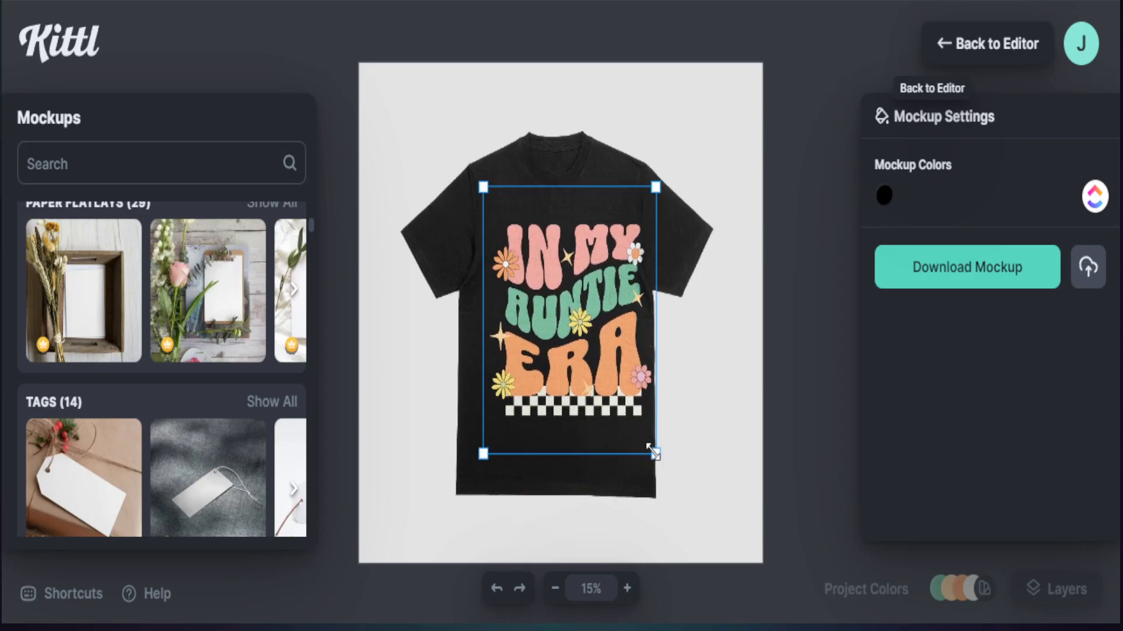
drag(655, 454, 623, 439)
drag(604, 380, 599, 378)
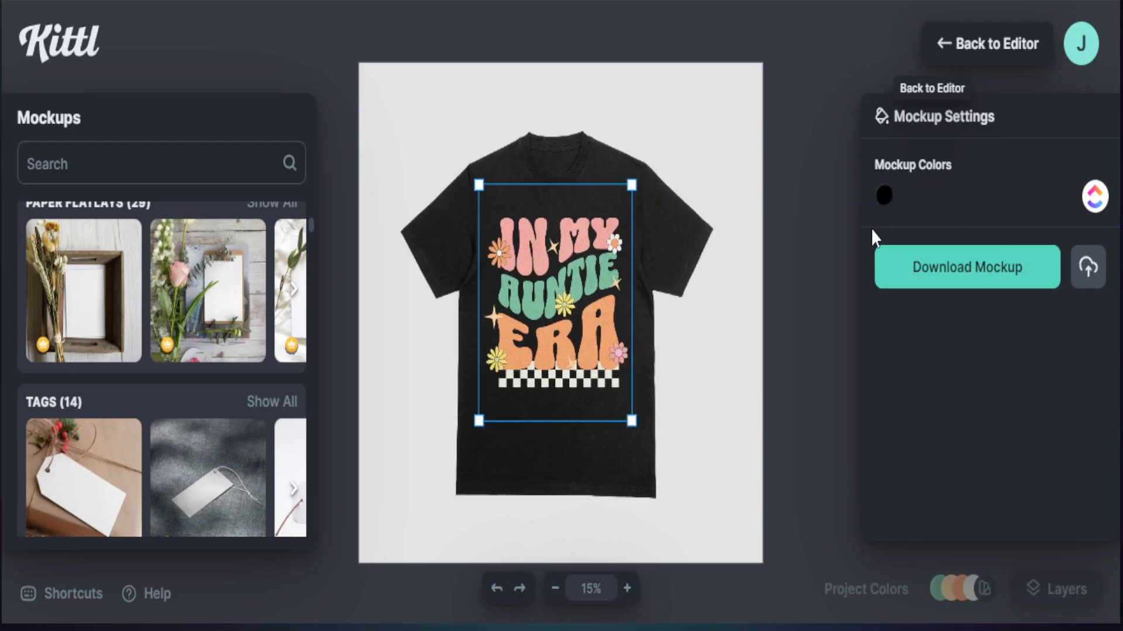
Step: Lighten the mockup T-shirt's colour from pure black to a soft charcoal
click(884, 196)
drag(635, 275, 626, 421)
click(800, 133)
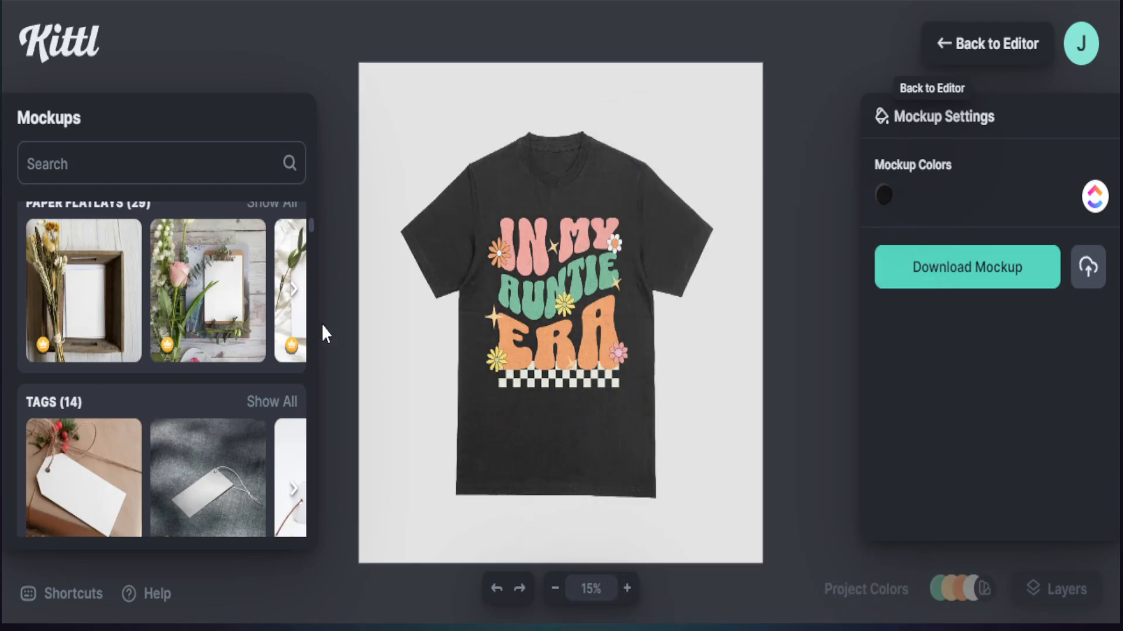
Step: Preview the design on the T-shirt mockup of the woman with the brown bag and enlarge it across the chest
scroll(160, 348, down, 5)
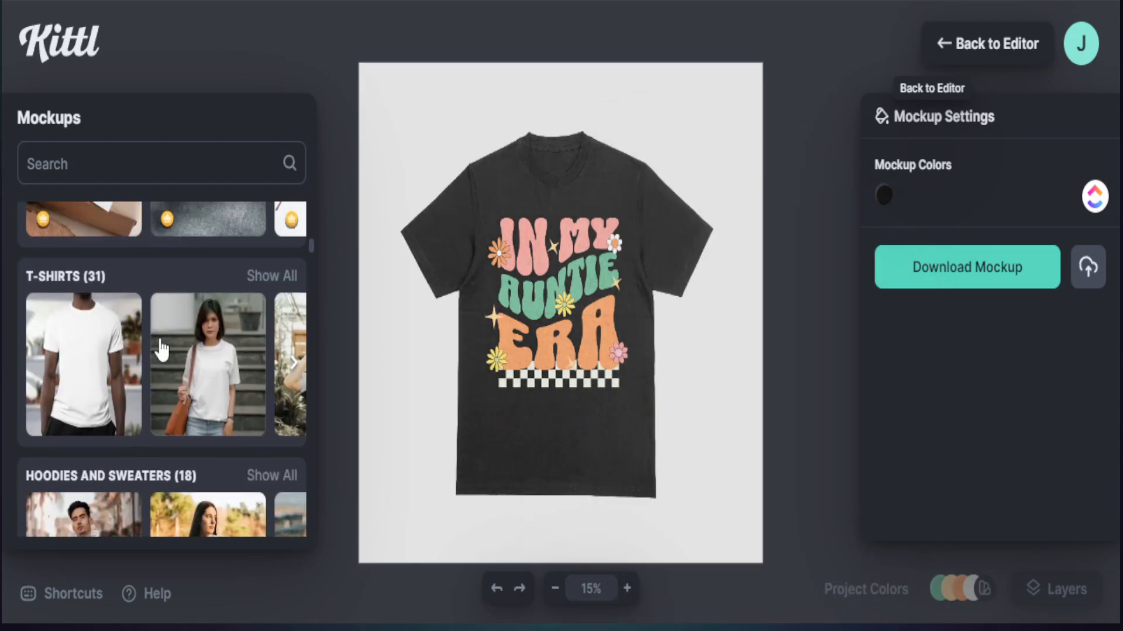
click(197, 368)
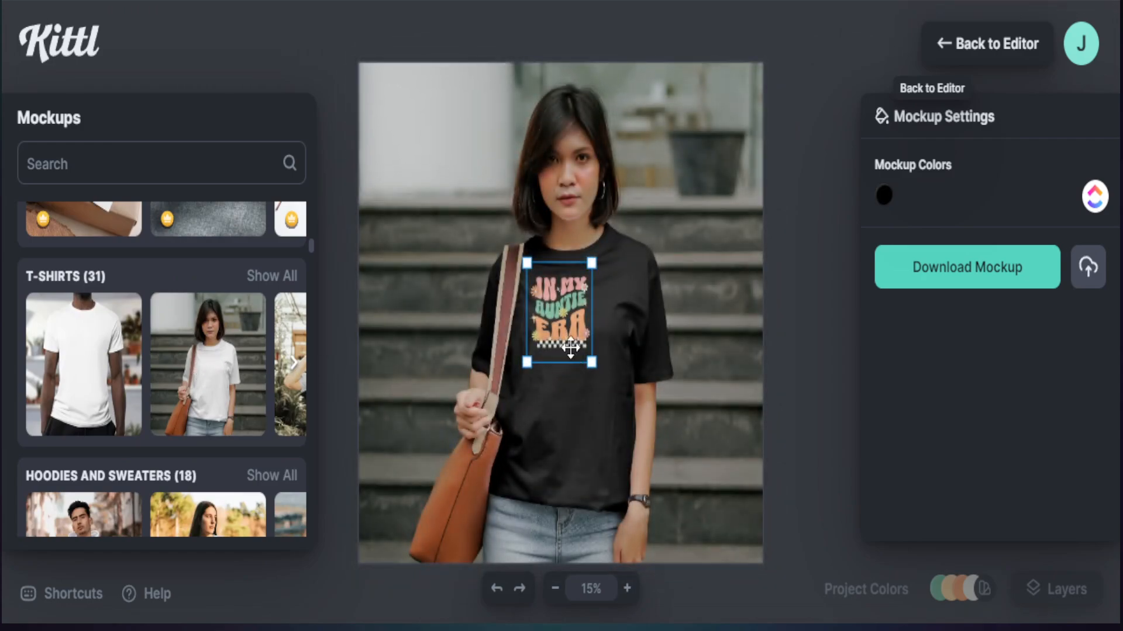
drag(589, 366, 568, 393)
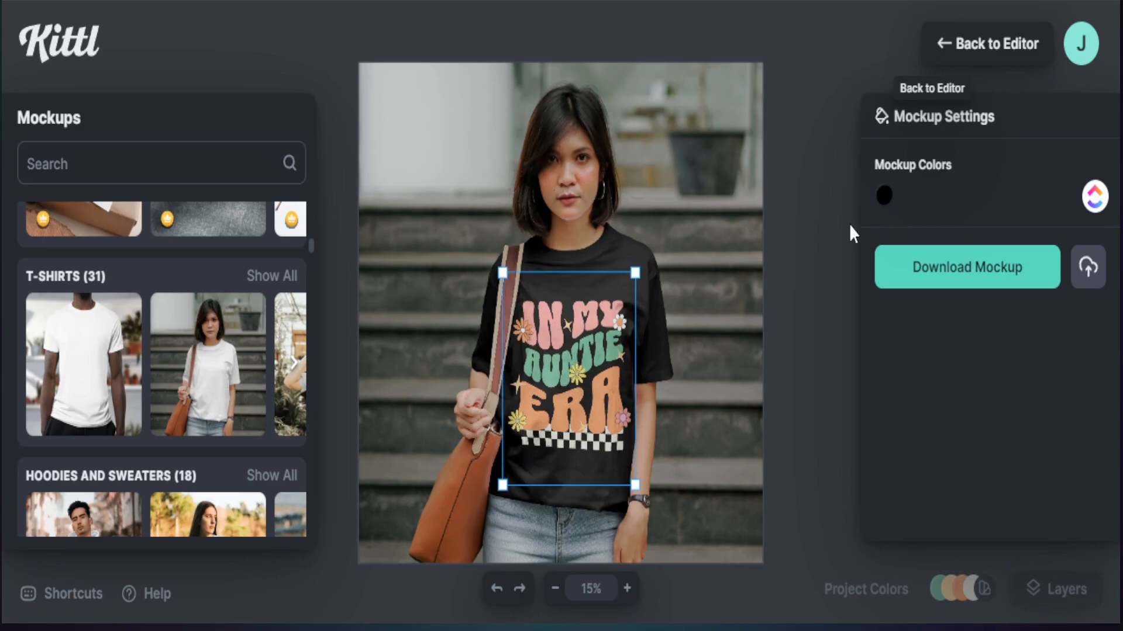
Step: Preview the design on the back-view T-shirt mockup of the man in the cap and enlarge it across the back
click(294, 363)
click(294, 362)
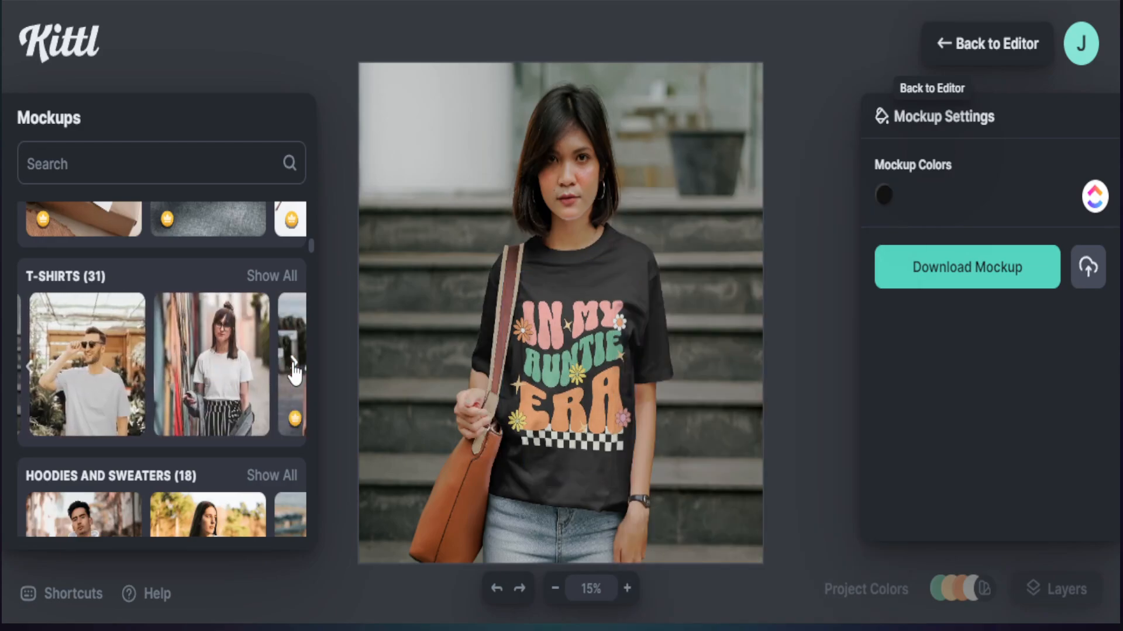
click(294, 364)
click(294, 364)
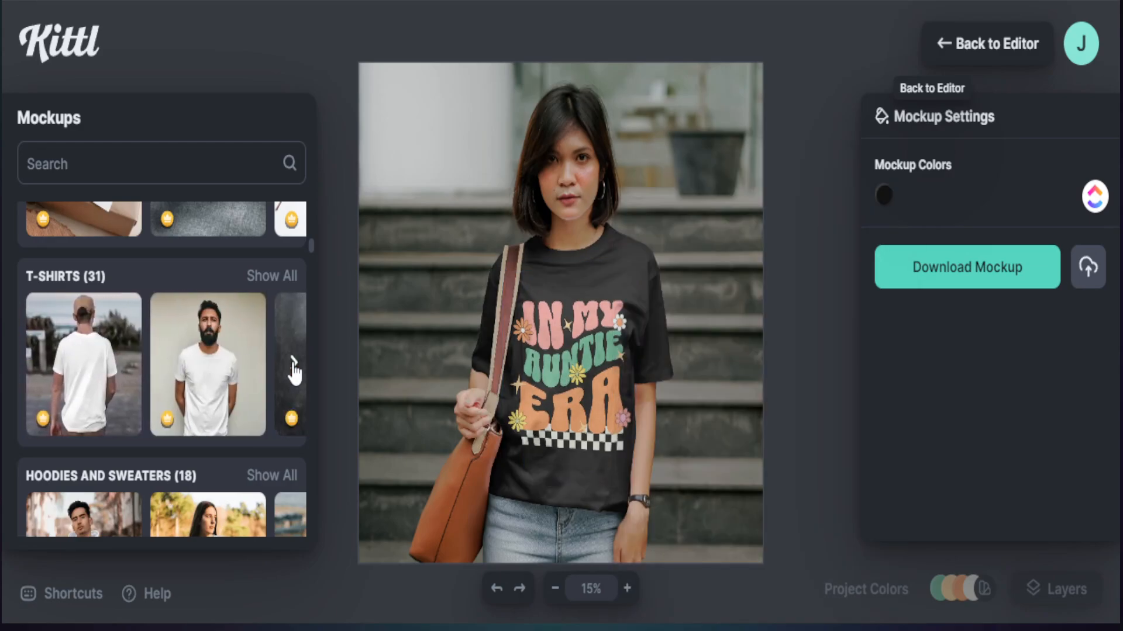
click(84, 386)
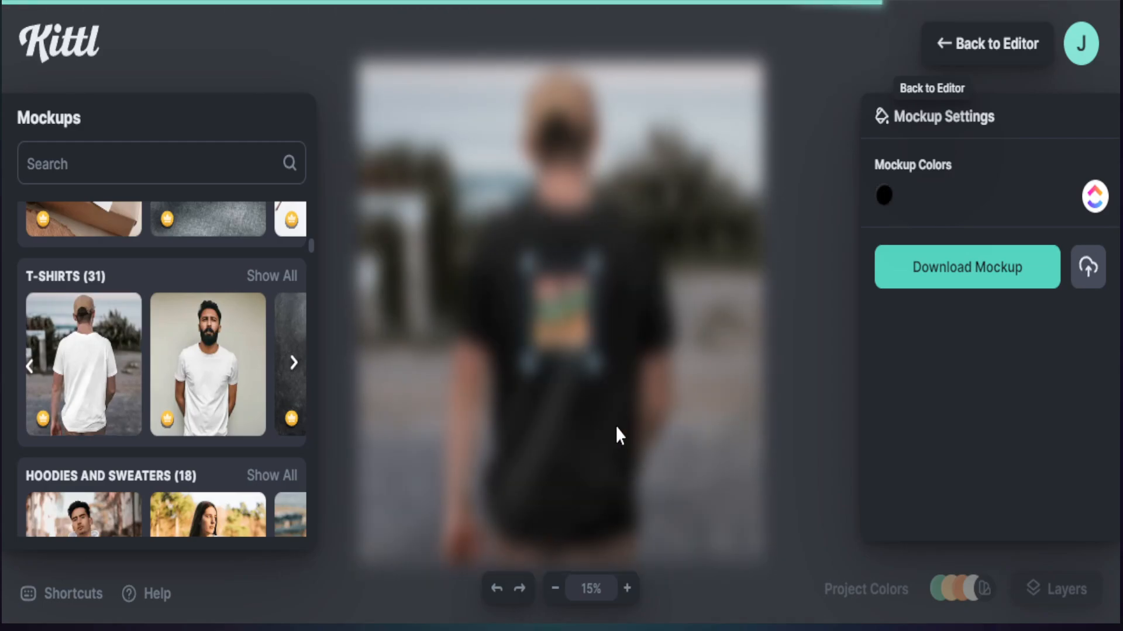
drag(593, 365, 608, 484)
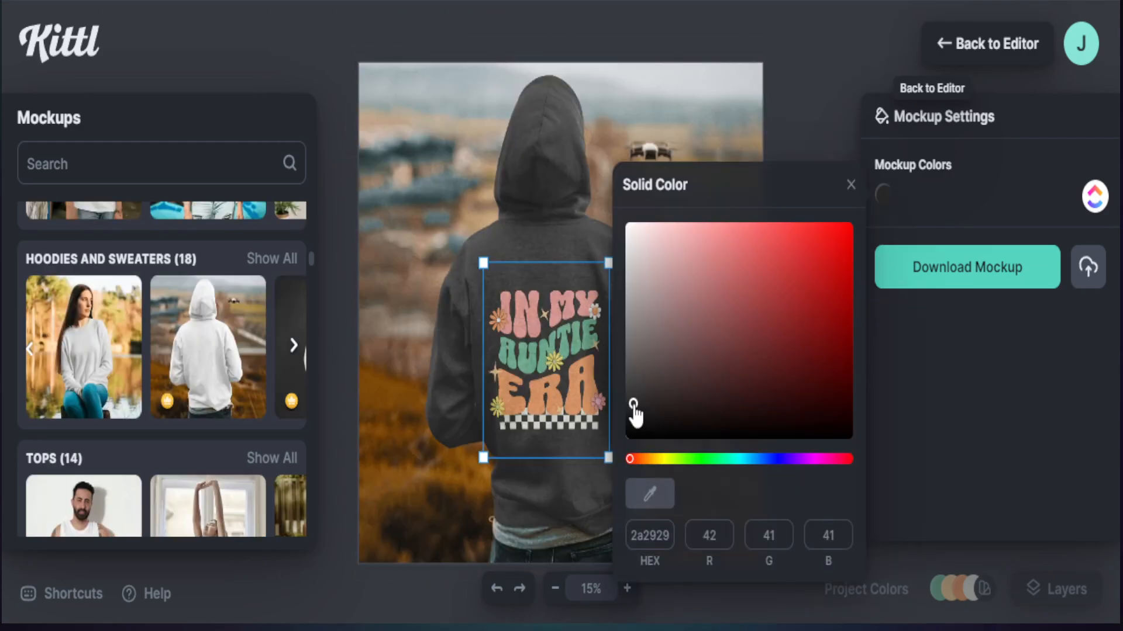
drag(634, 413, 634, 416)
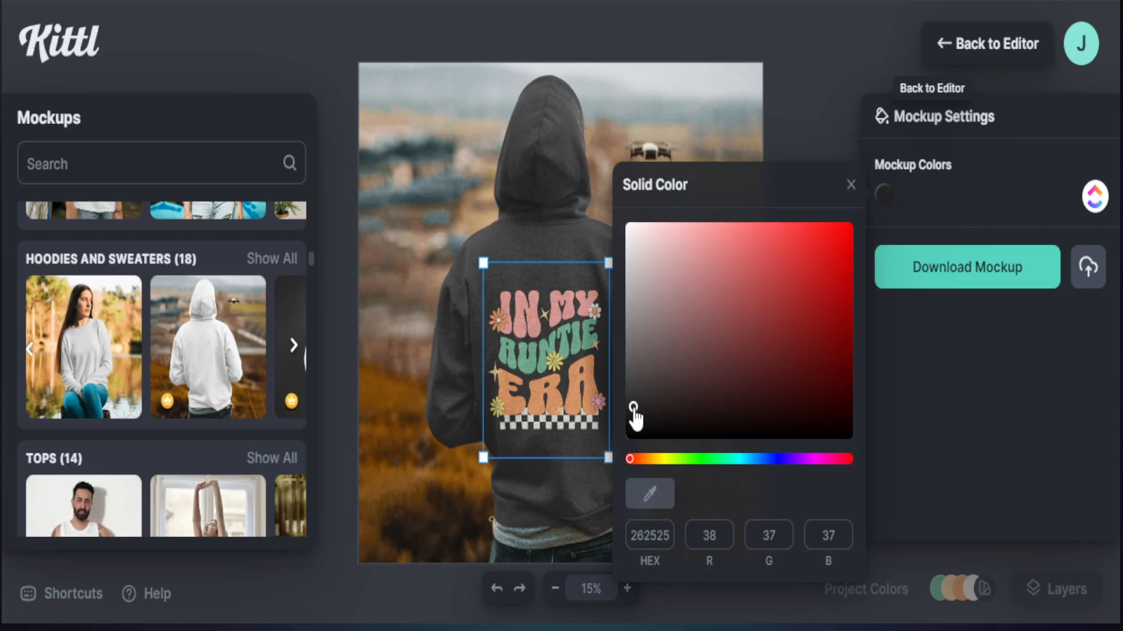
Step: Enlarge the design on the back of the hoodie mockup and centre it between the shoulders
click(814, 133)
drag(610, 265, 621, 246)
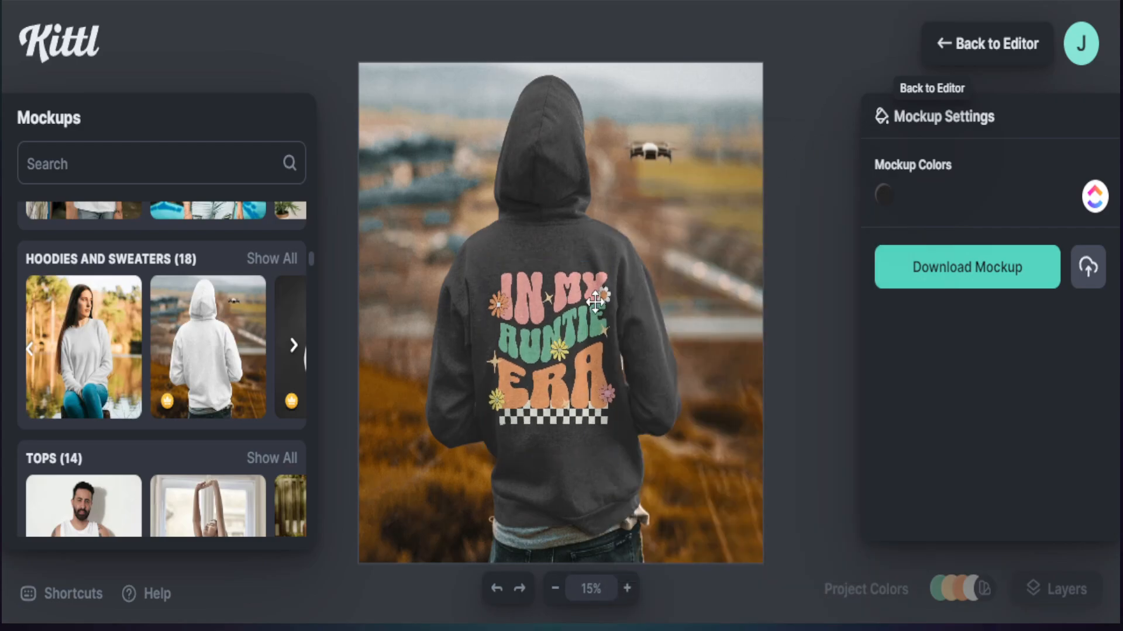
drag(568, 338, 570, 346)
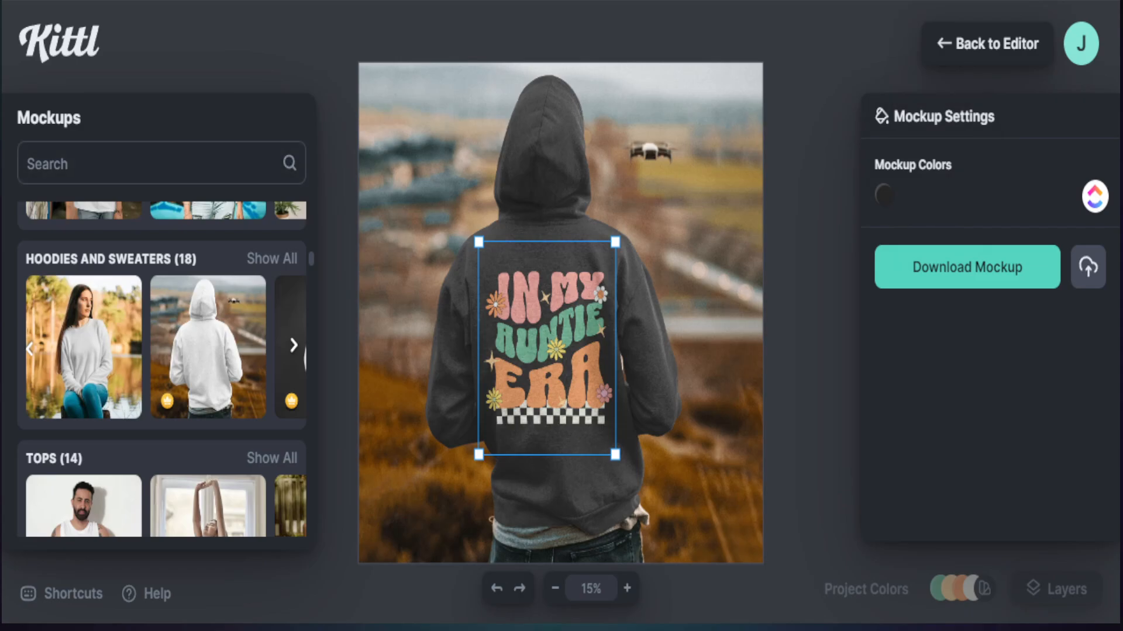
Step: Return to the editor and download the design as a PNG with Remove Background and Optimize Quality enabled
click(966, 51)
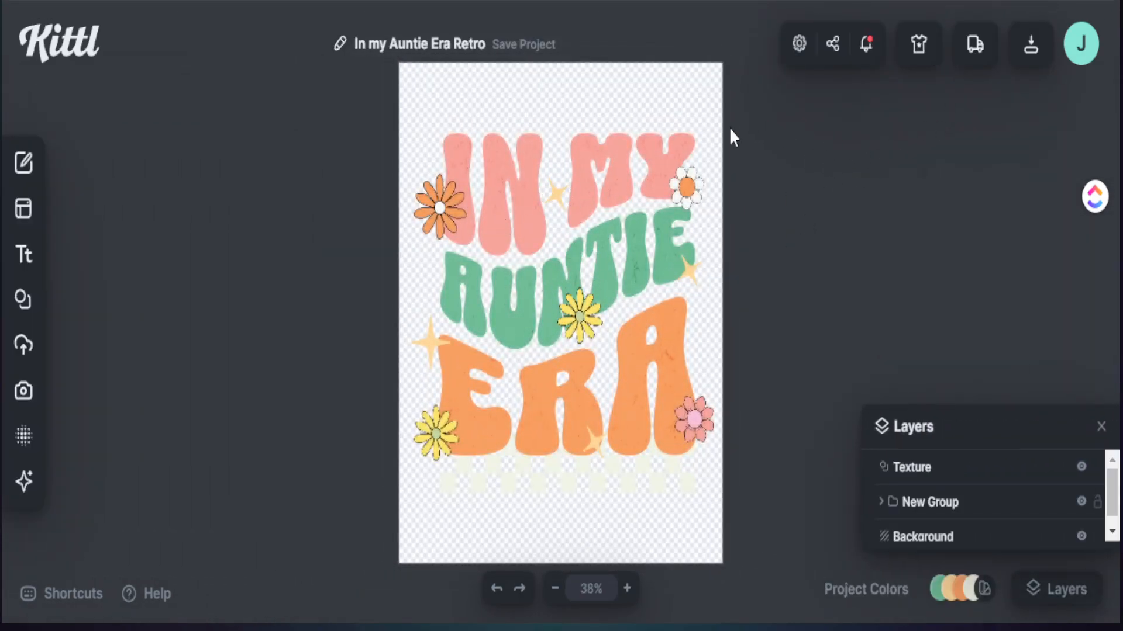
click(1040, 59)
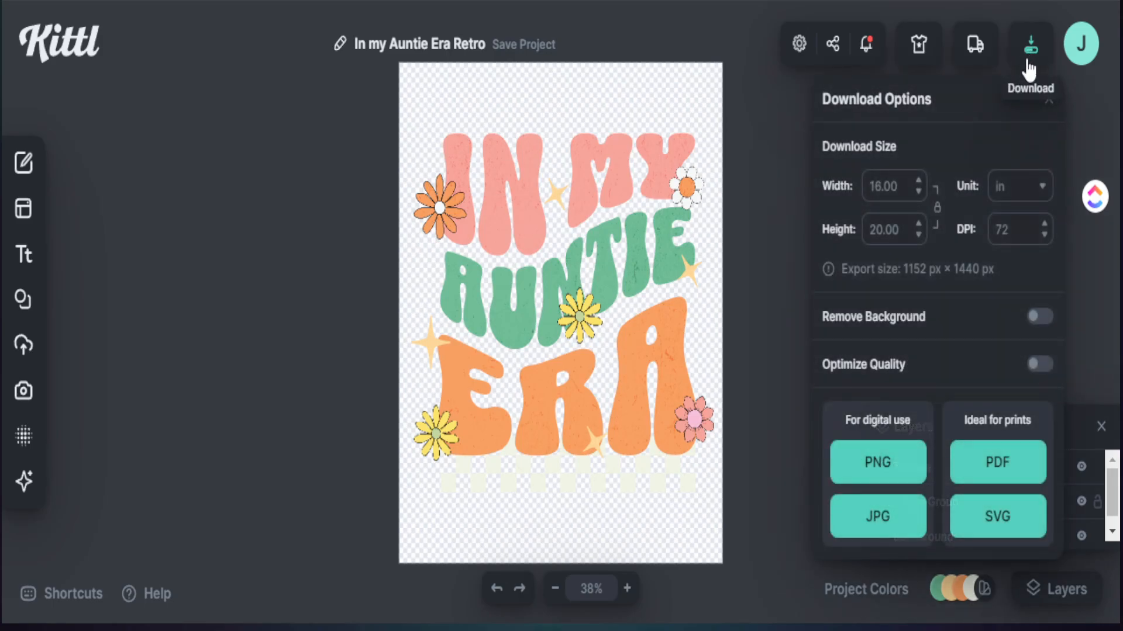
click(1034, 320)
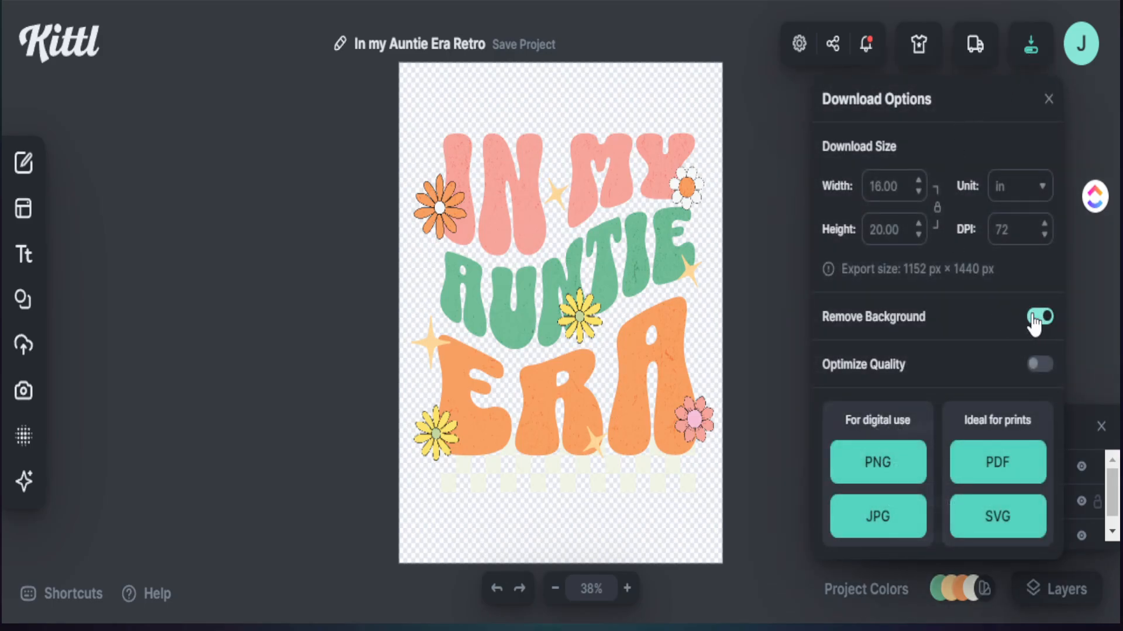
click(1038, 367)
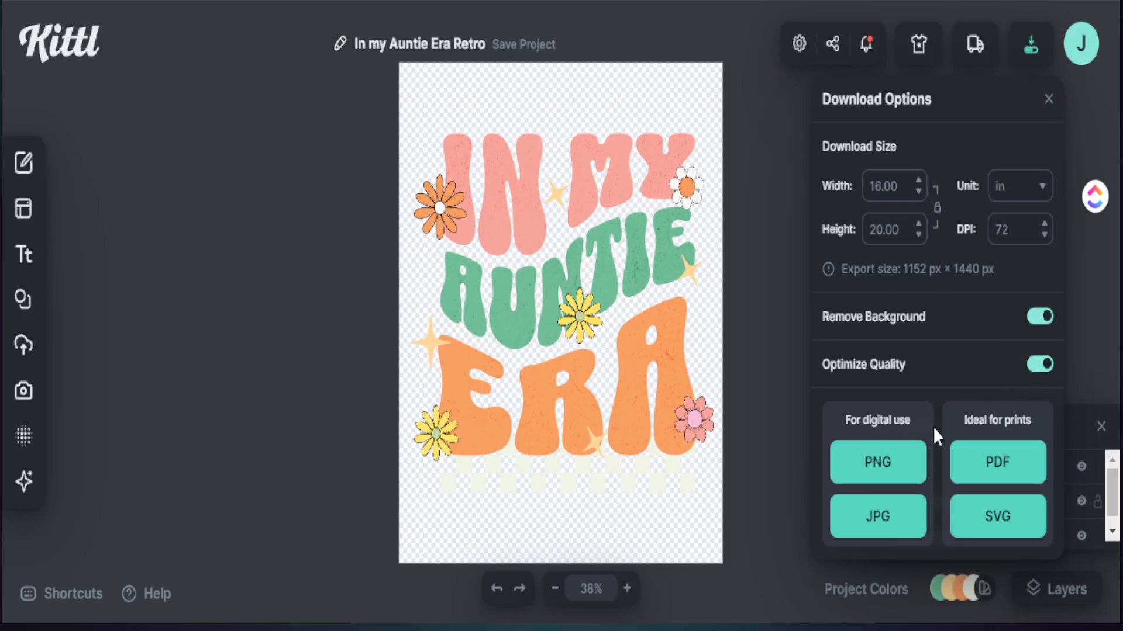
click(878, 465)
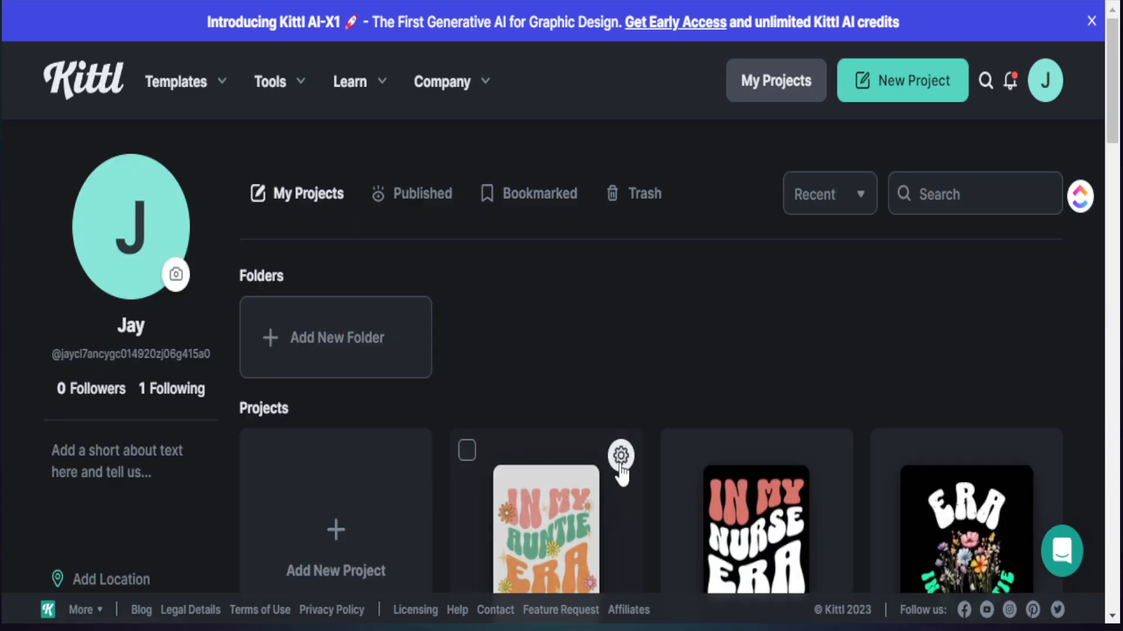
Step: Duplicate the "In my Auntie Era Retro" project and rename the opened copy "In my Auntie Era Retro Front Design"
click(621, 457)
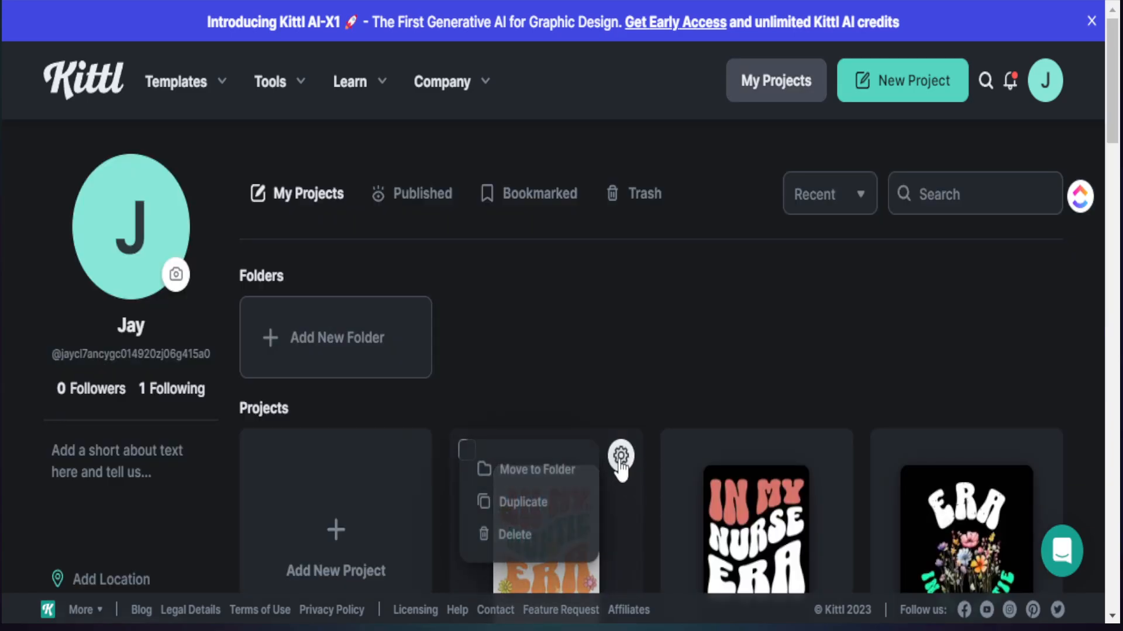
click(518, 504)
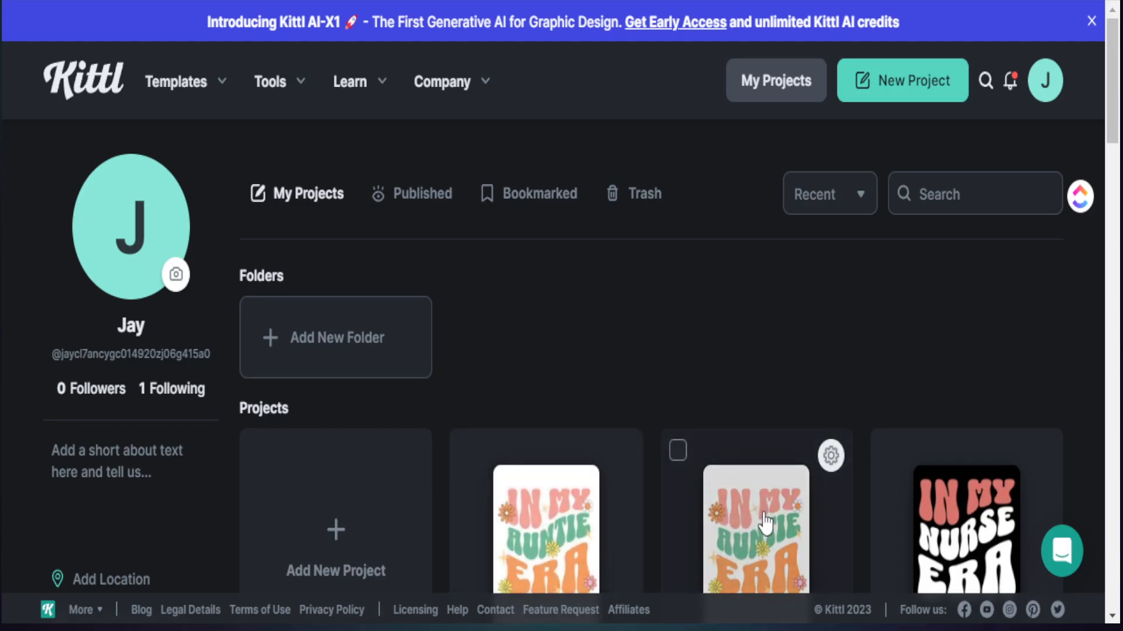
click(539, 523)
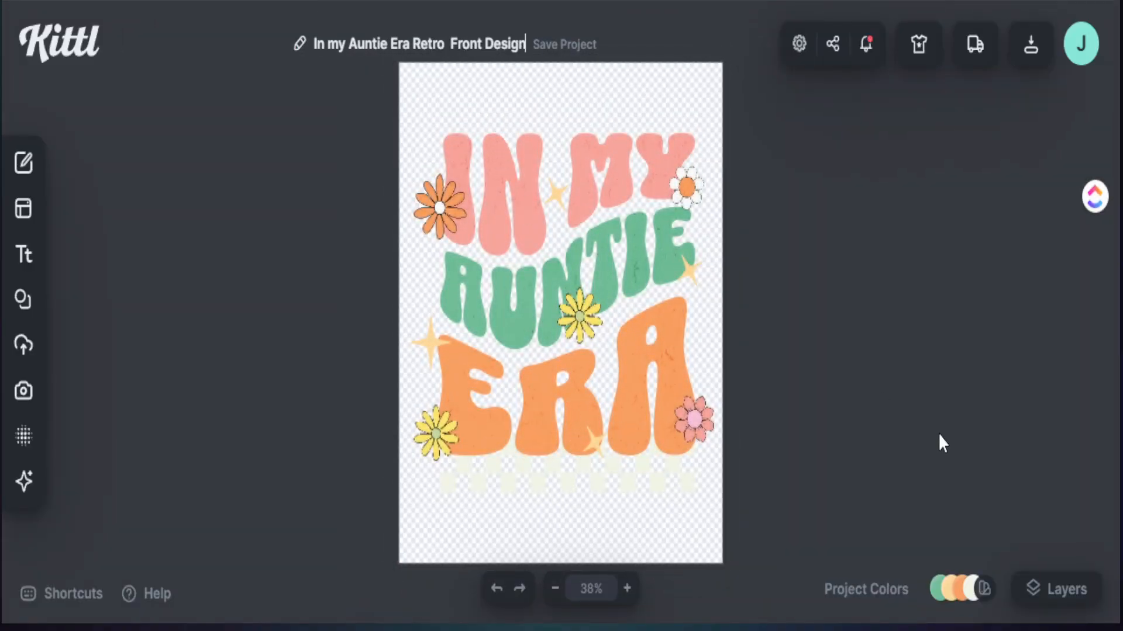
click(938, 434)
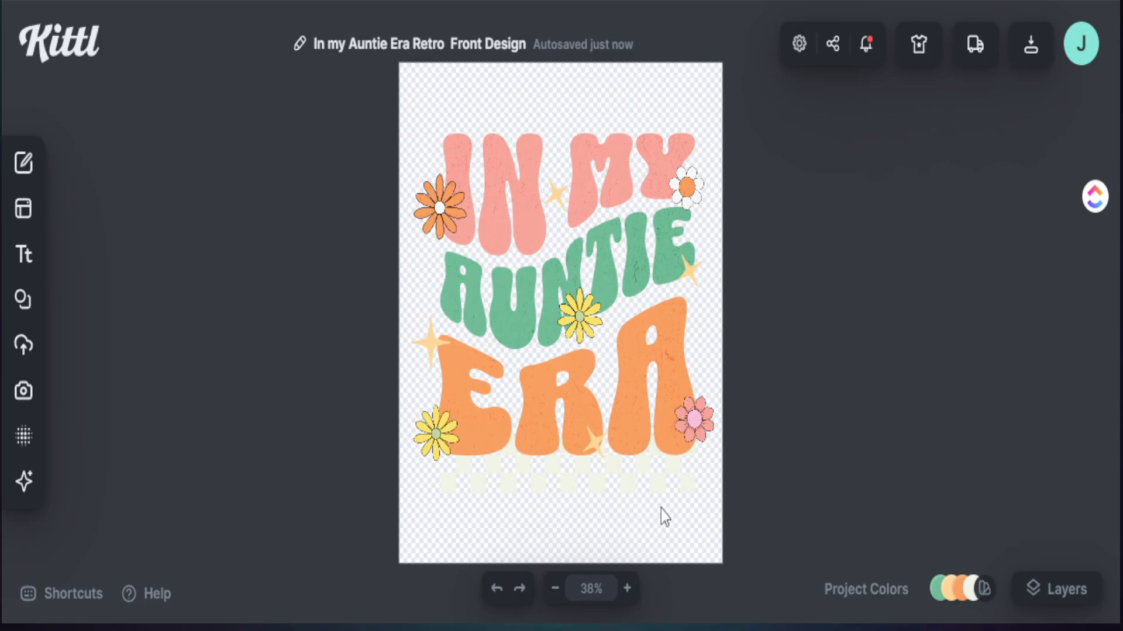
Step: Ungroup the artwork so its lettering, flowers, stars and checkered strip can be edited separately
click(443, 414)
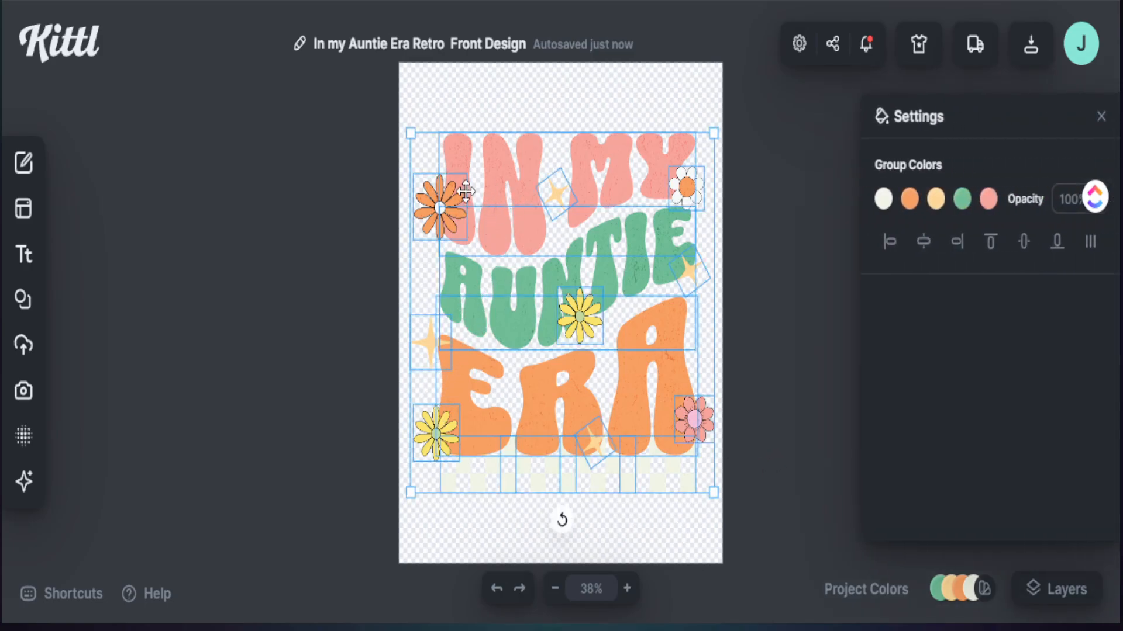
right_click(457, 156)
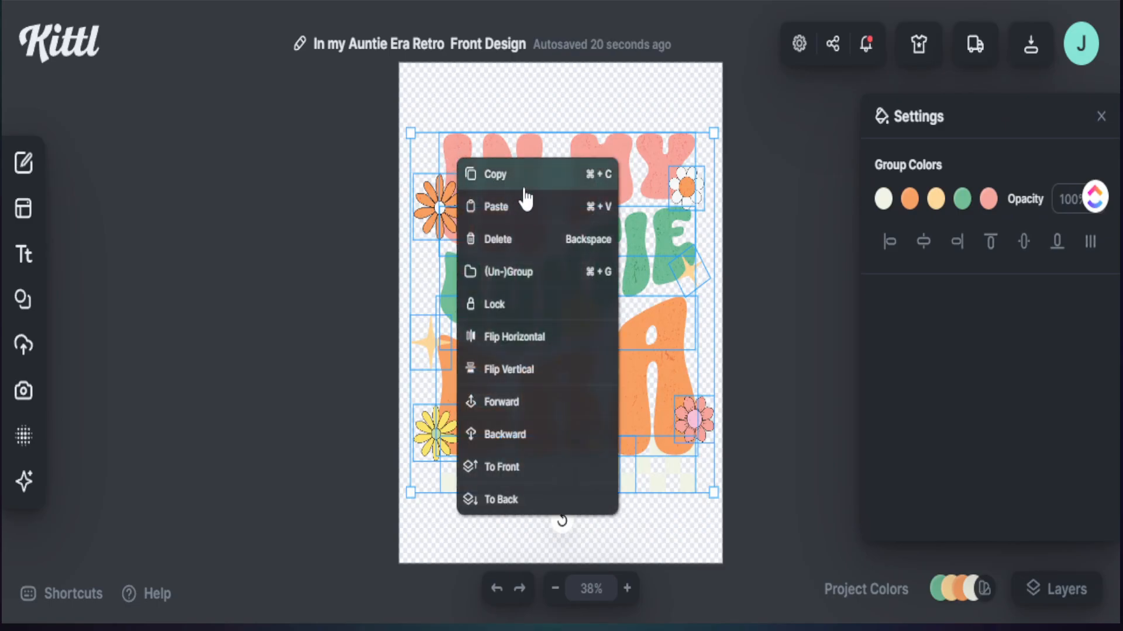
click(521, 272)
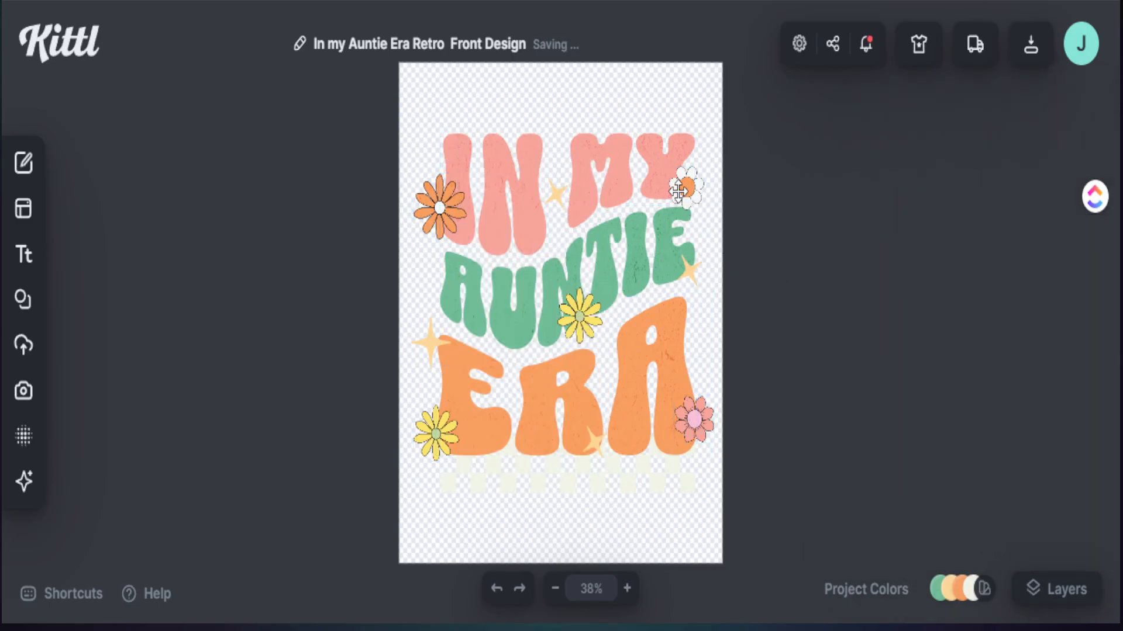
Step: Move the orange flower, the white flower, the lower yellow flower and the large star off the artboard
drag(687, 186, 420, 86)
drag(439, 208, 423, 165)
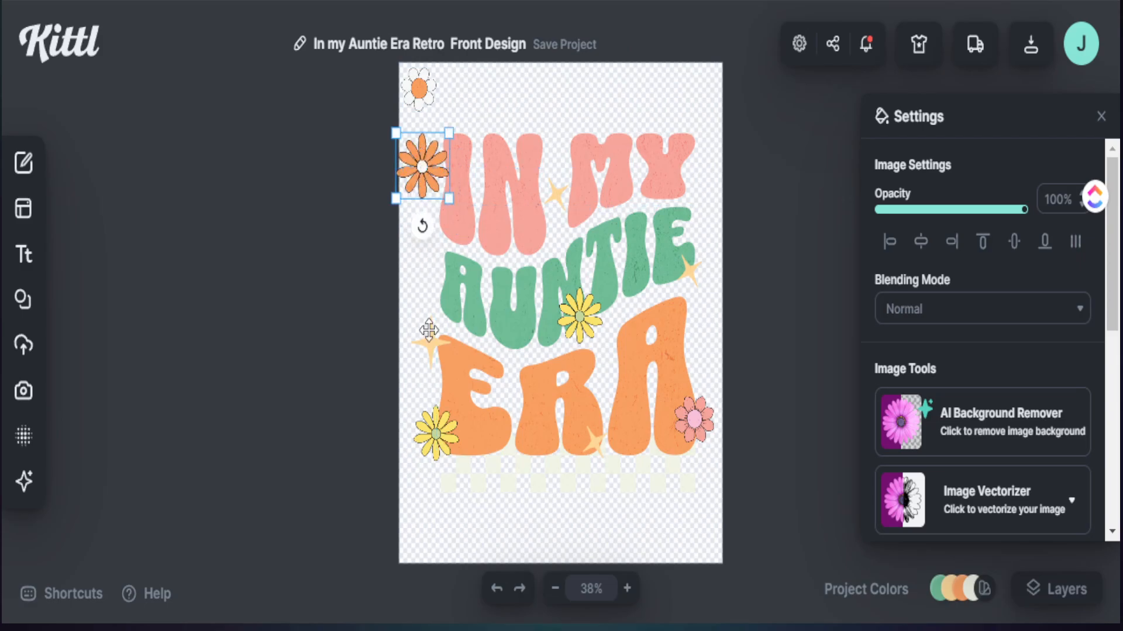
drag(436, 348, 427, 245)
drag(428, 424, 318, 210)
drag(421, 240, 330, 159)
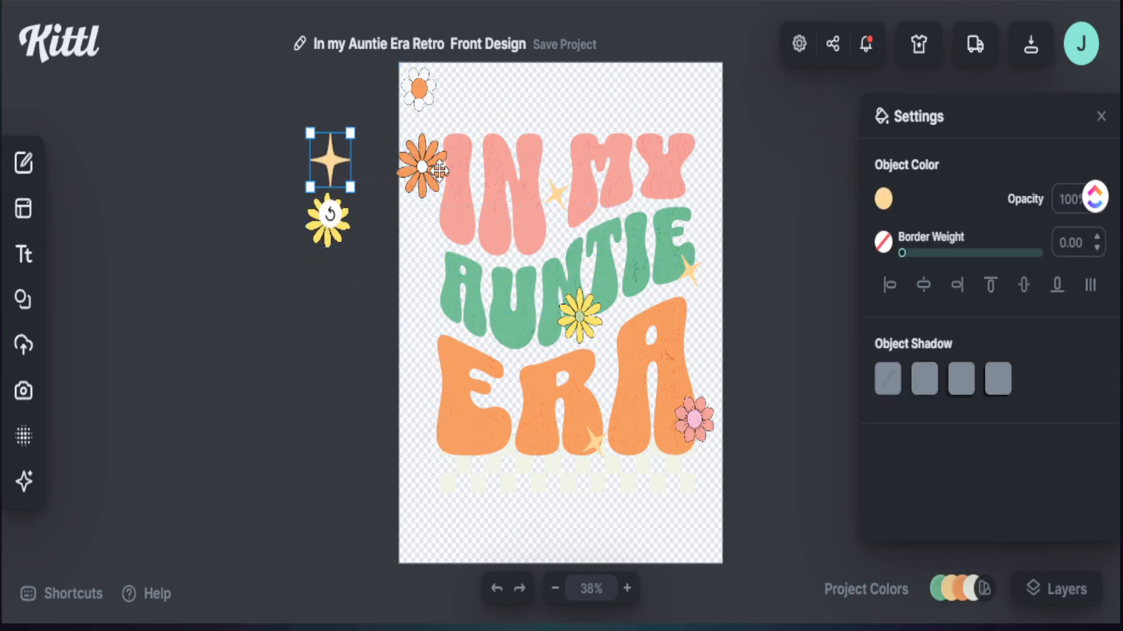
drag(423, 166, 276, 162)
drag(419, 89, 289, 235)
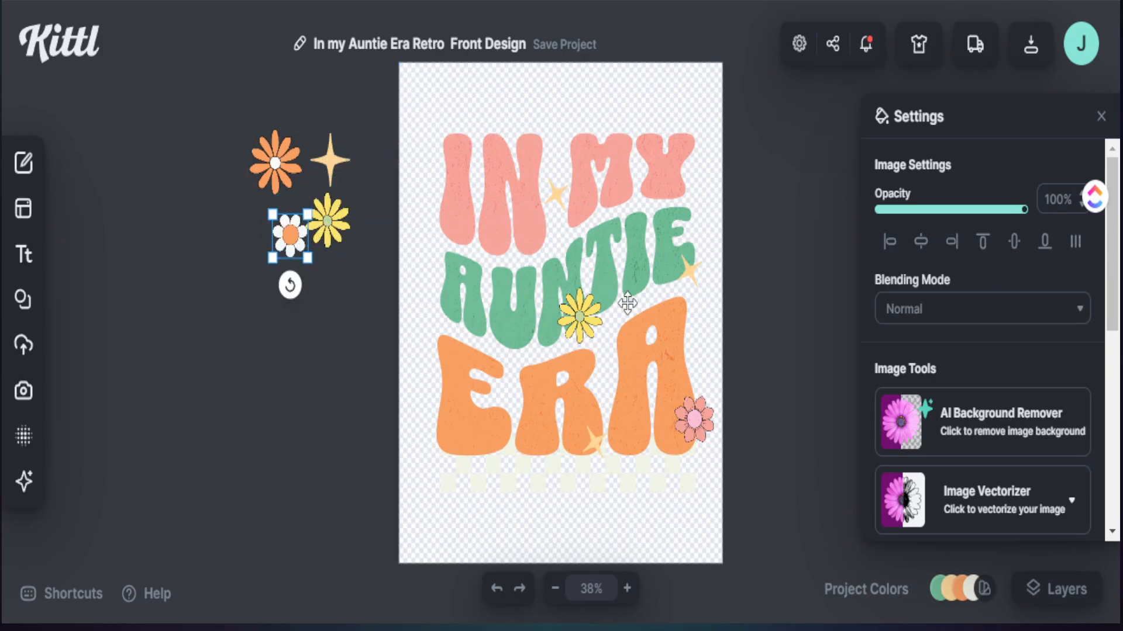
Step: Move the remaining yellow and pink flowers and the three small stars off the artboard, and delete the checkered strip
drag(571, 317, 288, 323)
drag(556, 194, 237, 278)
drag(662, 268, 182, 355)
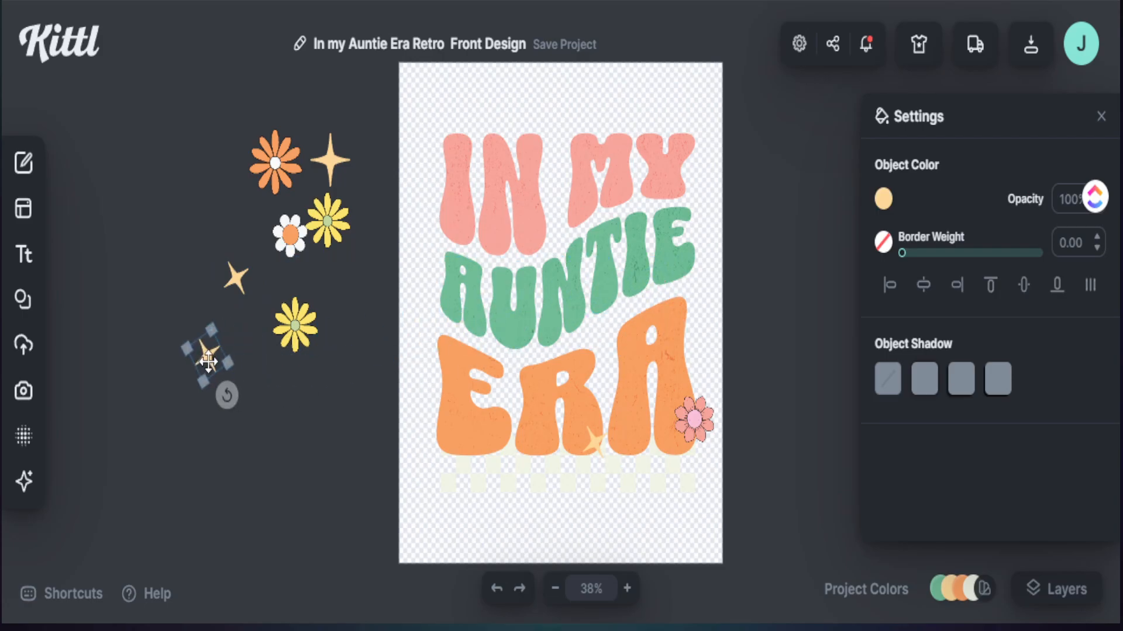
drag(694, 420, 279, 439)
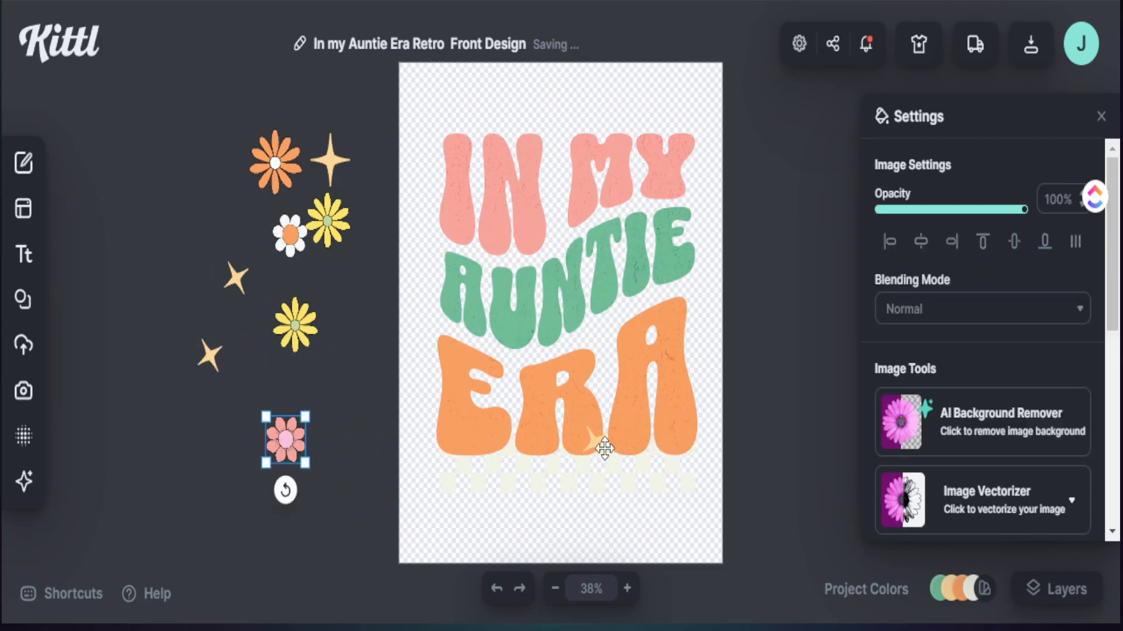
drag(594, 444, 169, 504)
drag(491, 472, 272, 553)
key(Delete)
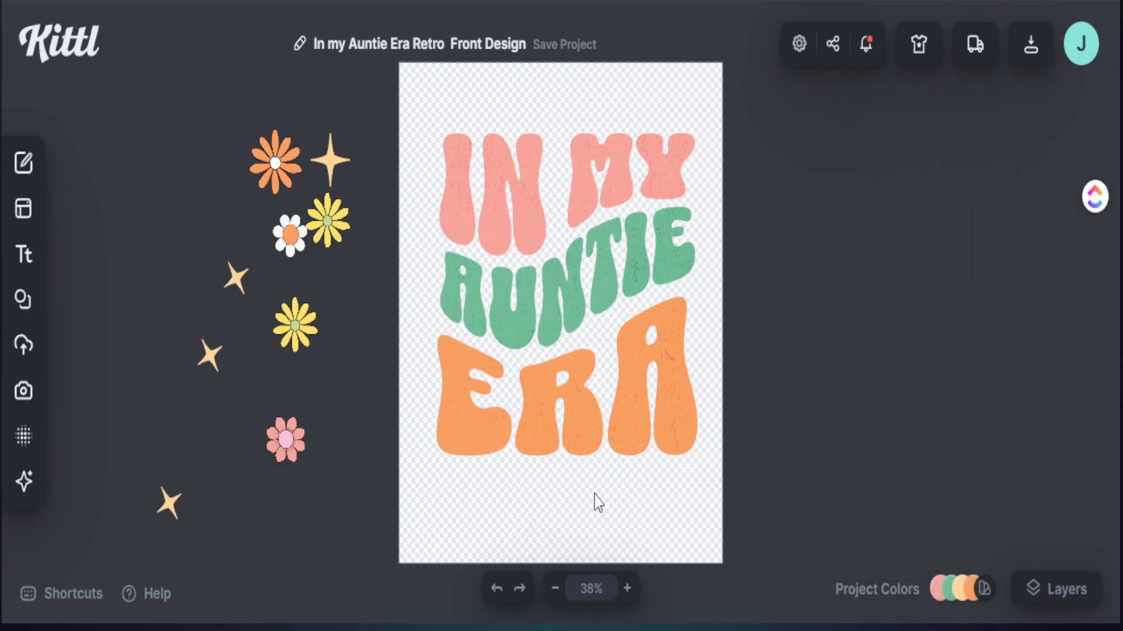
Step: Rearrange the lettering with ERA at the head of the artboard and IN MY and AUNTIE below it
click(551, 419)
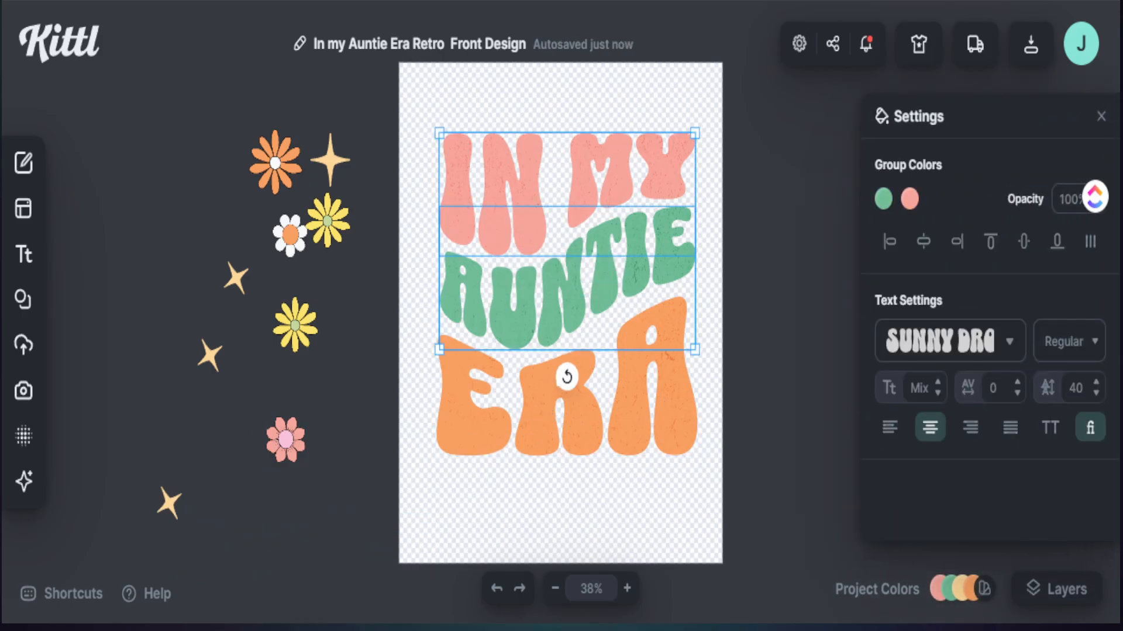
click(612, 506)
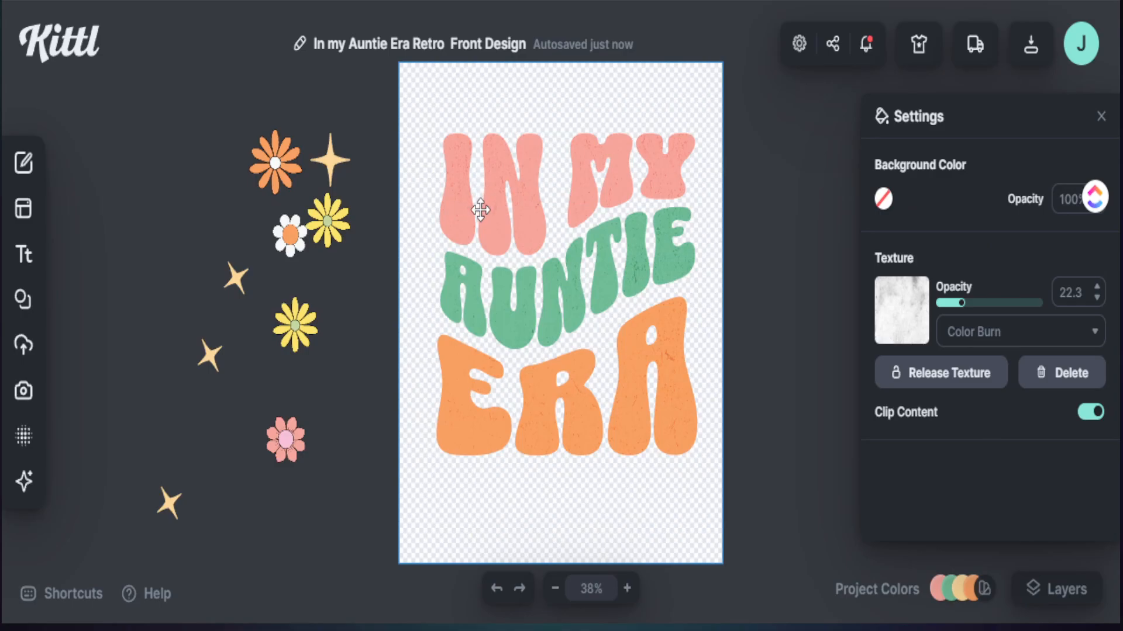
drag(571, 407, 549, 144)
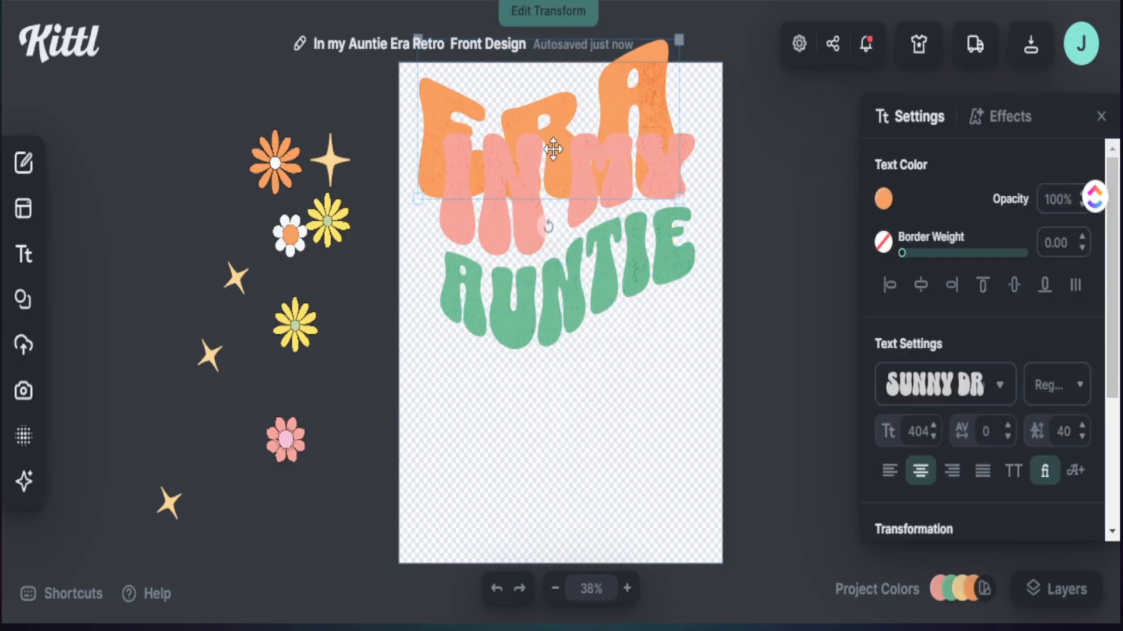
drag(546, 233, 501, 426)
drag(509, 211, 501, 380)
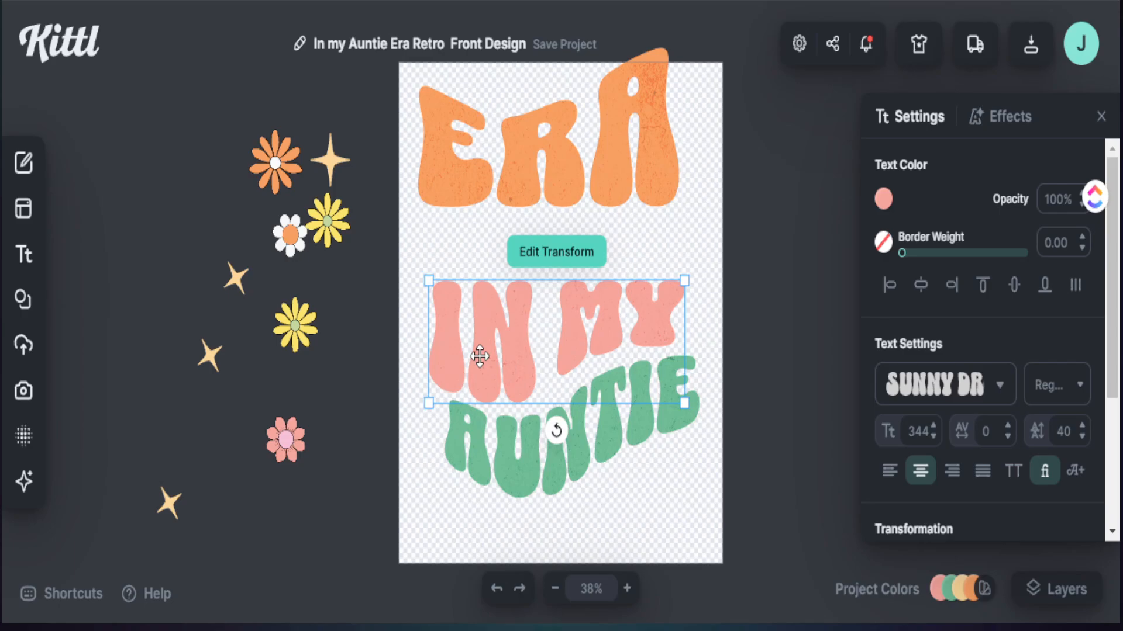
Step: Delete the separate green AUNTIE text and extend the pink text to read "IN MY AUNTIE"
click(697, 452)
click(523, 454)
key(Delete)
double_click(477, 355)
click(664, 371)
key(Return)
text(AUNITE)
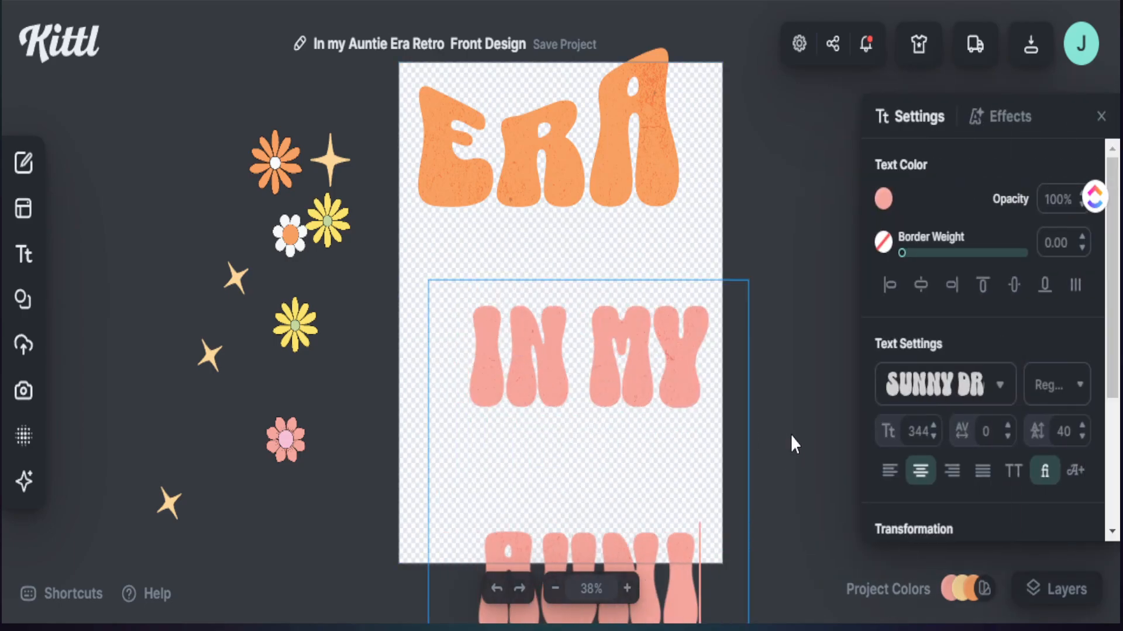
Step: Apply the Circle transformation to the pink "IN MY AUNTIE" text
click(791, 433)
scroll(901, 450, down, 4)
click(1013, 396)
scroll(1015, 397, down, 1)
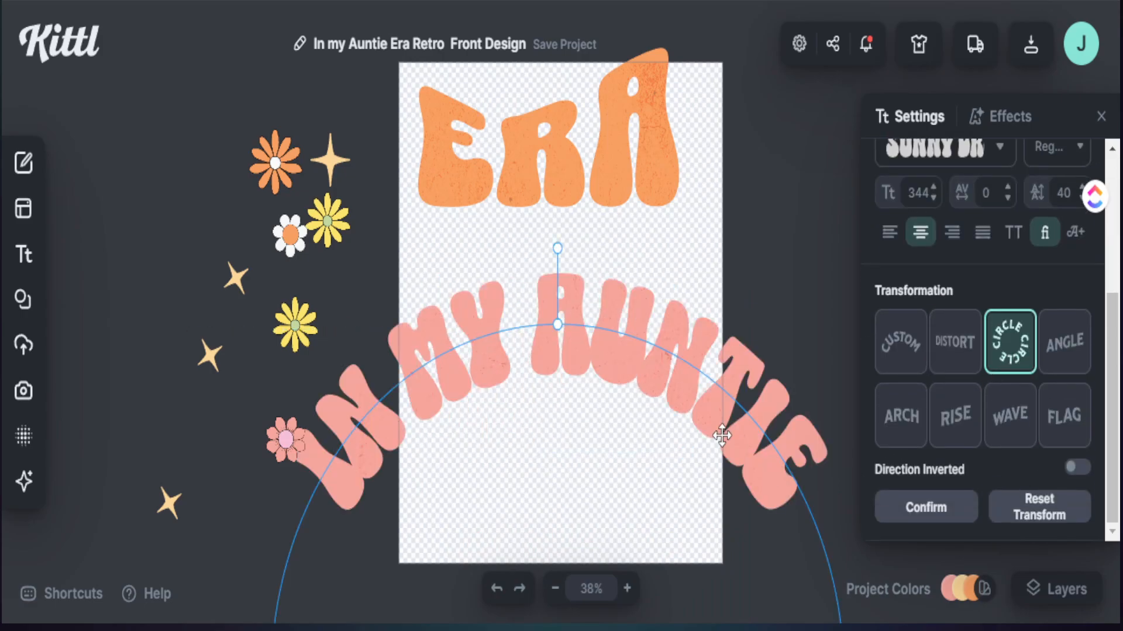
Step: Invert the direction of the circular "IN MY AUNTIE" text and shrink it to curve along the lower artboard
click(924, 506)
click(1076, 468)
drag(827, 510, 588, 198)
scroll(994, 409, down, 4)
click(1077, 489)
drag(683, 502, 687, 473)
Step: Move the ERA text down above the curved phrase and apply the Circle transformation to it
drag(634, 175, 599, 220)
scroll(890, 487, down, 4)
click(1010, 373)
Step: Try letter spacings of 300 and 250 on the ERA text, and settle on 200
double_click(983, 227)
text(300)
double_click(981, 226)
text(250)
double_click(982, 227)
text(200)
scroll(991, 410, down, 2)
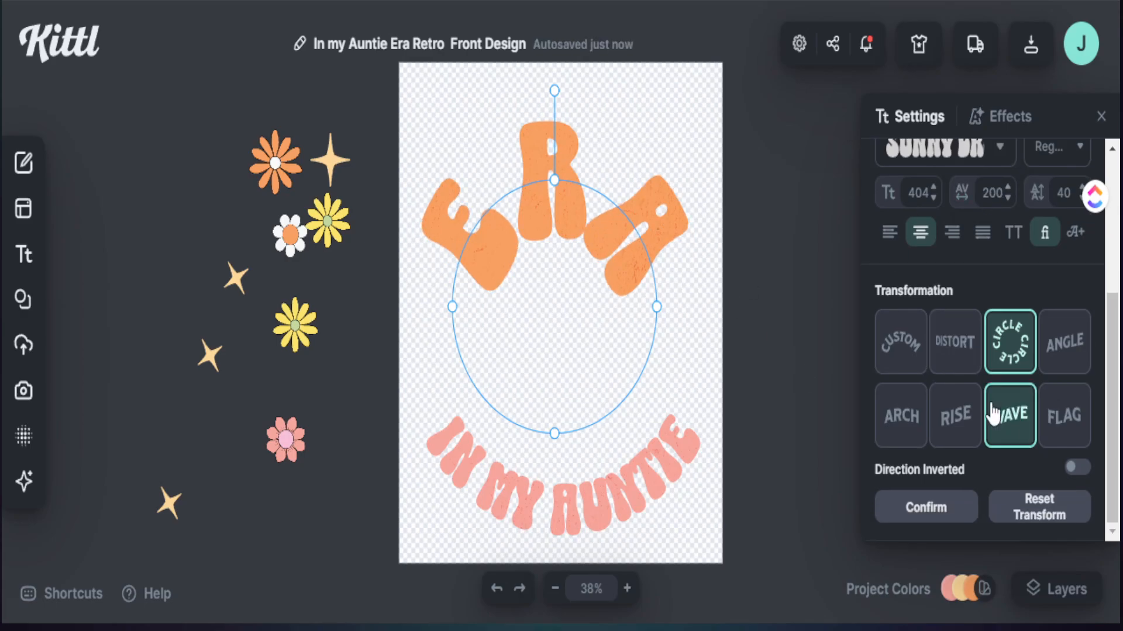
Step: Enlarge the ERA text's circle to flatten its curve, set the letter spacing to 50, and move the text up near the artboard's upper edge
drag(553, 181, 553, 178)
drag(554, 434, 554, 623)
scroll(1010, 416, up, 3)
double_click(993, 409)
text(50)
mouse_move(646, 219)
mouse_down()
mouse_move(646, 247)
mouse_move(648, 199)
mouse_up()
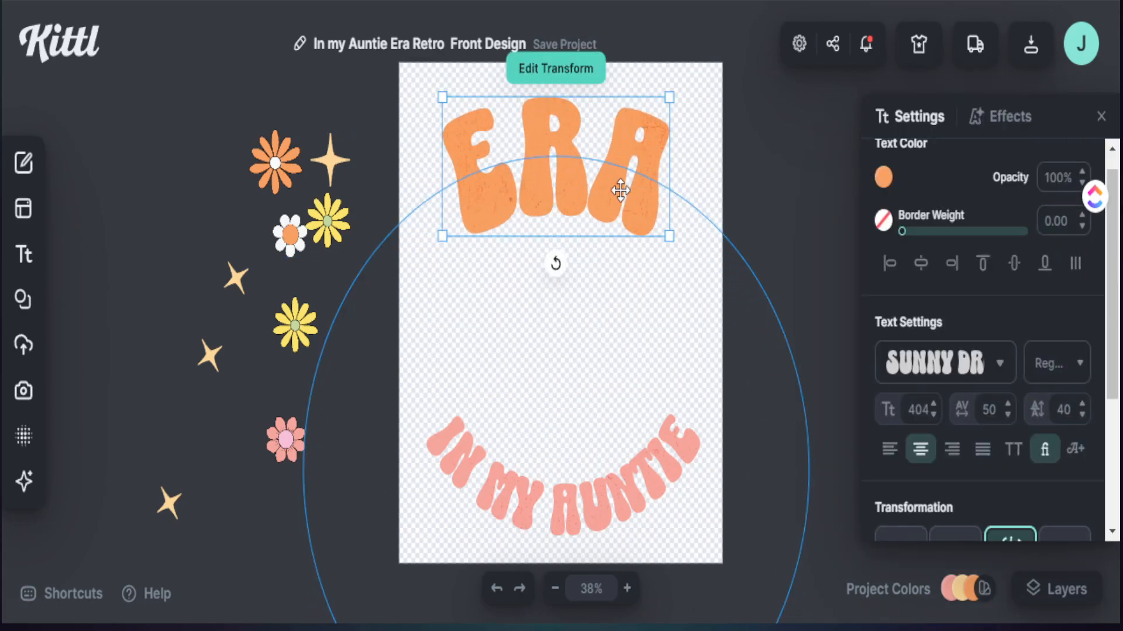
Step: Nudge the IN MY AUNTIE text up and arrange the yellow flower, sparkles and script name around the two curved phrases
drag(579, 490, 581, 479)
drag(328, 229, 661, 461)
drag(582, 361, 564, 335)
drag(485, 440, 515, 409)
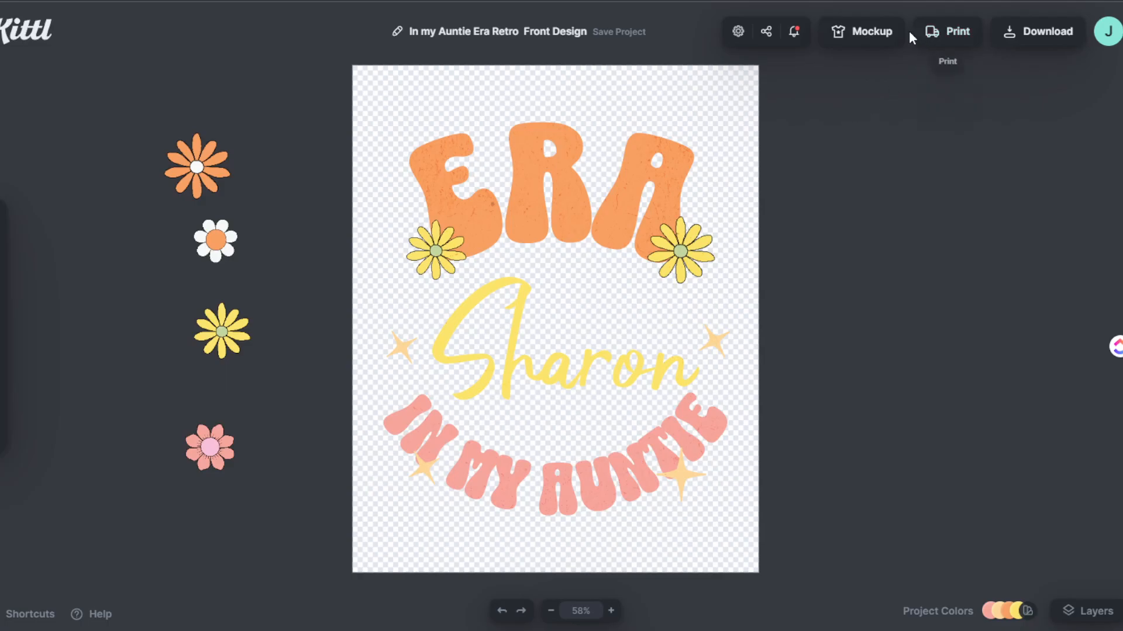
Step: Preview the front design on the black T-shirt mockup and shift it up and sideways onto one side of the chest
click(844, 34)
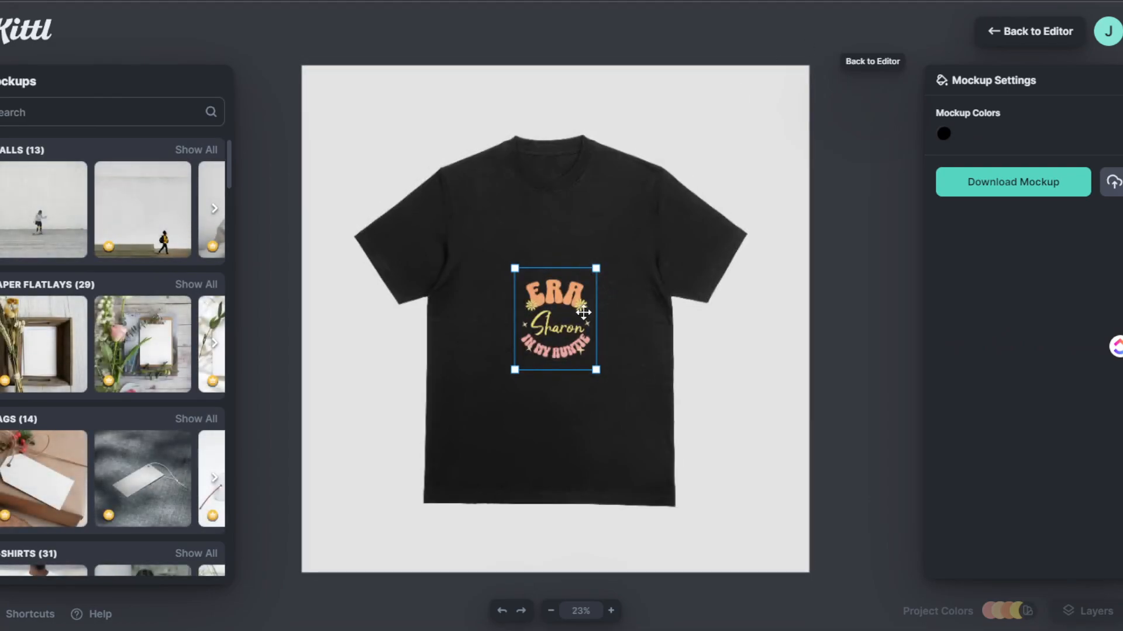
drag(568, 314, 596, 270)
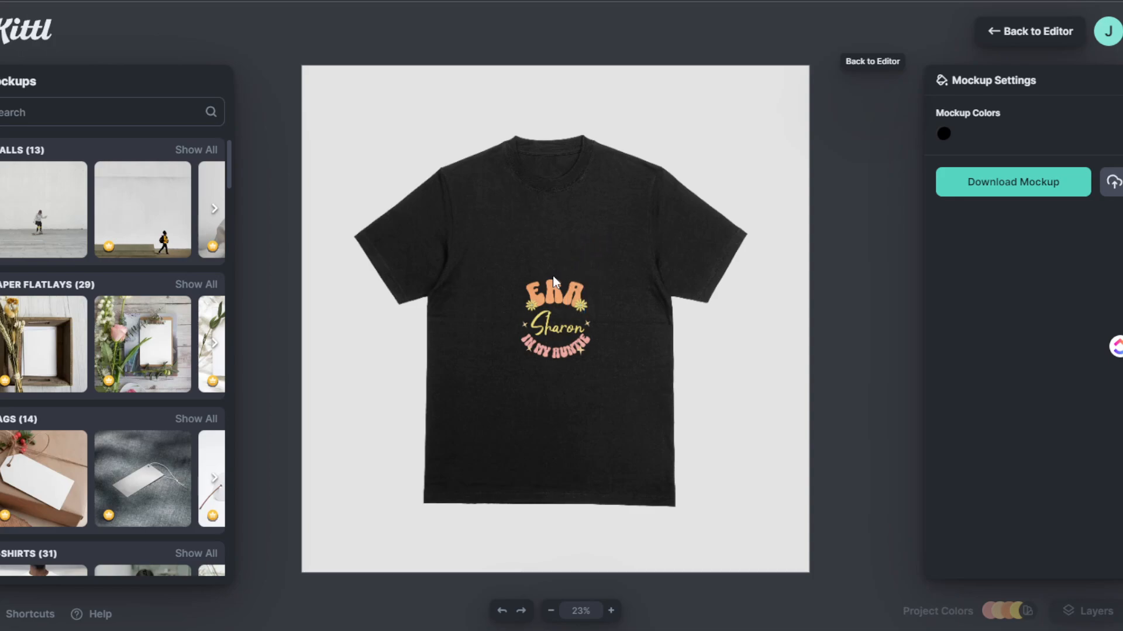
drag(550, 296, 621, 280)
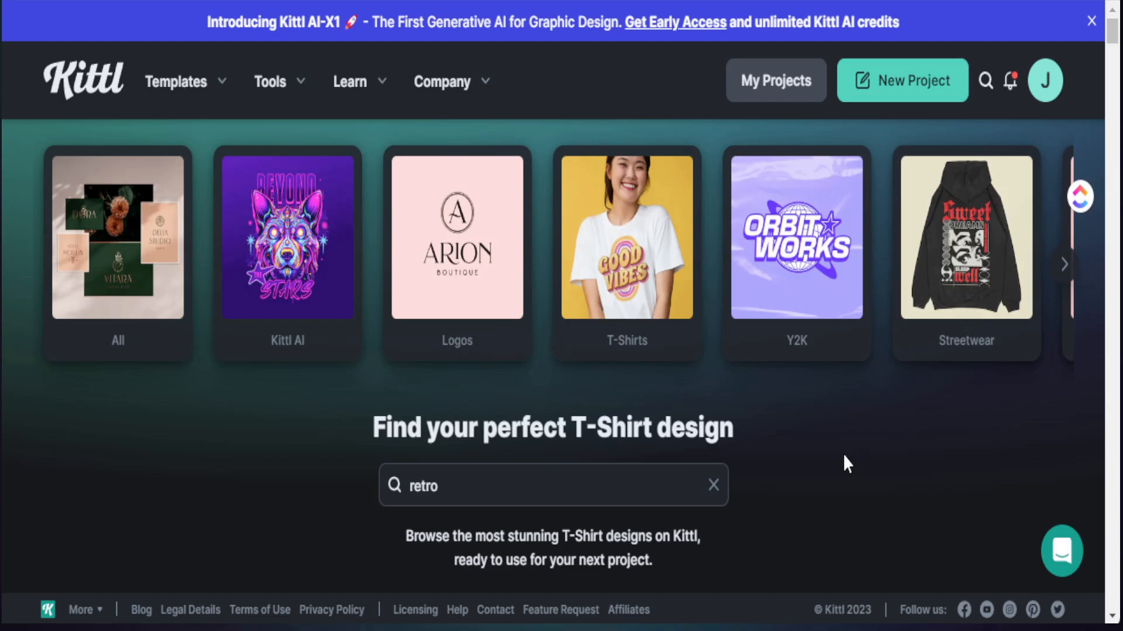
Step: Look over the sweatshirt's preview views and browse the T-shirt template gallery for retro designs
scroll(844, 464, down, 5)
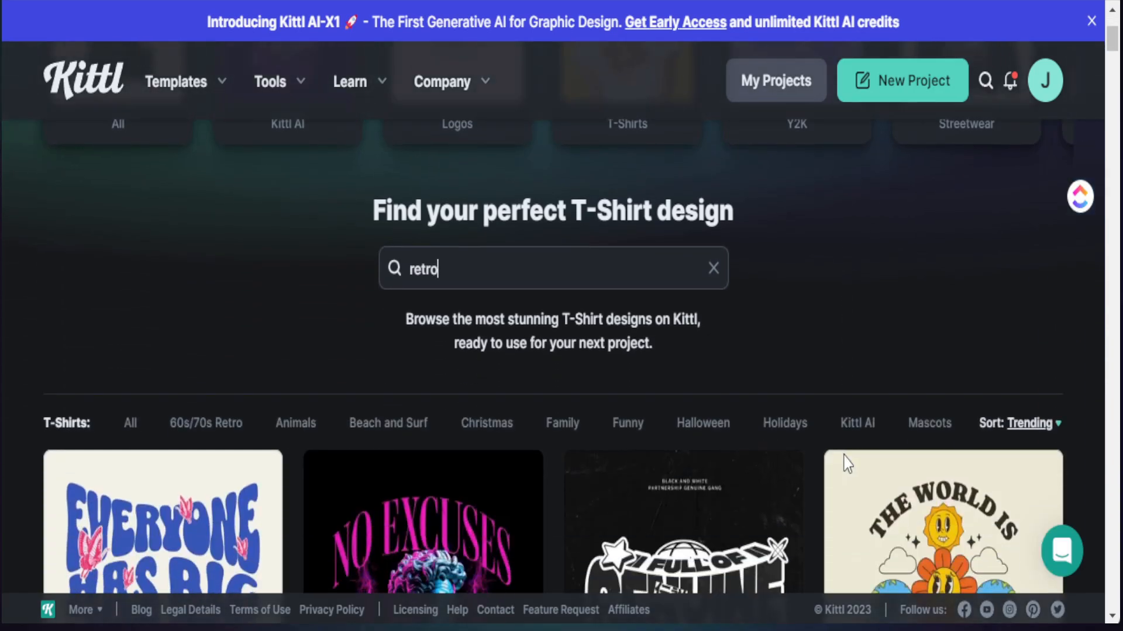
scroll(608, 414, down, 5)
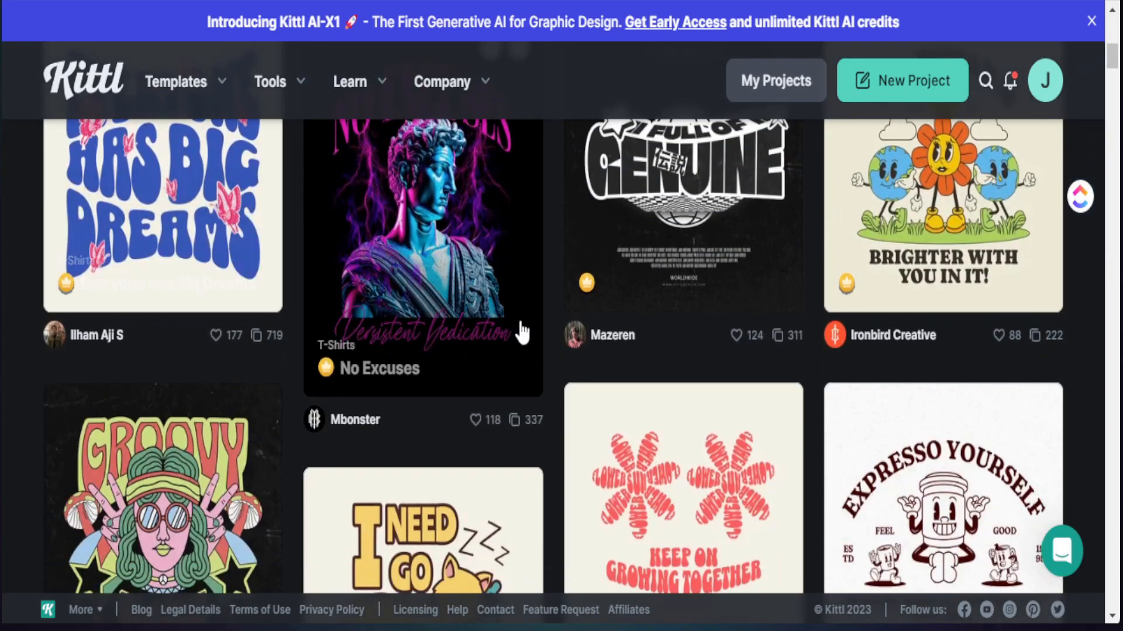
scroll(584, 409, down, 4)
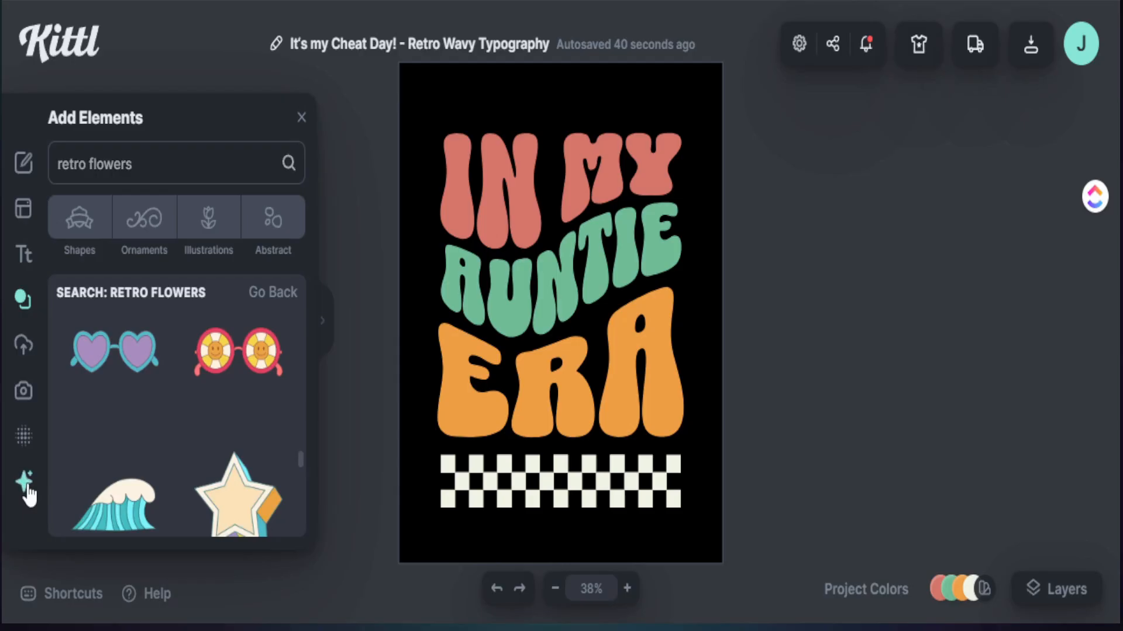
Step: Open the AI image generator in the wavy typography project
click(24, 482)
click(119, 318)
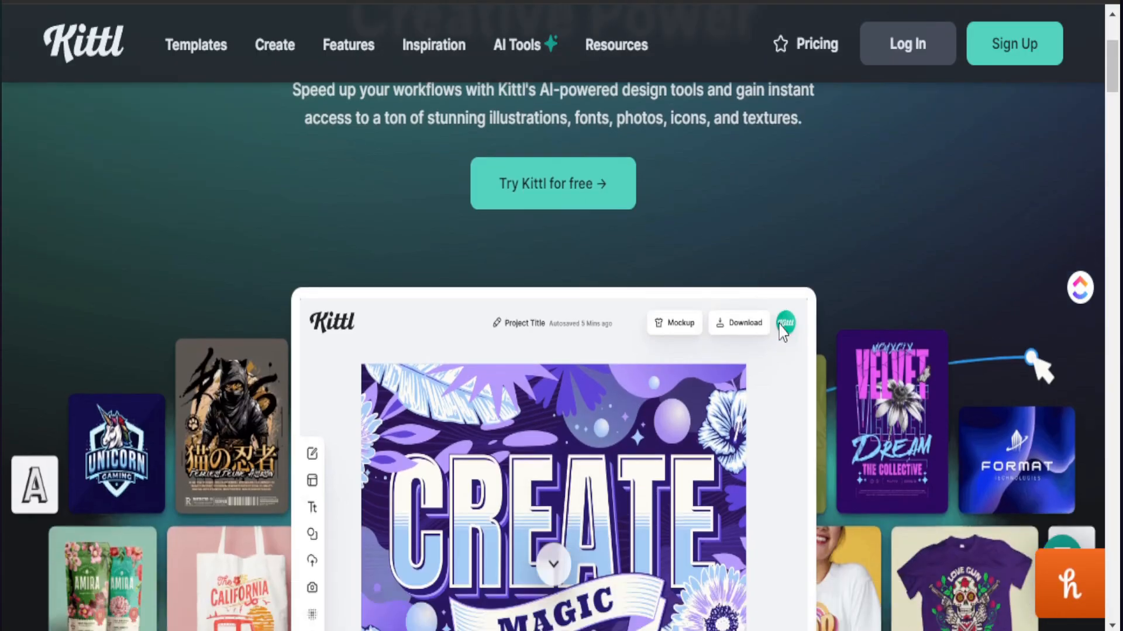
Step: Look through the Kittl homepage sections on AI-powered design tools, mockups and advanced text editing
scroll(778, 326, down, 2)
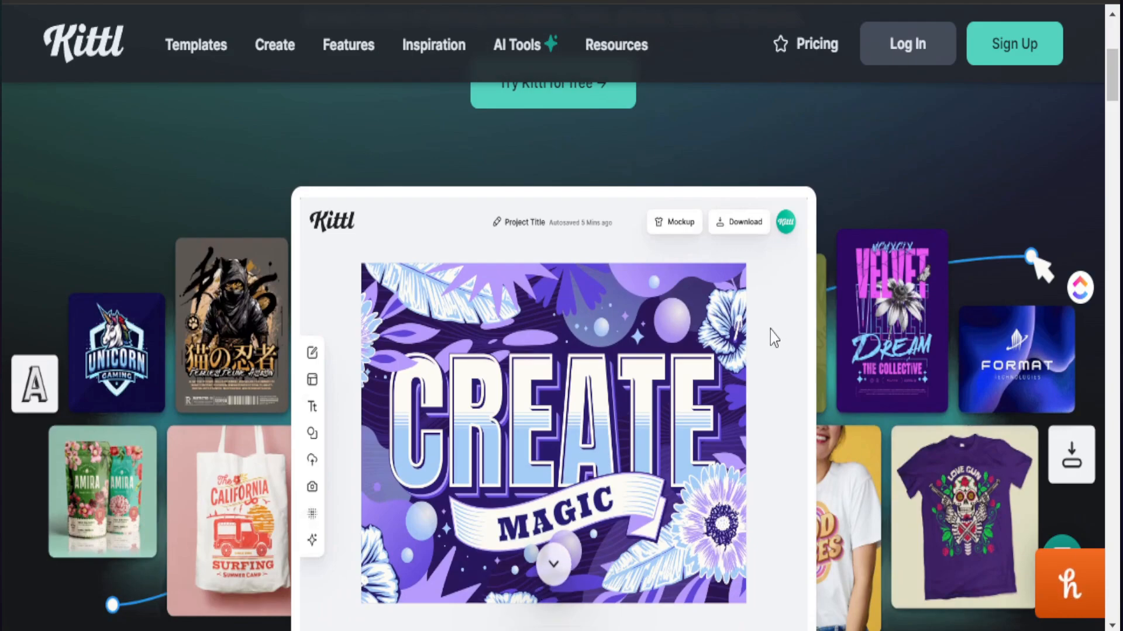
scroll(772, 327, down, 4)
scroll(767, 342, down, 10)
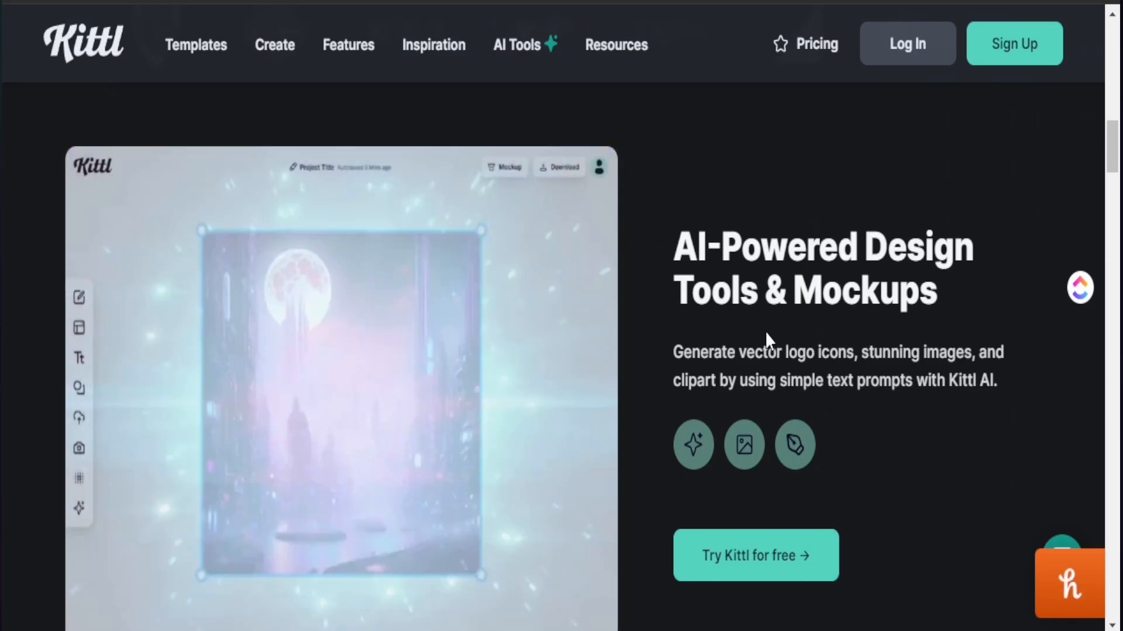
scroll(765, 331, down, 9)
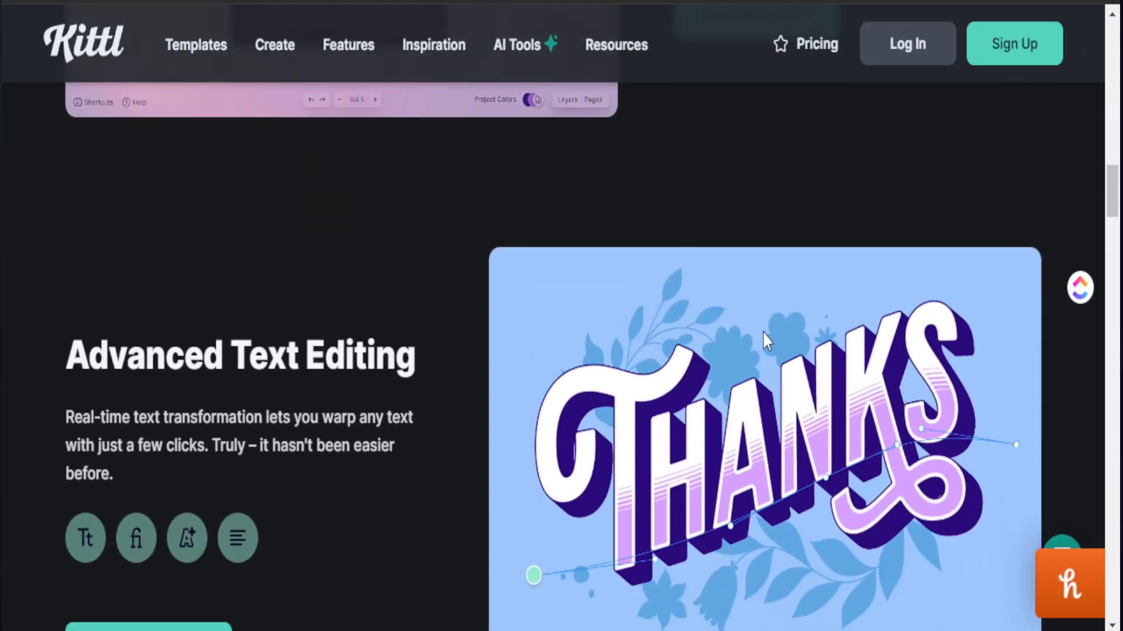
Step: Open the public template gallery and browse its retro-style T-shirt designs
click(175, 58)
scroll(349, 410, down, 8)
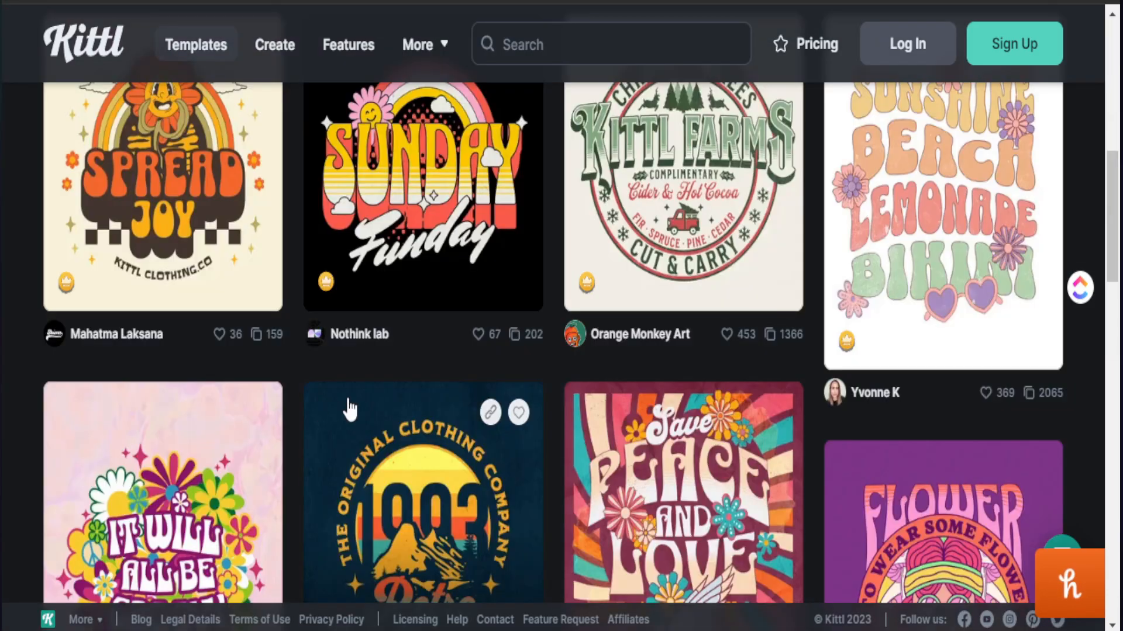
scroll(381, 412, down, 5)
scroll(368, 414, down, 5)
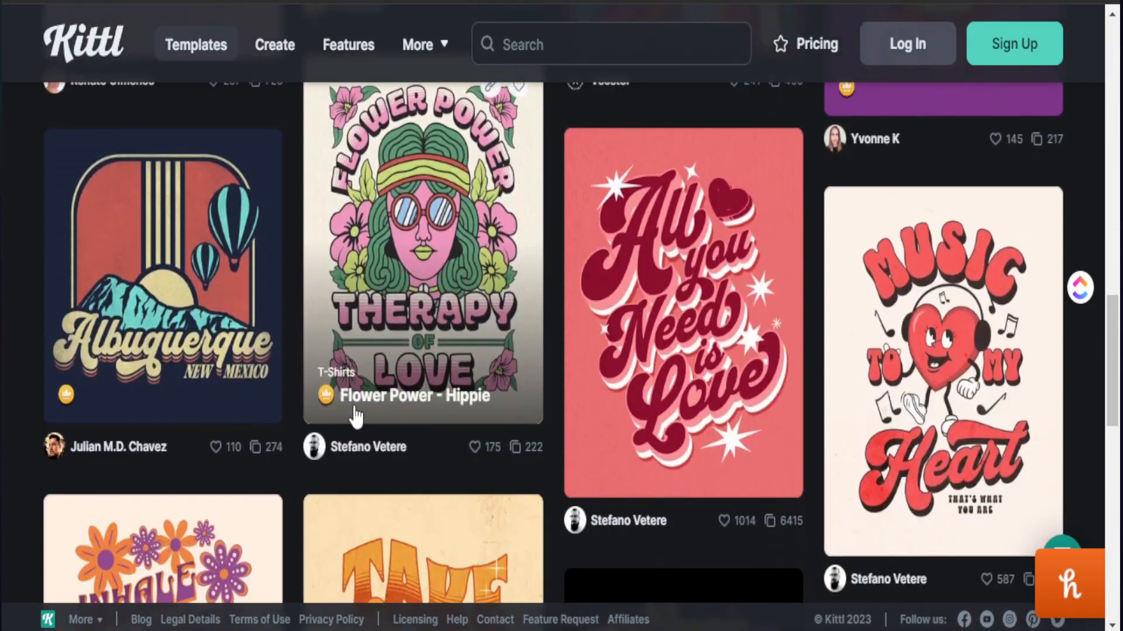